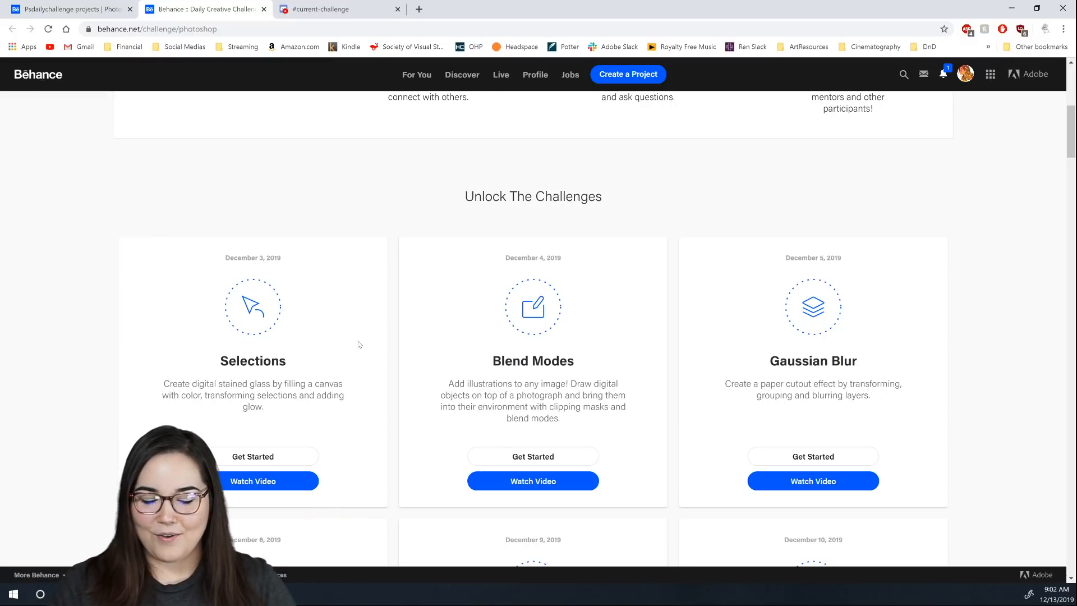
# Step: Look through the current and past Photoshop challenges on the Behance Daily Creative Challenge page and return to its beginning
pyautogui.scroll(-3, 369, 349)
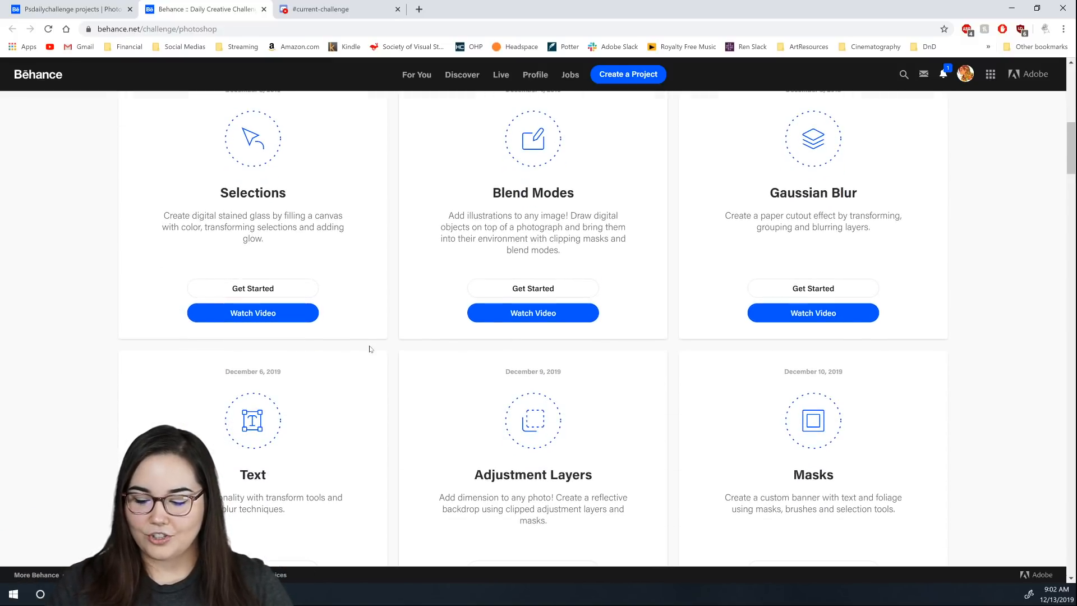
pyautogui.scroll(-2, 369, 349)
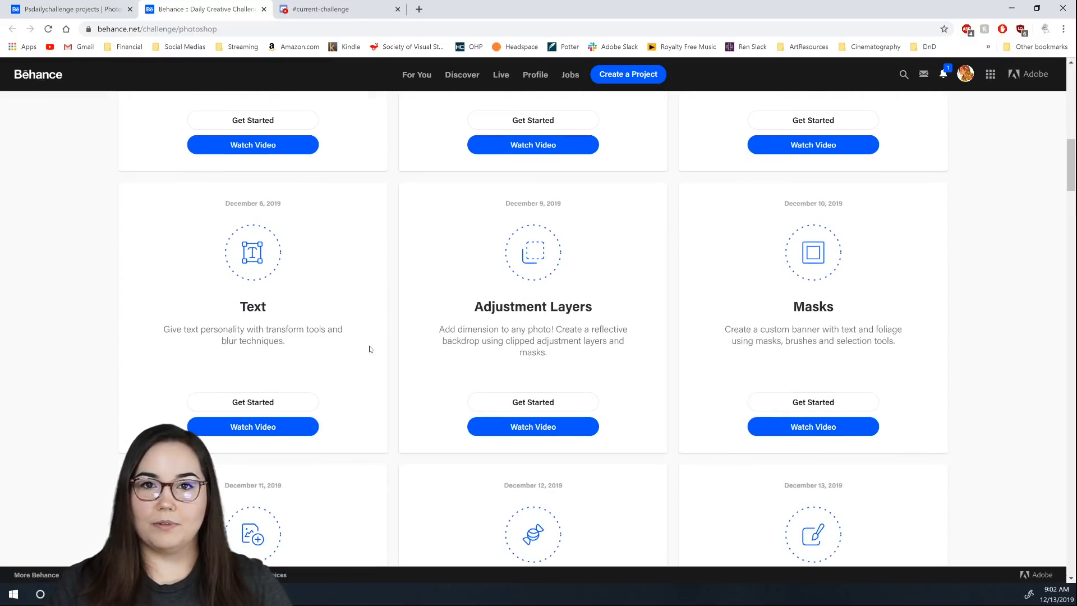
pyautogui.scroll(-2, 369, 349)
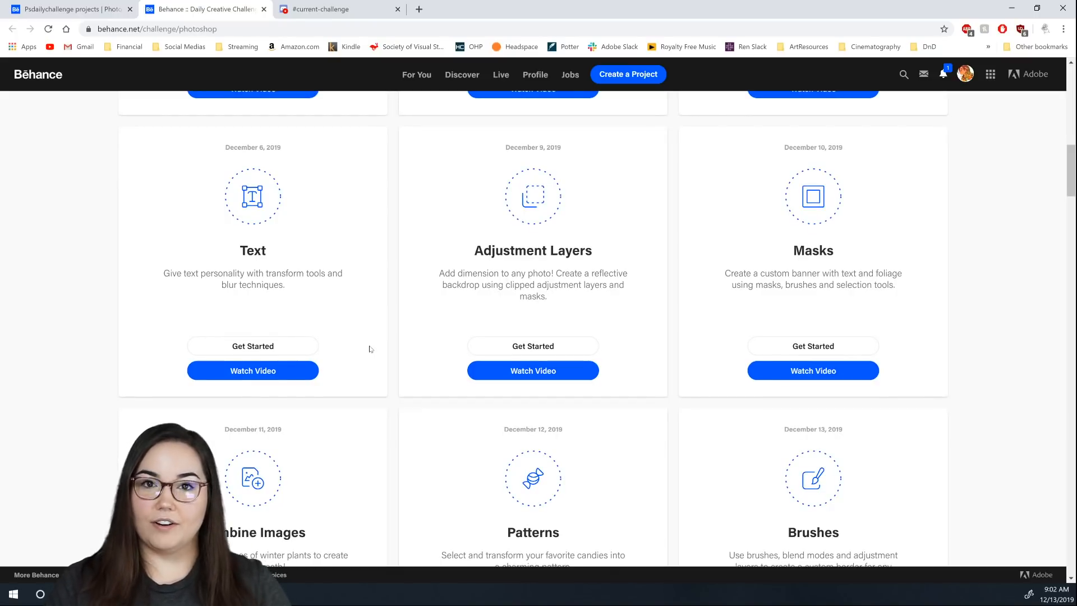
pyautogui.scroll(-6, 369, 349)
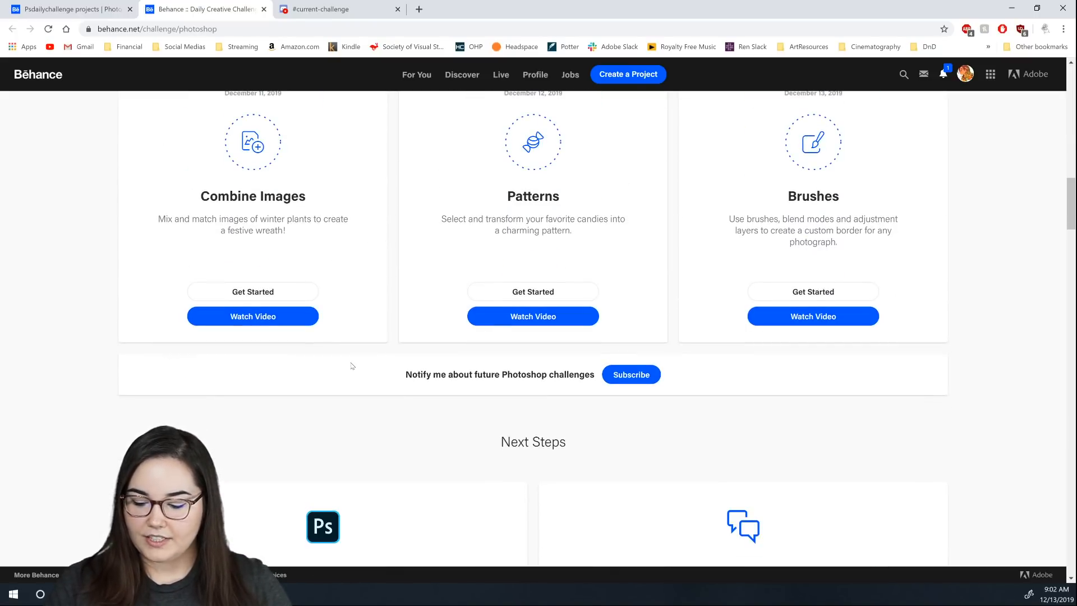
pyautogui.scroll(3, 352, 366)
pyautogui.scroll(3, 351, 366)
pyautogui.scroll(-10, 352, 366)
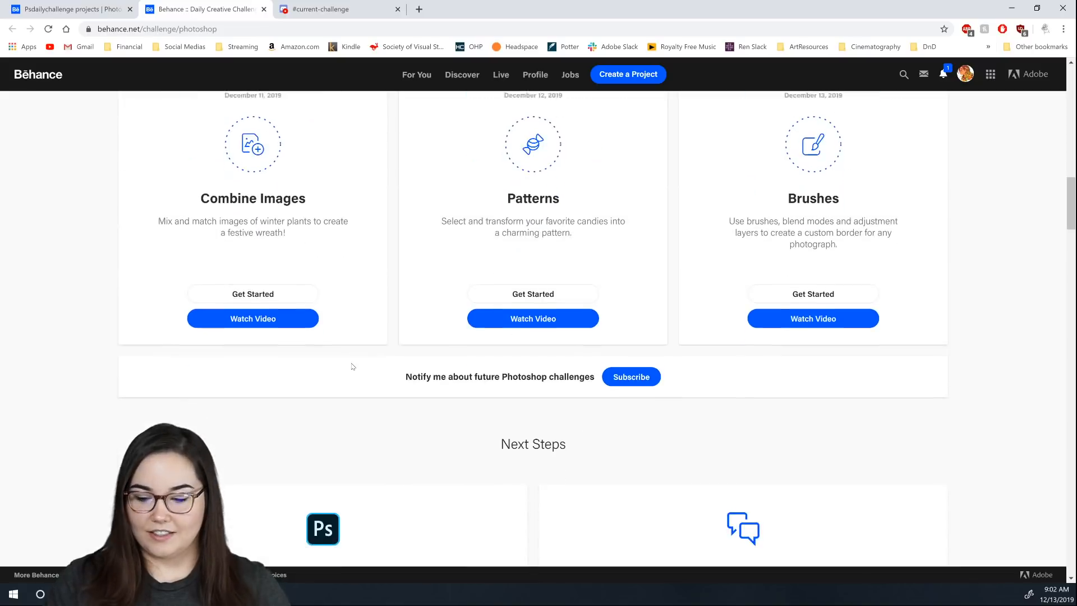
pyautogui.scroll(-8, 352, 366)
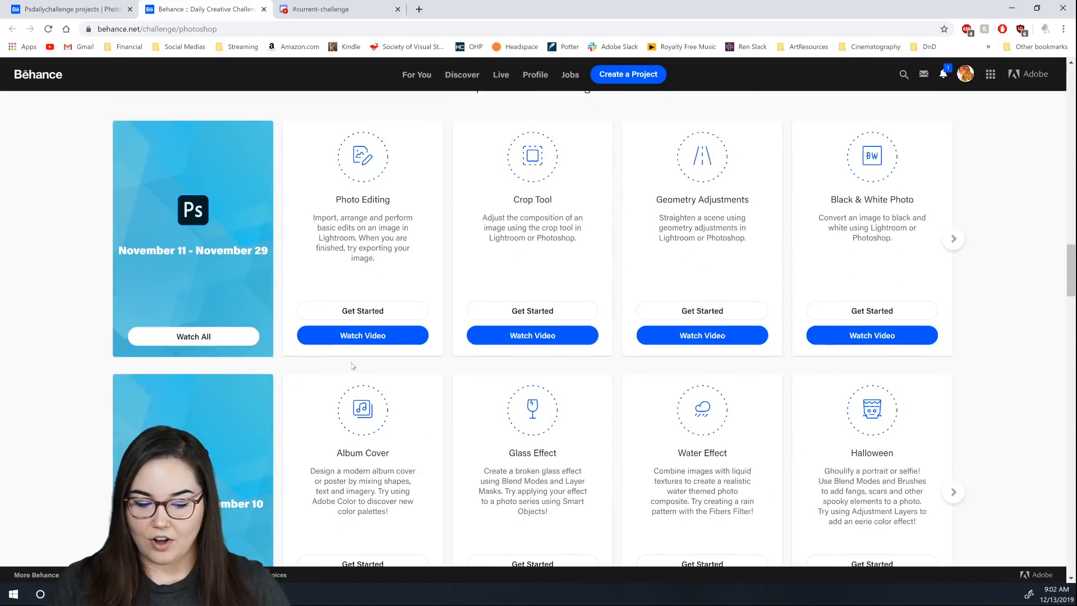
pyautogui.scroll(-3, 301, 365)
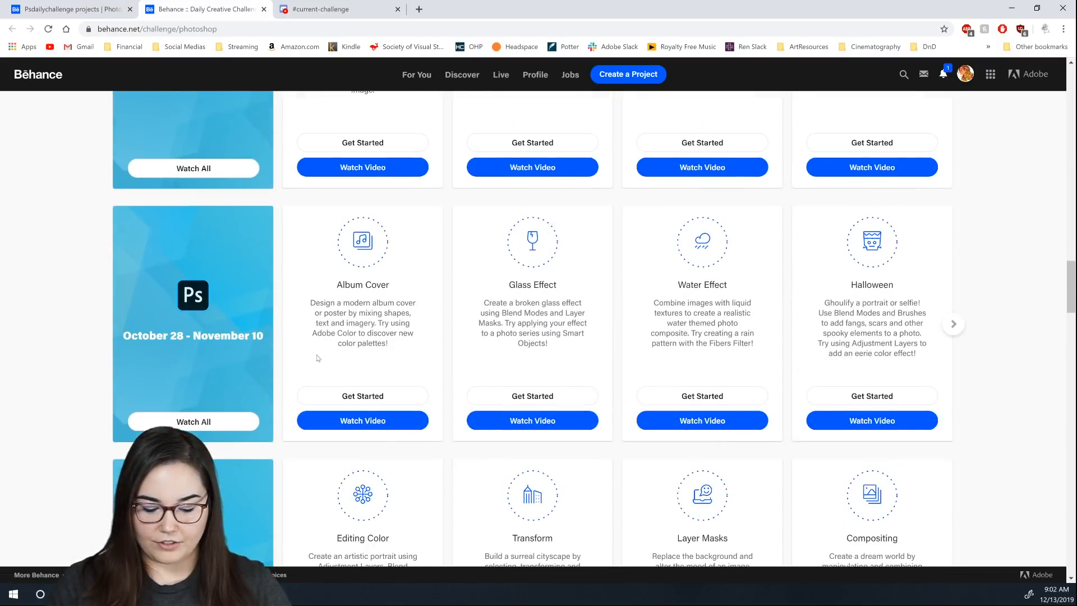
pyautogui.scroll(-11, 317, 357)
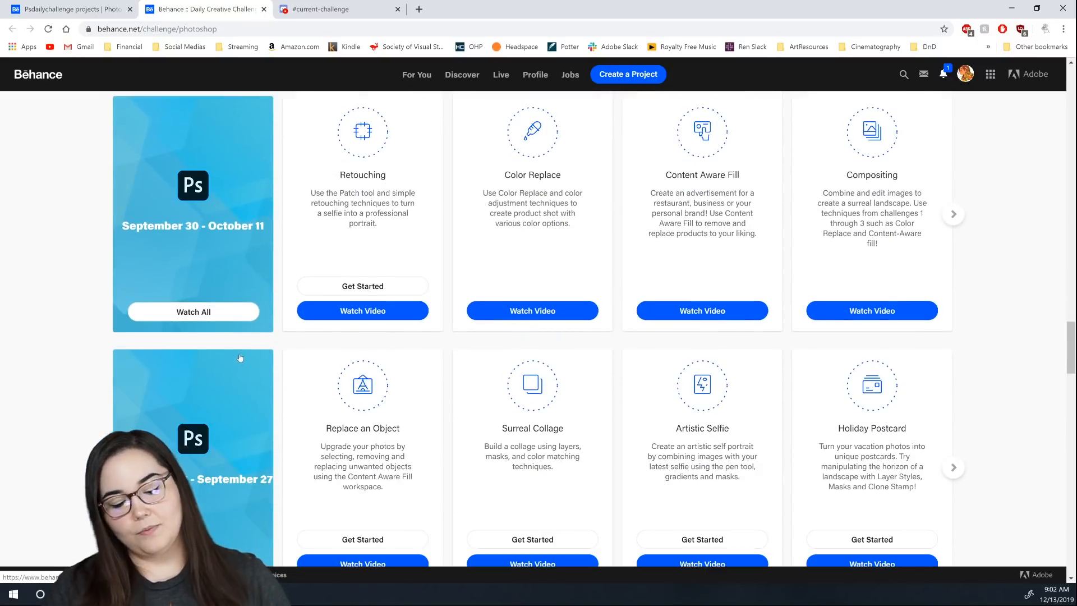
pyautogui.scroll(-8, 242, 353)
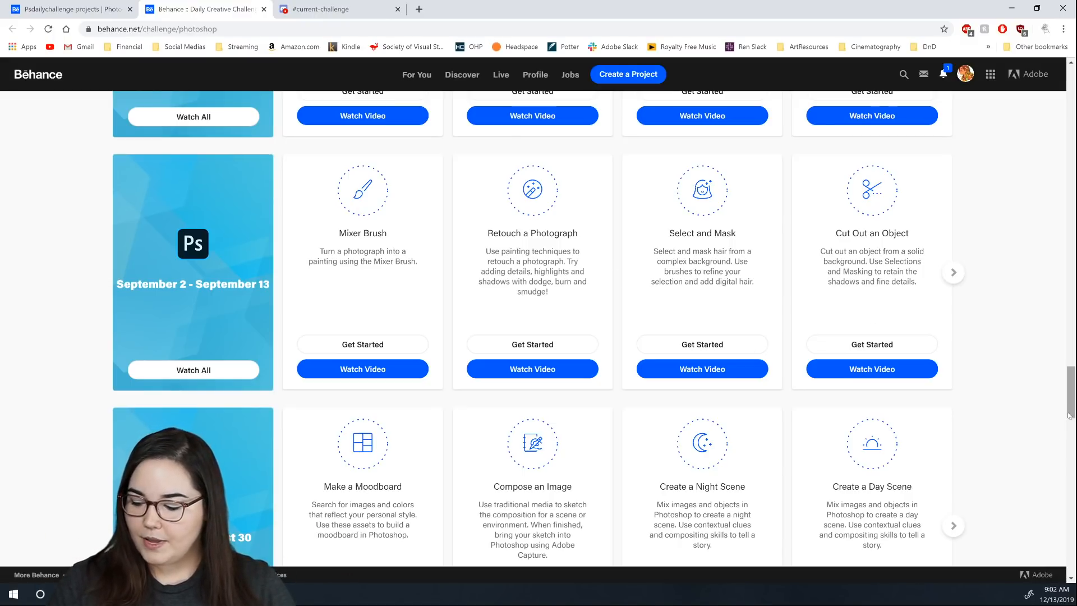
pyautogui.moveTo(1069, 415); pyautogui.dragTo(1069, 113)
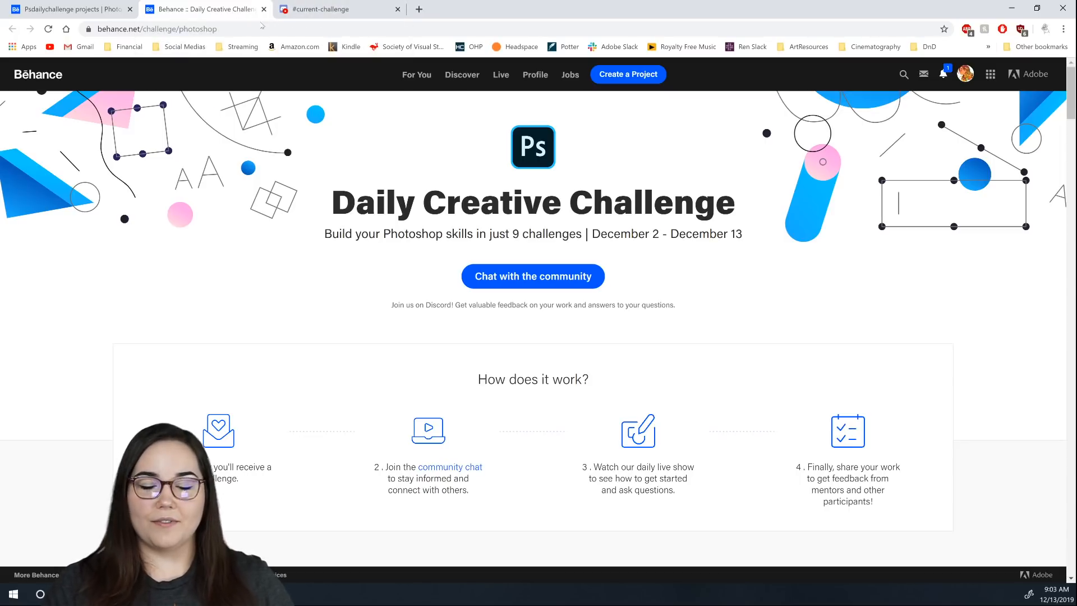
# Step: View the Discord current-challenge channel and browse the psdailychallenge project results on Behance
pyautogui.click(323, 12)
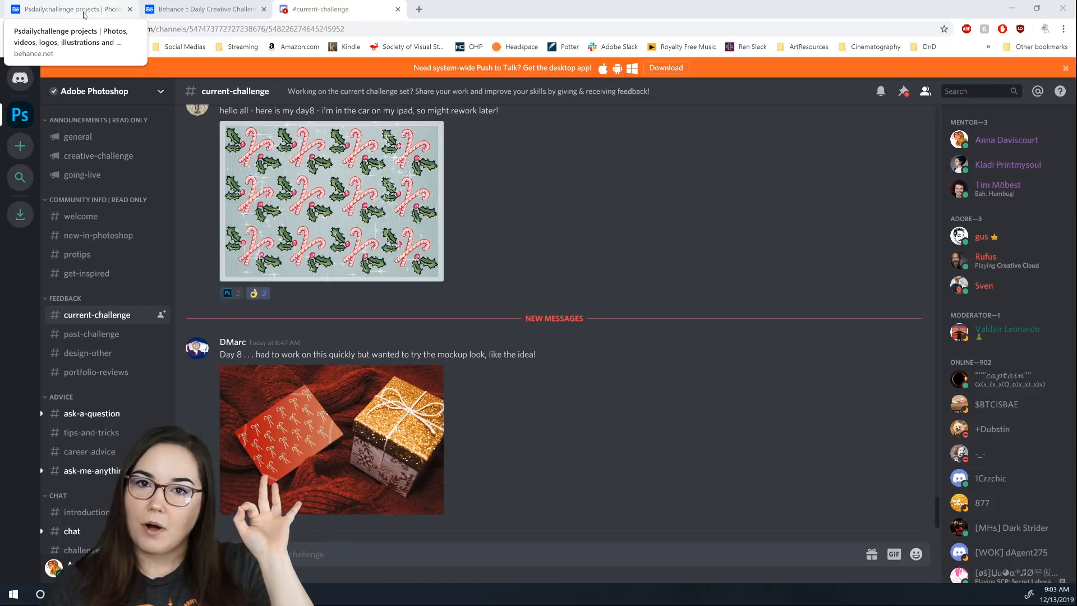
pyautogui.click(87, 19)
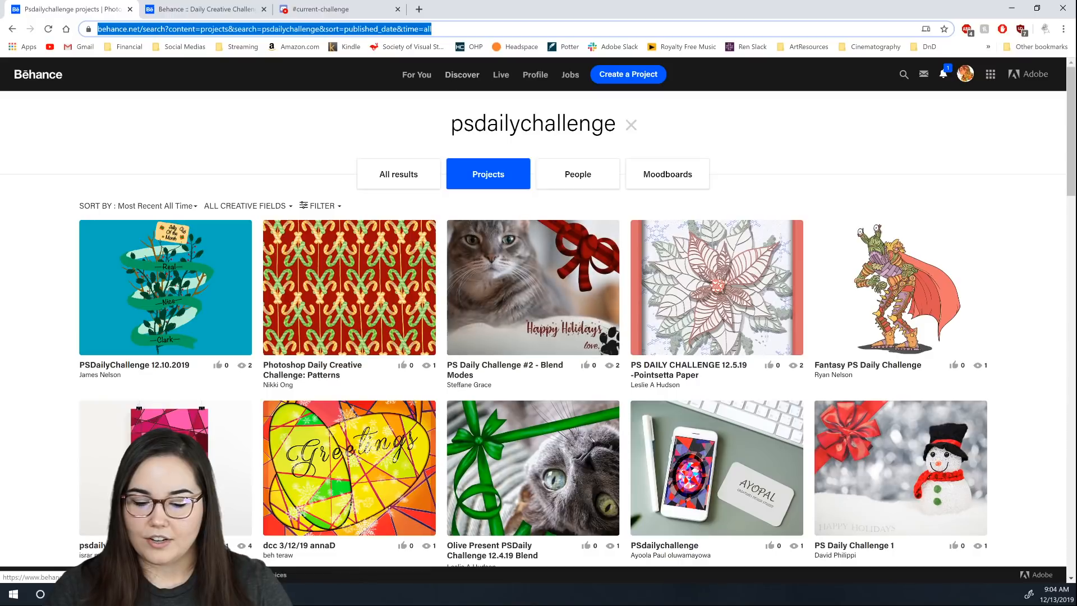
pyautogui.moveTo(451, 124); pyautogui.dragTo(620, 125)
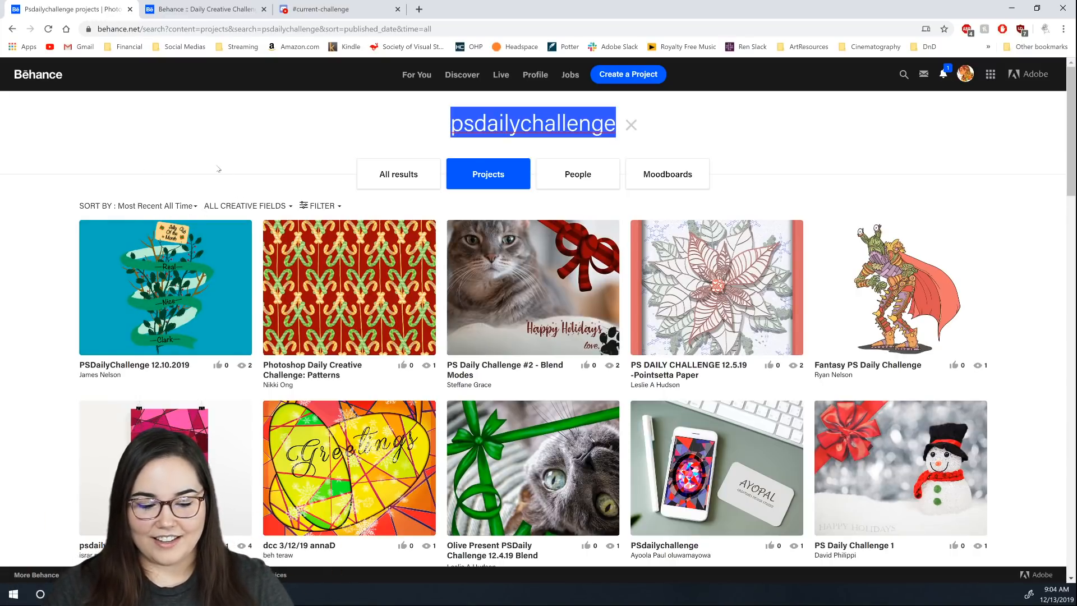
pyautogui.scroll(-4, 310, 268)
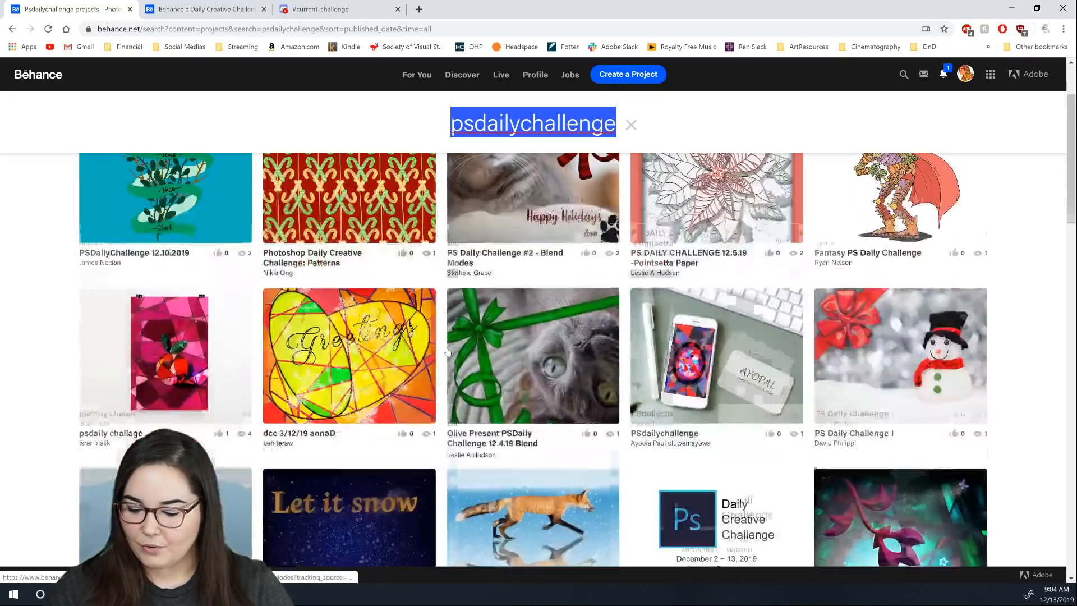
pyautogui.scroll(-3, 449, 351)
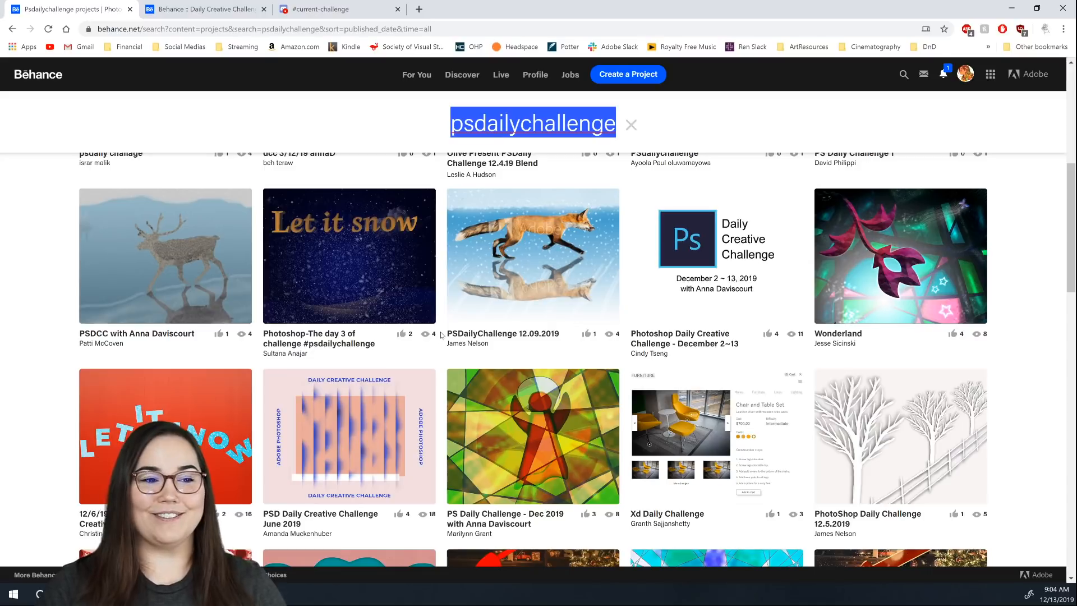
pyautogui.scroll(7, 443, 336)
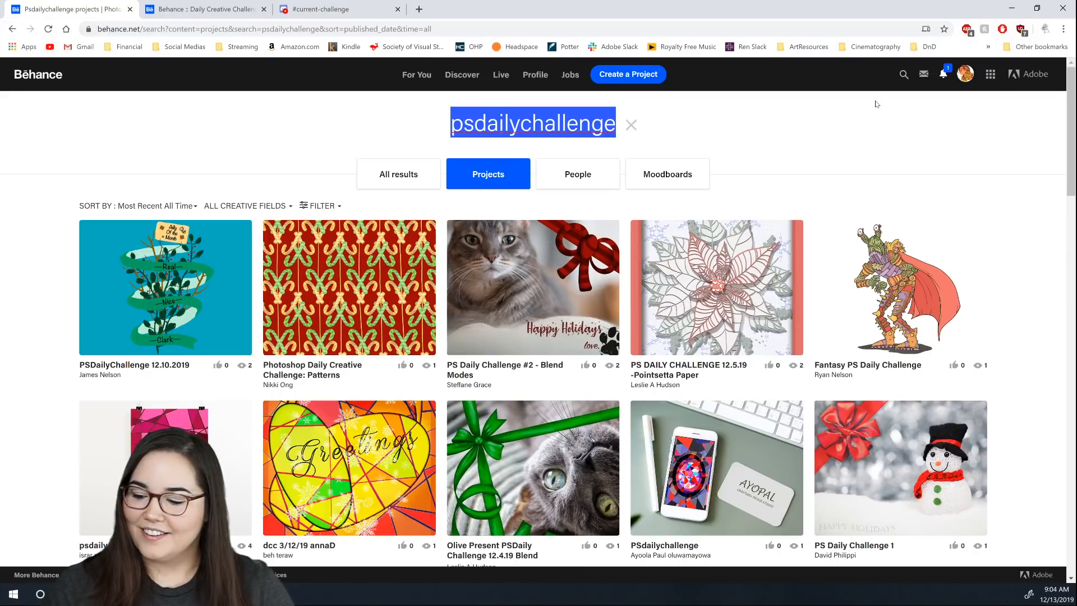
# Step: Switch to Photoshop and delete Layer 15 with the scribble from DCC_Day9.psdc
pyautogui.click(1011, 8)
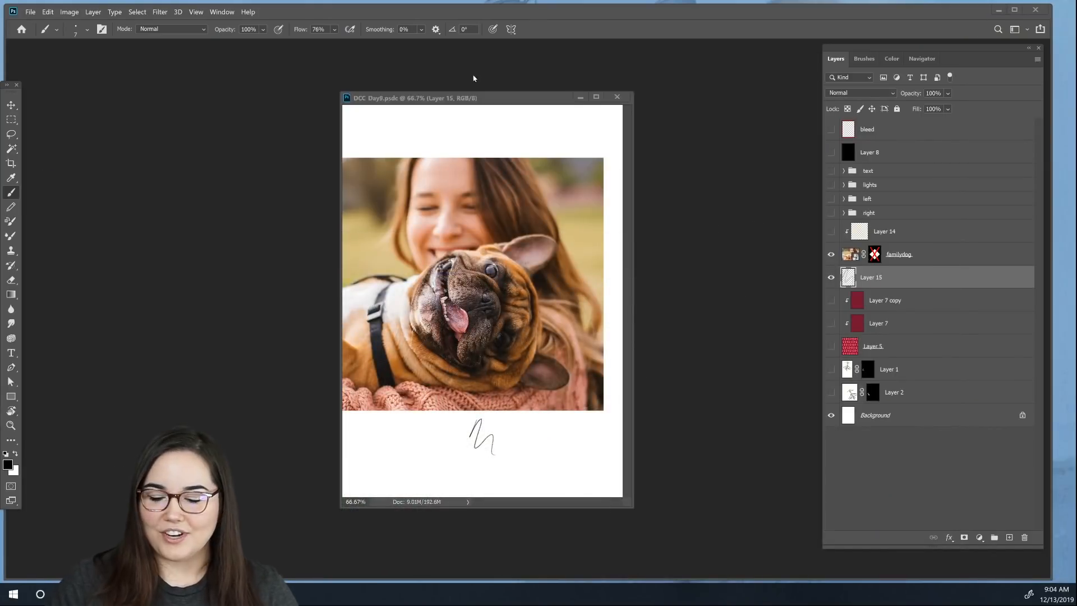
pyautogui.click(831, 277)
pyautogui.click(832, 277)
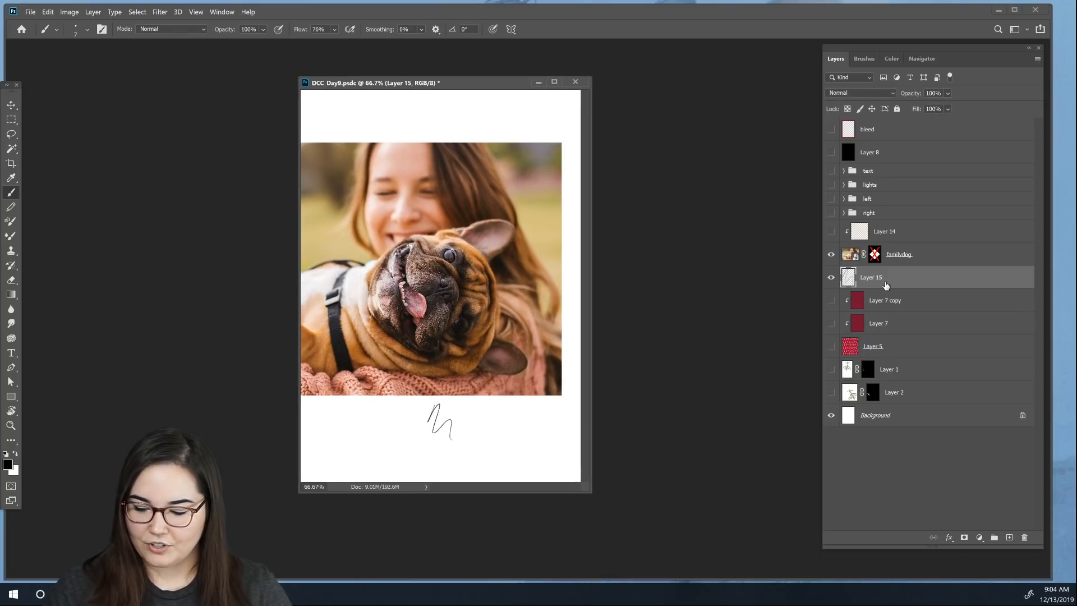
pyautogui.click(1024, 537)
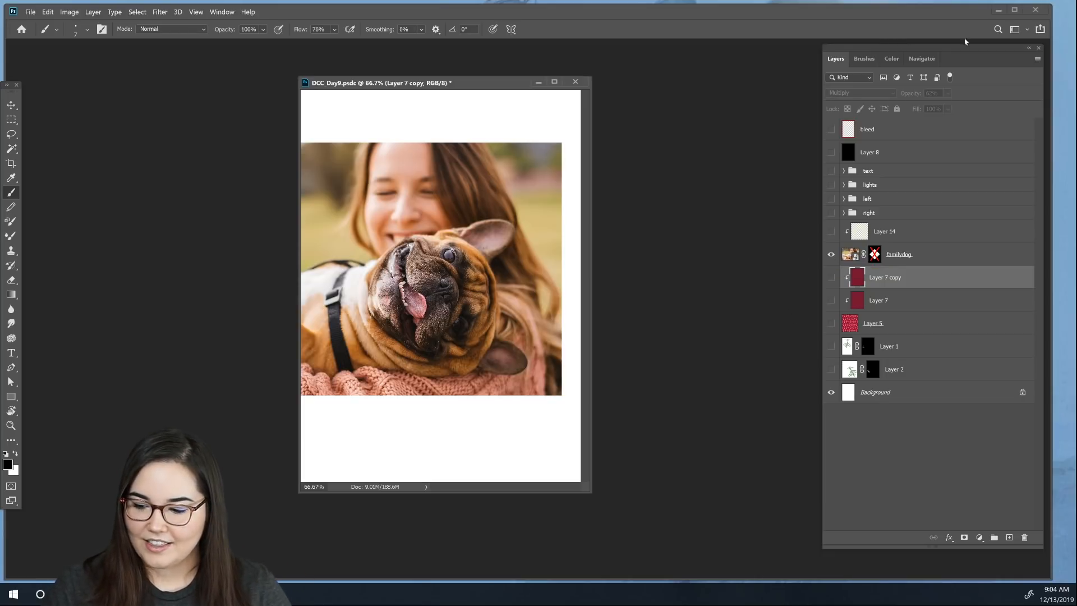
# Step: Maximize the program window and dock the floating DCC_Day9.psdc document as a tab
pyautogui.click(1014, 10)
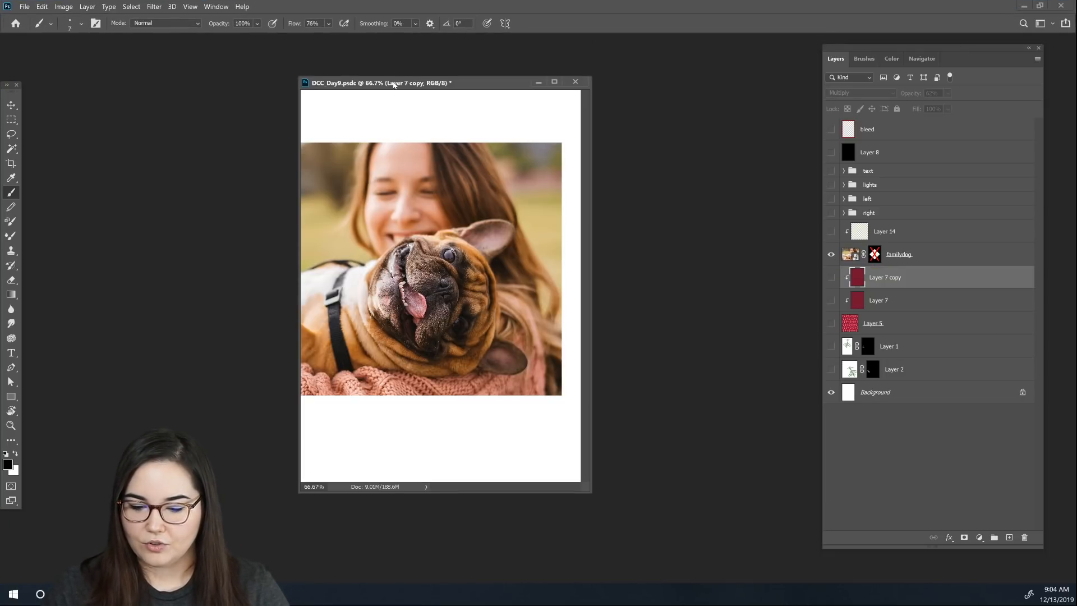
pyautogui.moveTo(394, 84); pyautogui.dragTo(414, 76)
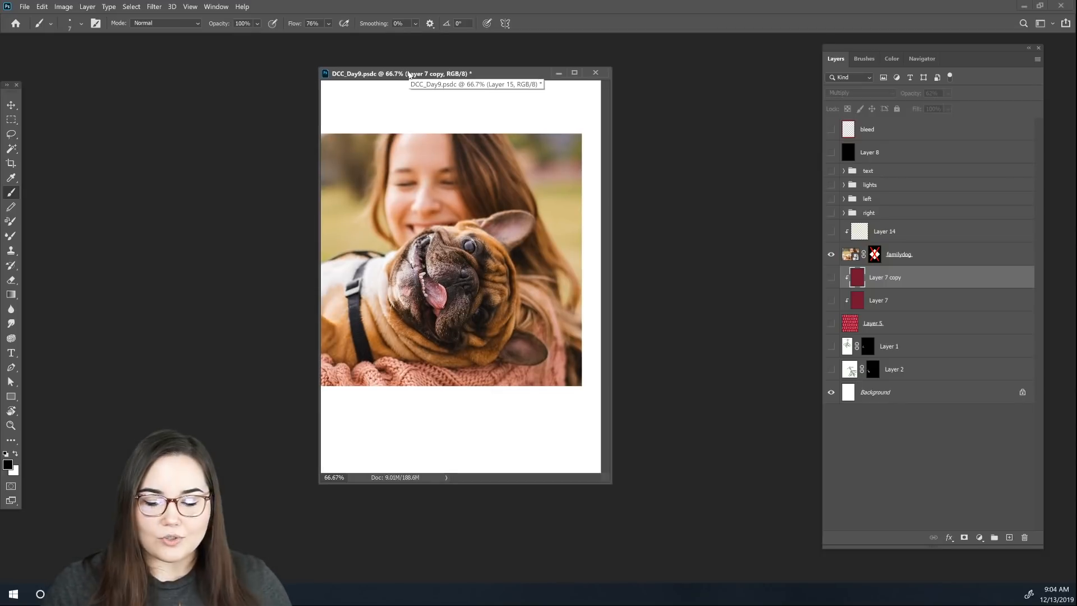
pyautogui.doubleClick(409, 75)
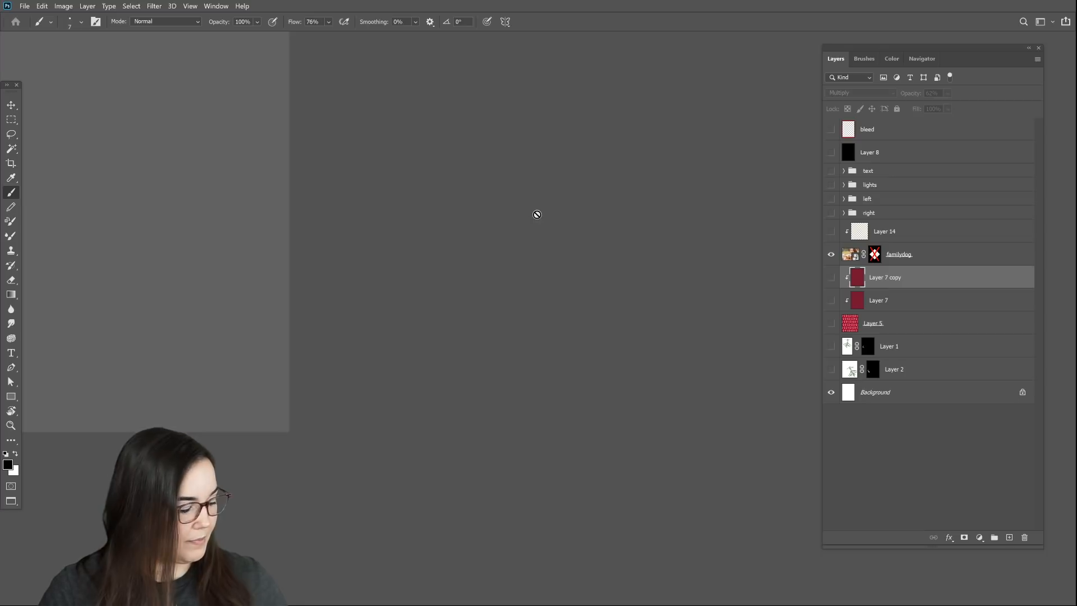
pyautogui.press('f')
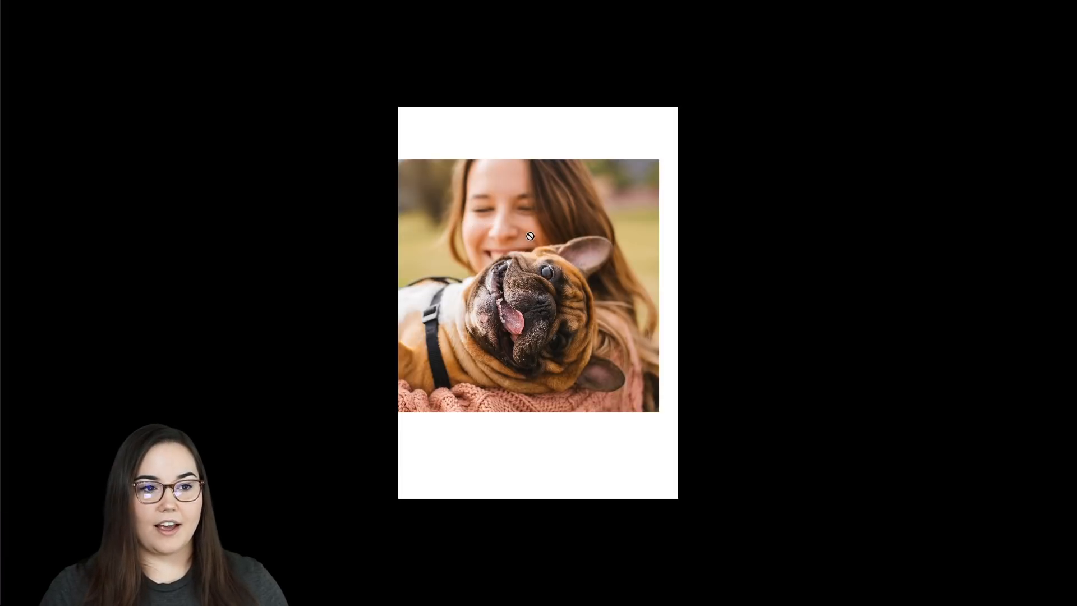
pyautogui.press('f')
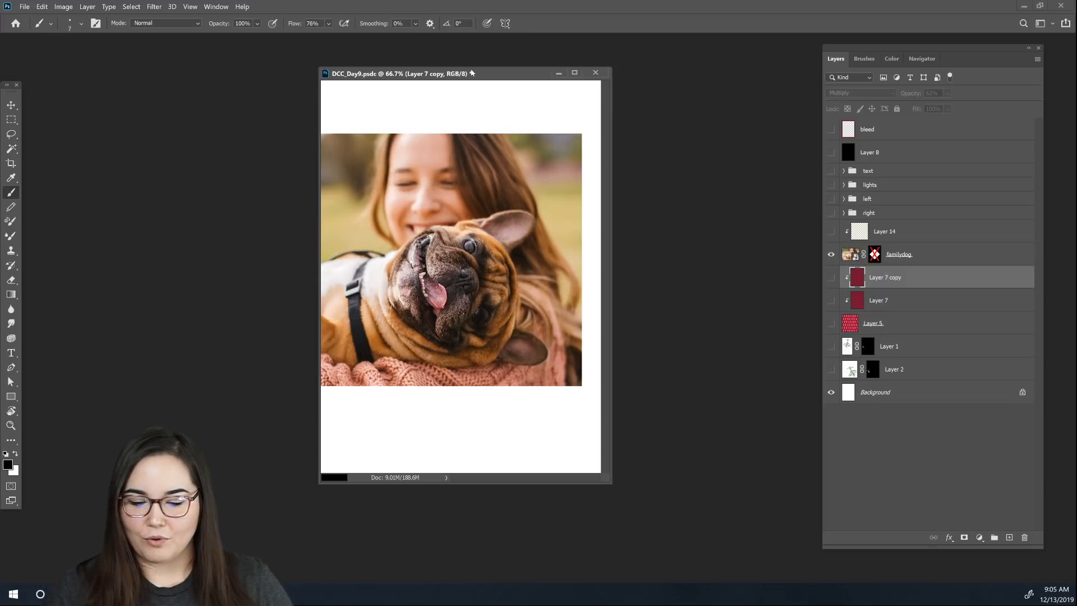
pyautogui.moveTo(473, 73); pyautogui.dragTo(430, 41)
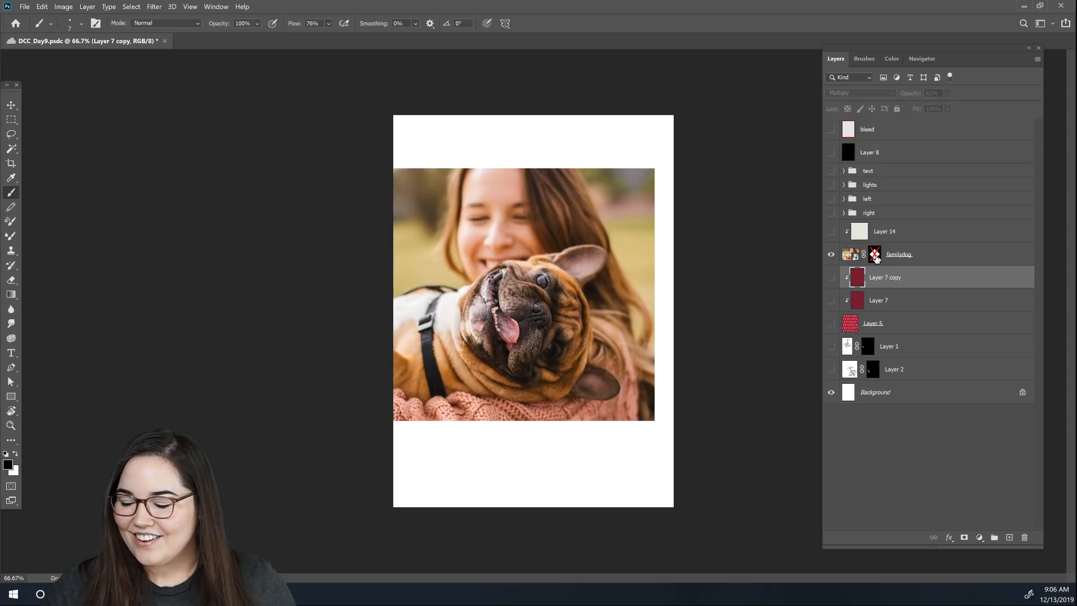
# Step: Enable the diamond mask on the familydog layer and show the left and right branch groups
pyautogui.keyDown('shift'); pyautogui.click(877, 257); pyautogui.keyUp('shift')
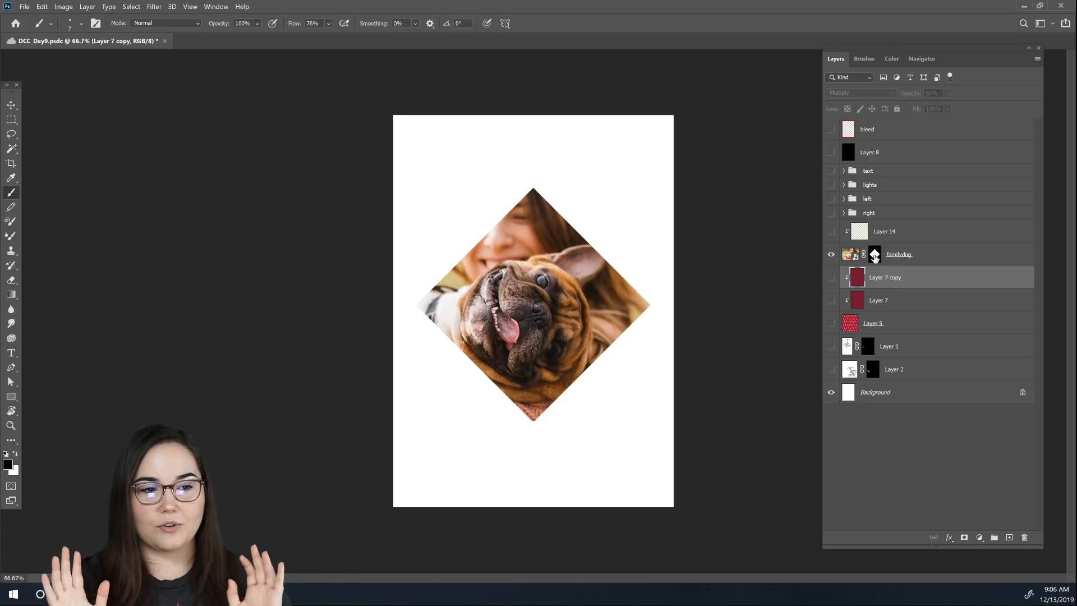
pyautogui.click(832, 215)
pyautogui.click(831, 201)
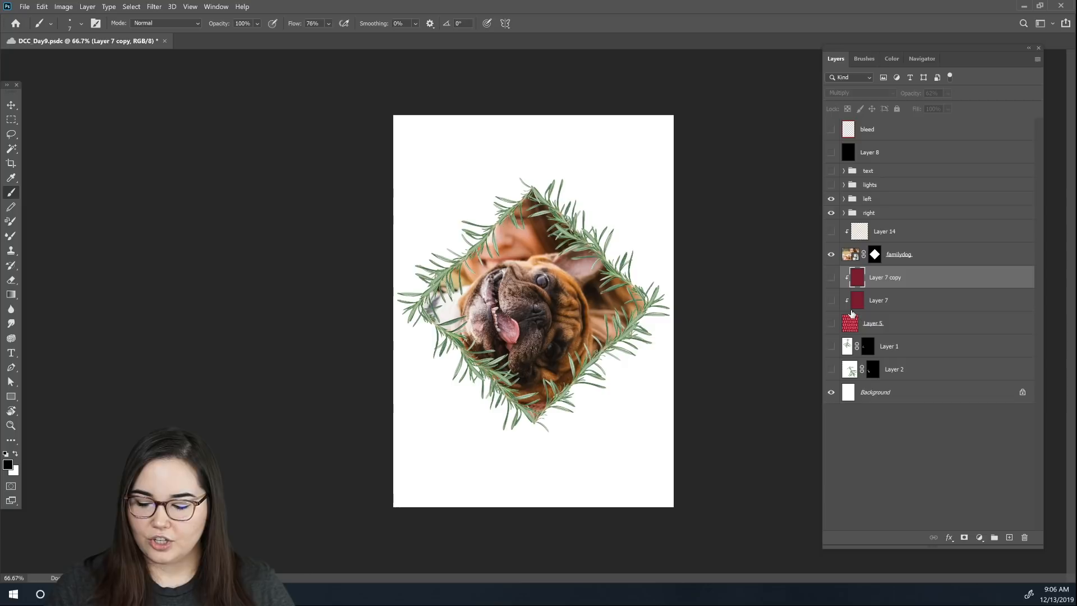
# Step: Expand the right group and hide all of its branch layers, from Layer 1 copy 8 down to Layer 2 copy 2
pyautogui.click(844, 214)
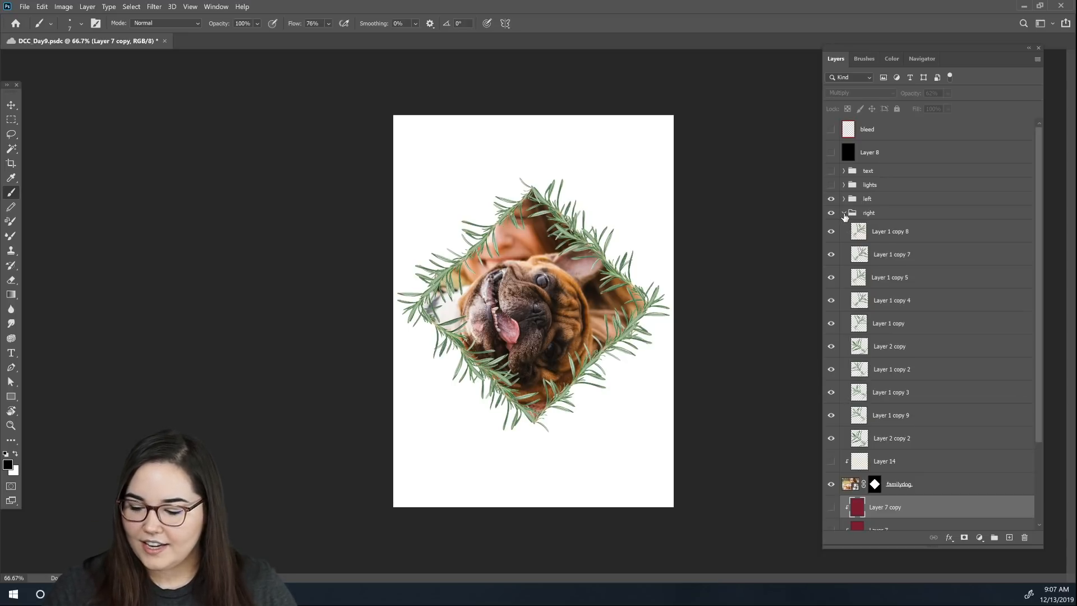
pyautogui.moveTo(831, 230); pyautogui.dragTo(831, 417)
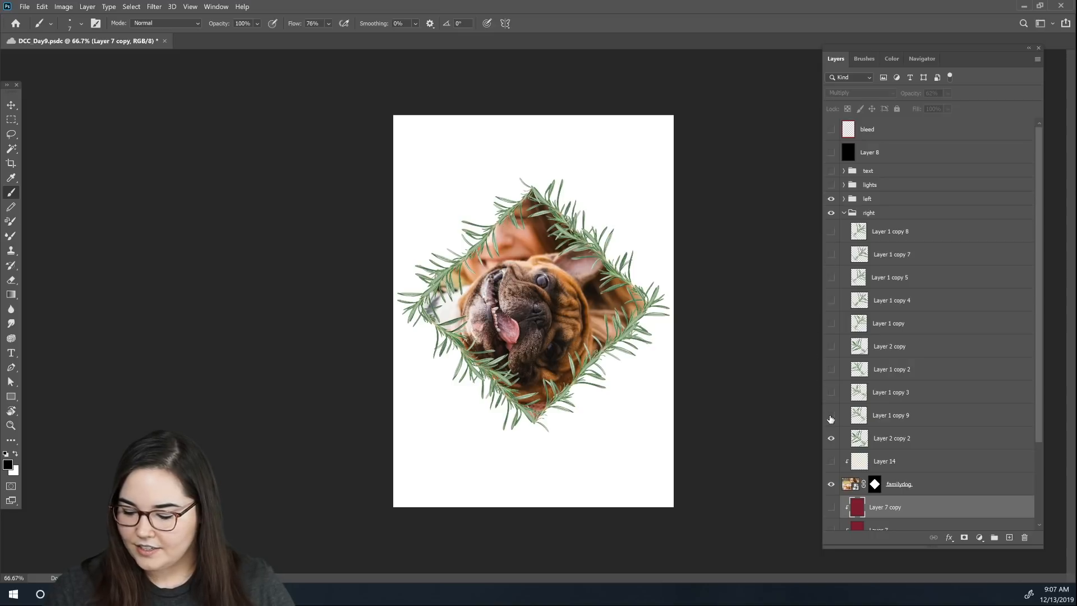
pyautogui.click(831, 440)
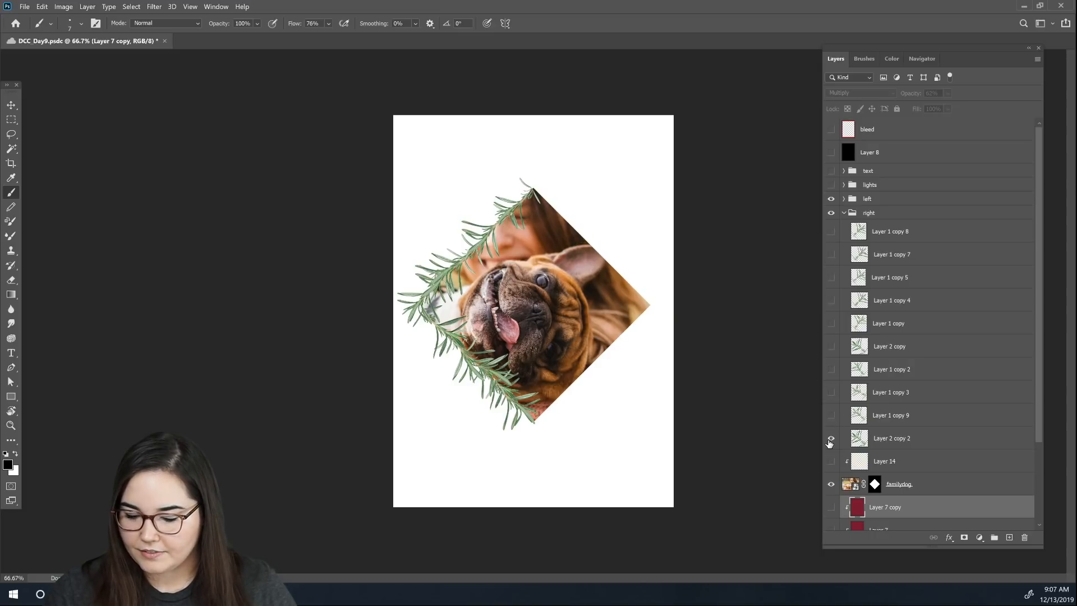
# Step: Show the right group's branch layers again one at a time, from Layer 2 copy 2 up to Layer 1 copy 8
pyautogui.click(831, 440)
pyautogui.click(831, 417)
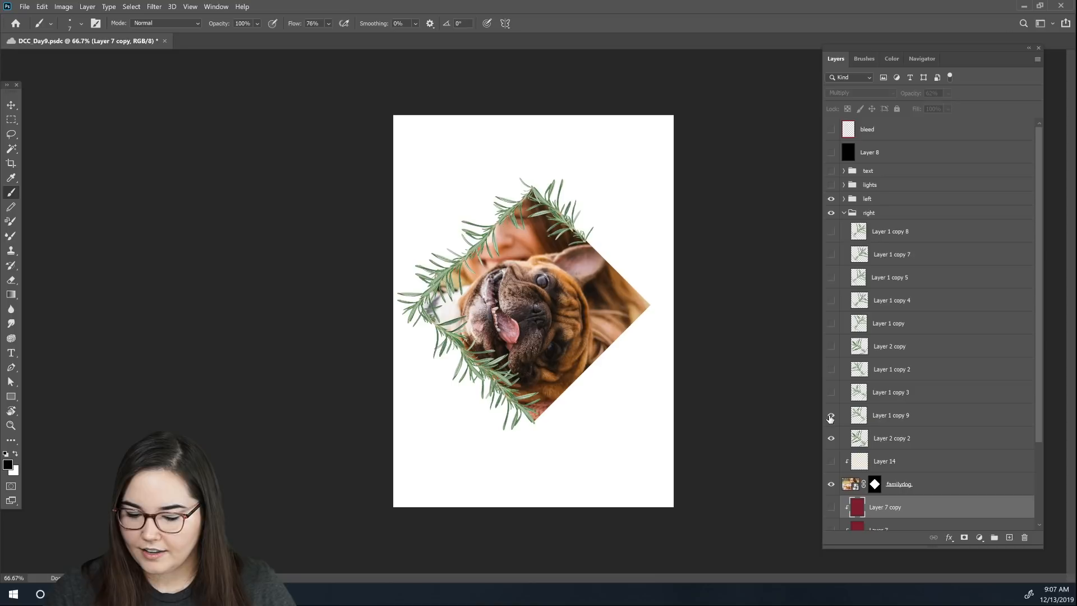
pyautogui.click(832, 392)
pyautogui.click(832, 370)
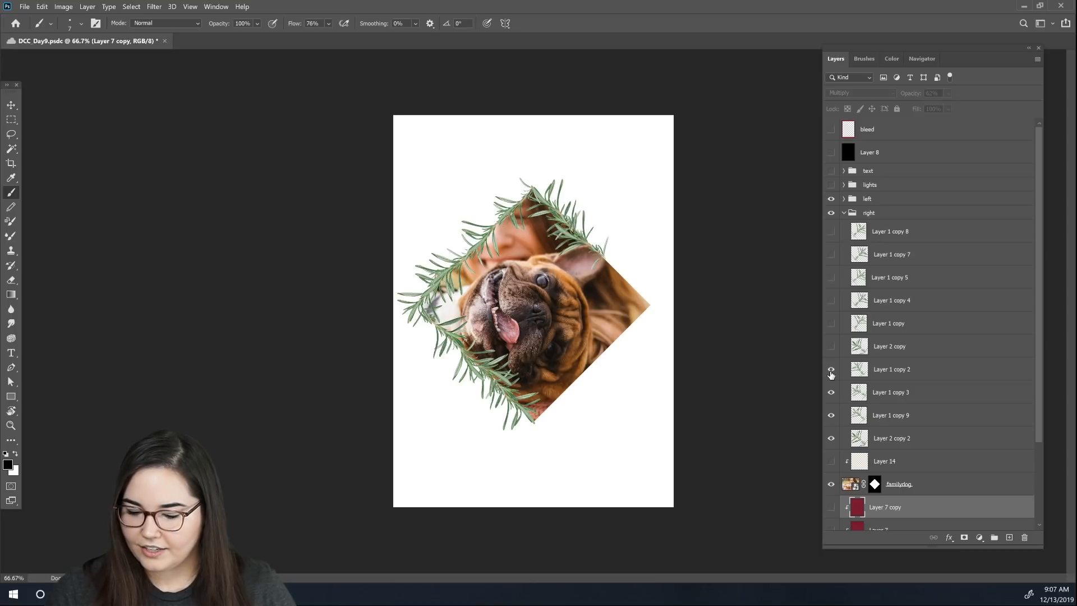
pyautogui.click(831, 347)
pyautogui.click(831, 324)
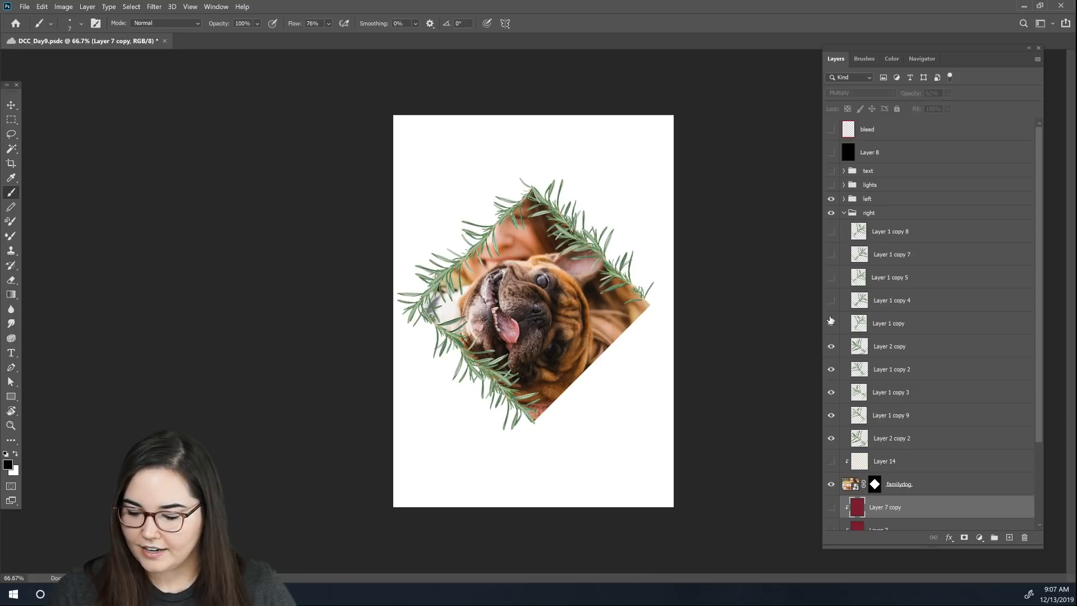
pyautogui.click(832, 301)
pyautogui.click(832, 278)
pyautogui.click(831, 256)
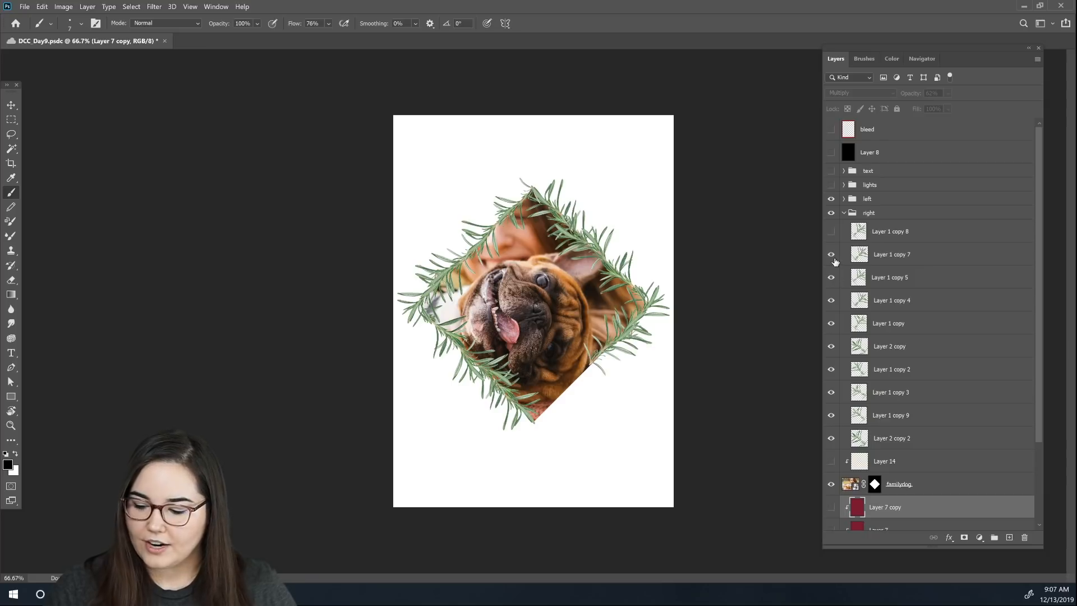
pyautogui.click(831, 232)
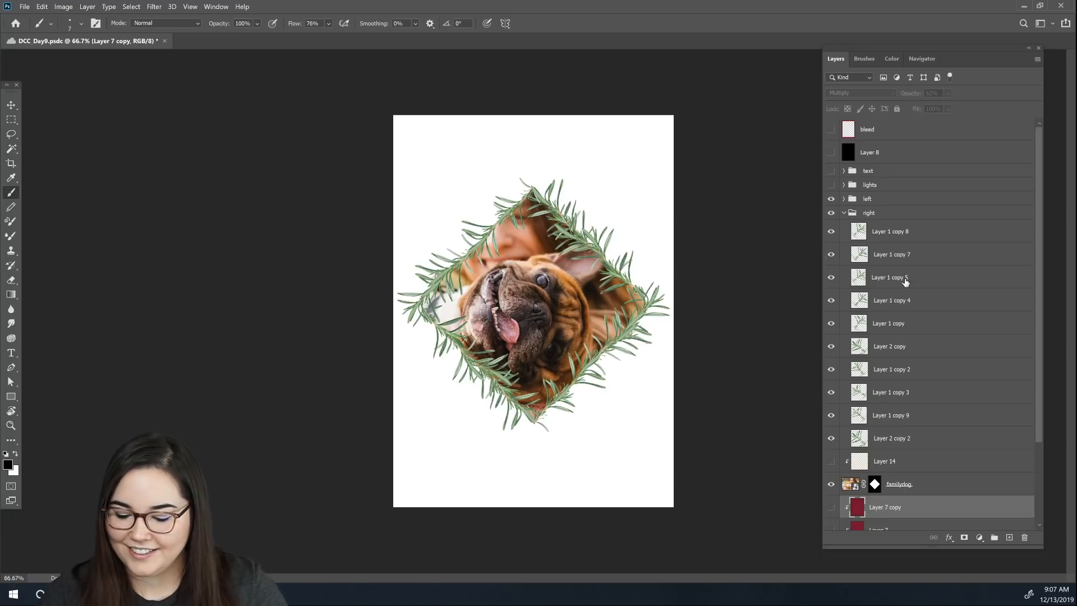
# Step: Collapse the right group, duplicate the left and right branch groups, and hide the original groups
pyautogui.click(844, 213)
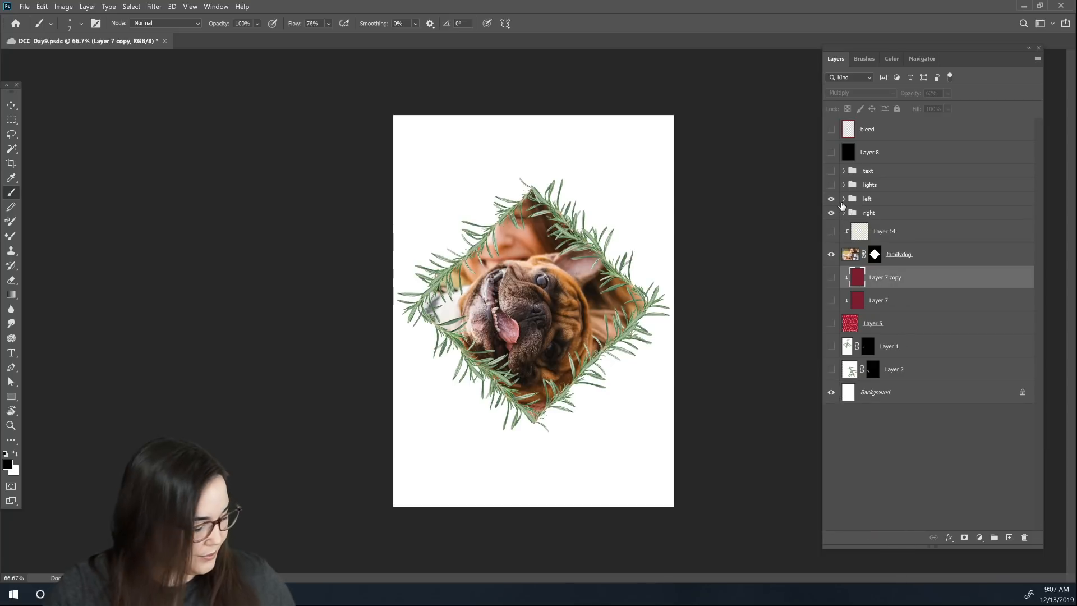
pyautogui.click(851, 199)
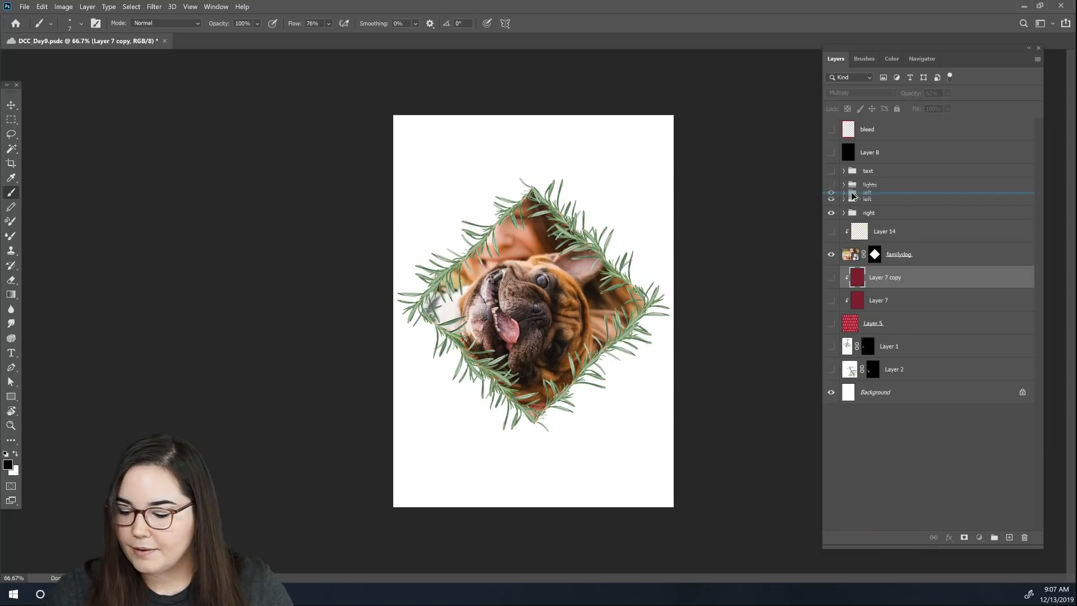
pyautogui.hotkey('ctrl', 'j')
pyautogui.keyDown('alt'); pyautogui.moveTo(856, 225); pyautogui.dragTo(832, 243); pyautogui.keyUp('alt')
# Step: Merge the left copy group into a single layer and toggle its visibility off and on to check it
pyautogui.click(864, 200)
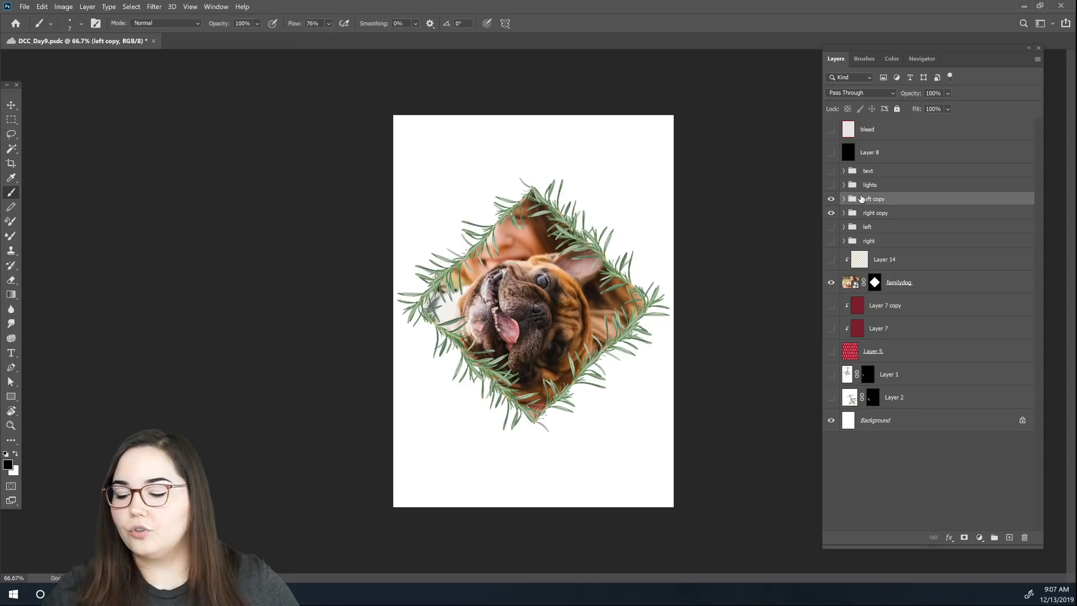
pyautogui.hotkey('ctrl', 'e')
pyautogui.click(831, 205)
pyautogui.click(831, 205)
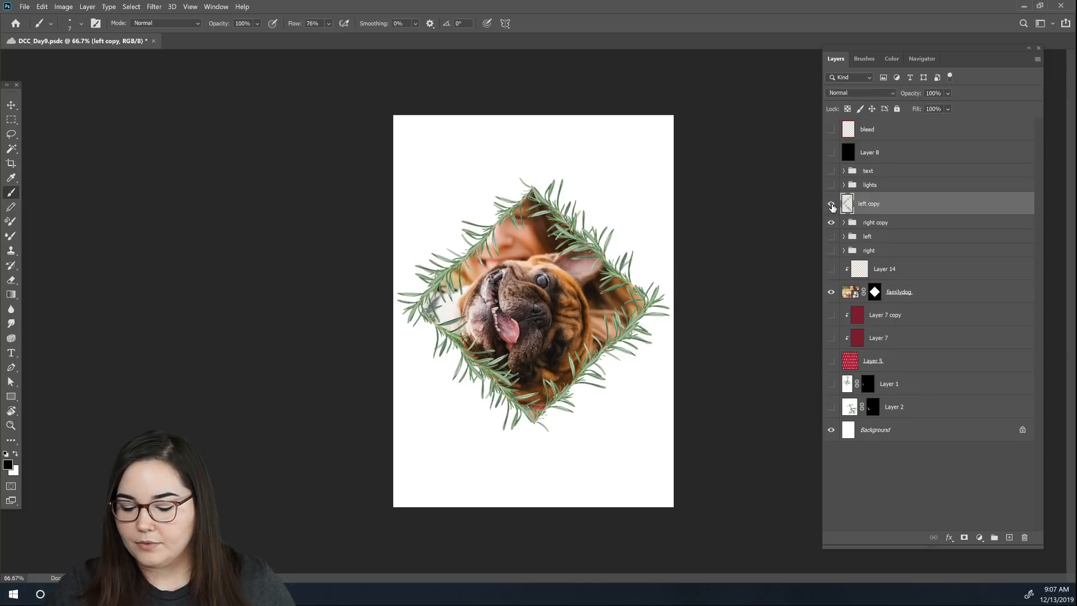
pyautogui.click(832, 206)
pyautogui.click(832, 206)
# Step: Merge the right copy group into a single layer and toggle both merged branch layers off and on to check them
pyautogui.click(844, 223)
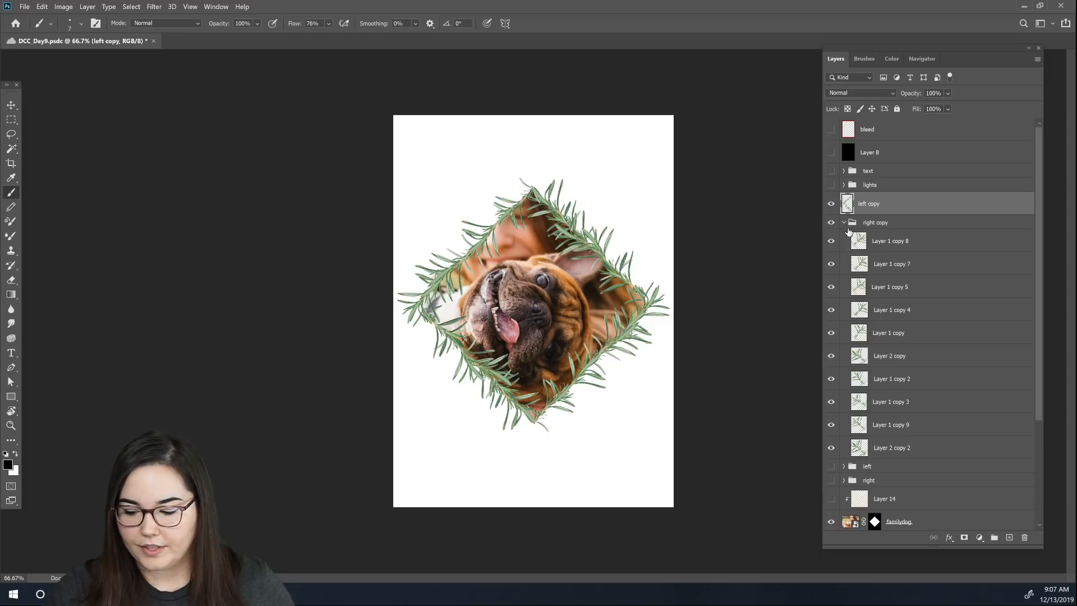
pyautogui.click(844, 223)
pyautogui.click(846, 225)
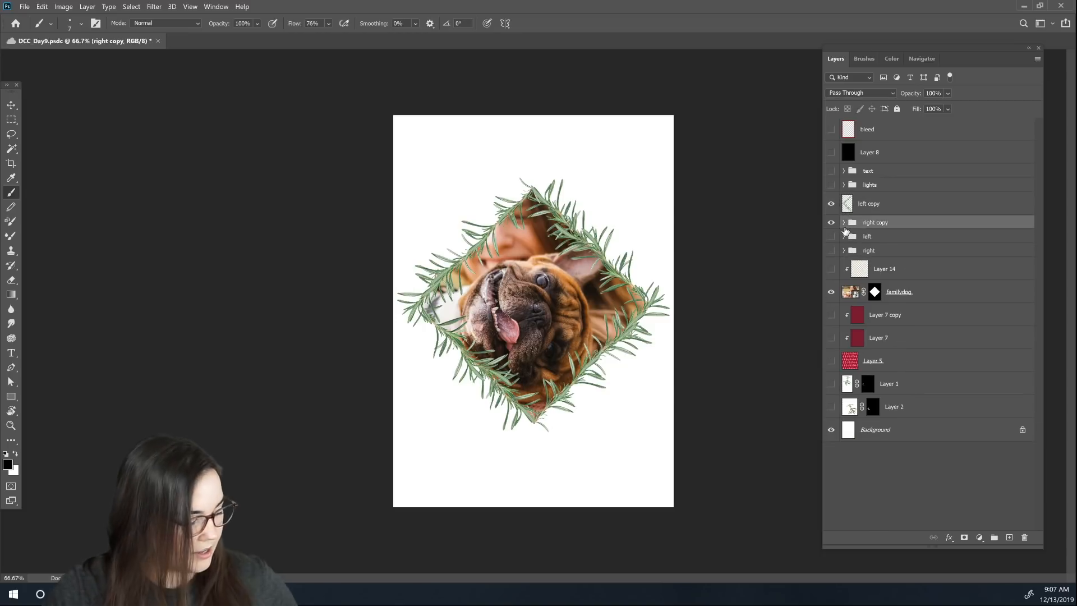
pyautogui.hotkey('ctrl', 'e')
pyautogui.click(847, 205)
pyautogui.click(831, 206)
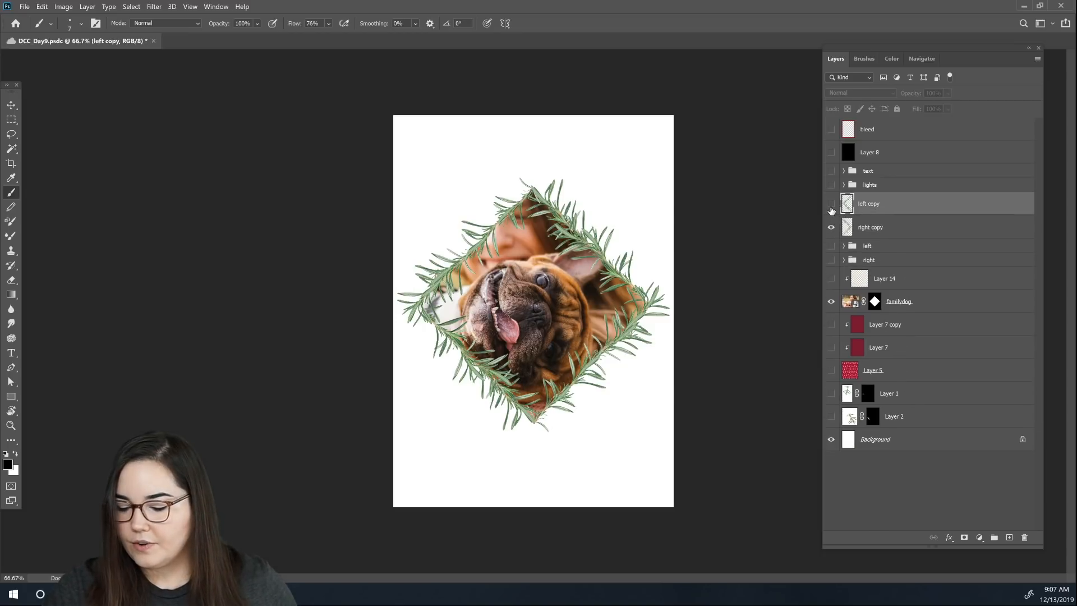
pyautogui.click(832, 206)
pyautogui.click(831, 228)
pyautogui.click(831, 227)
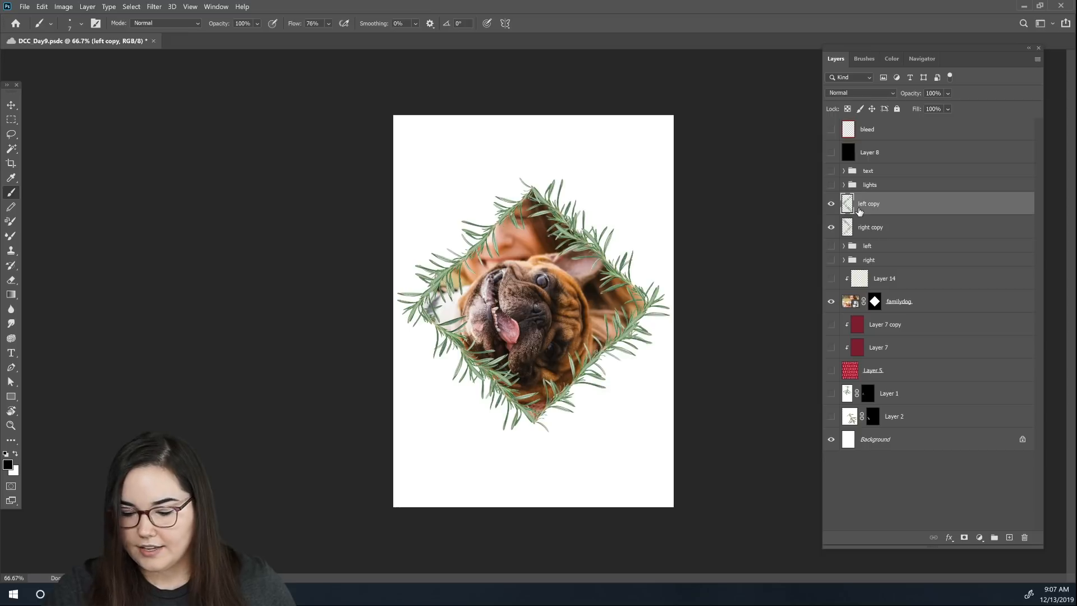
# Step: Merge the left copy layer down into right copy and toggle the combined border layer off and on to check it
pyautogui.hotkey('ctrl', 'e')
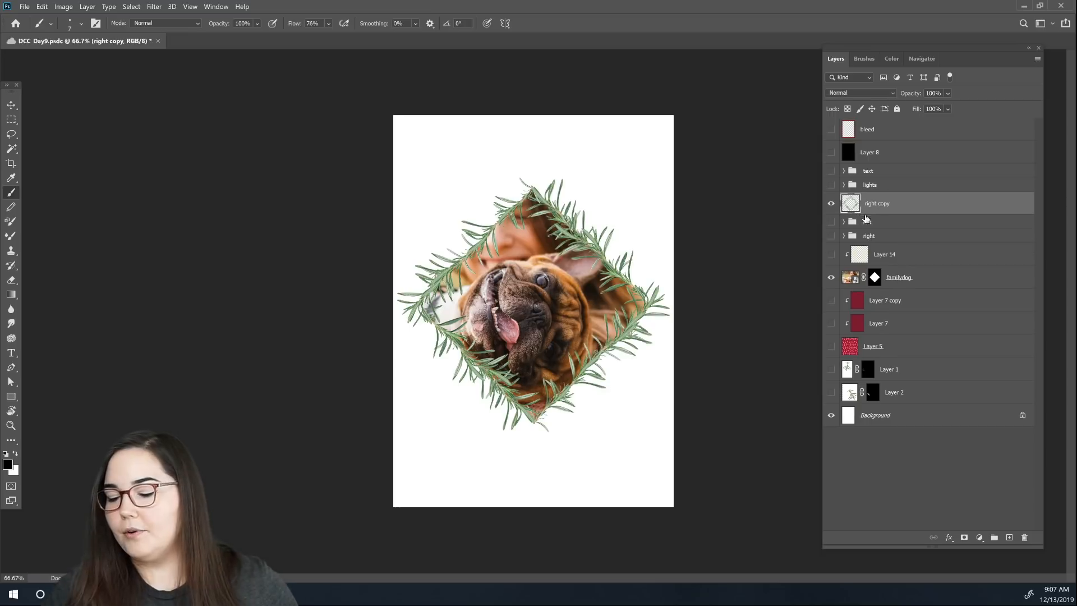
pyautogui.click(832, 205)
pyautogui.click(831, 205)
pyautogui.click(832, 206)
pyautogui.click(831, 205)
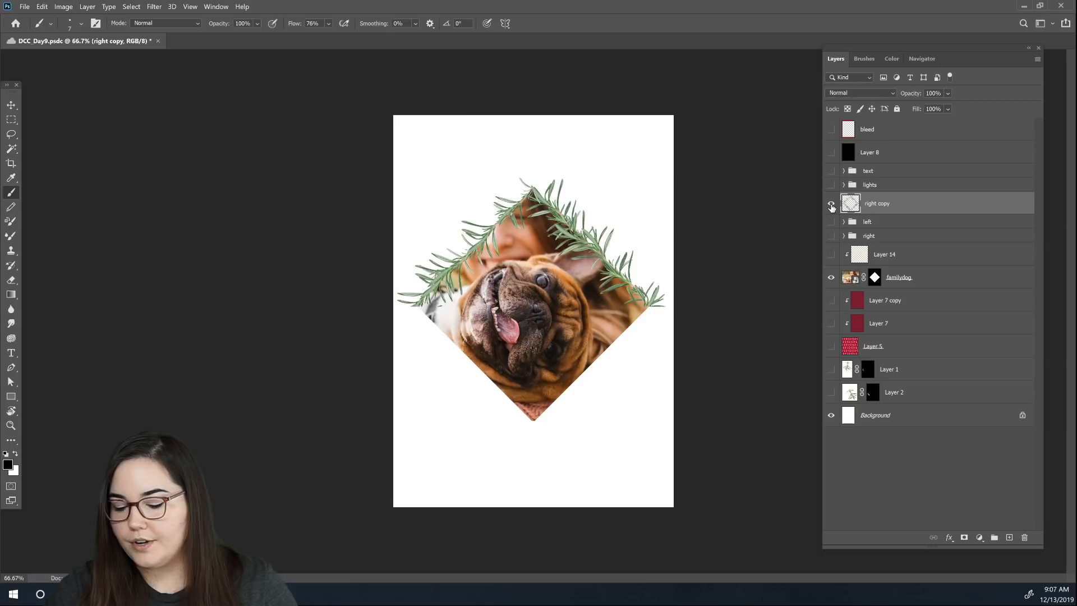
pyautogui.click(832, 206)
pyautogui.click(833, 205)
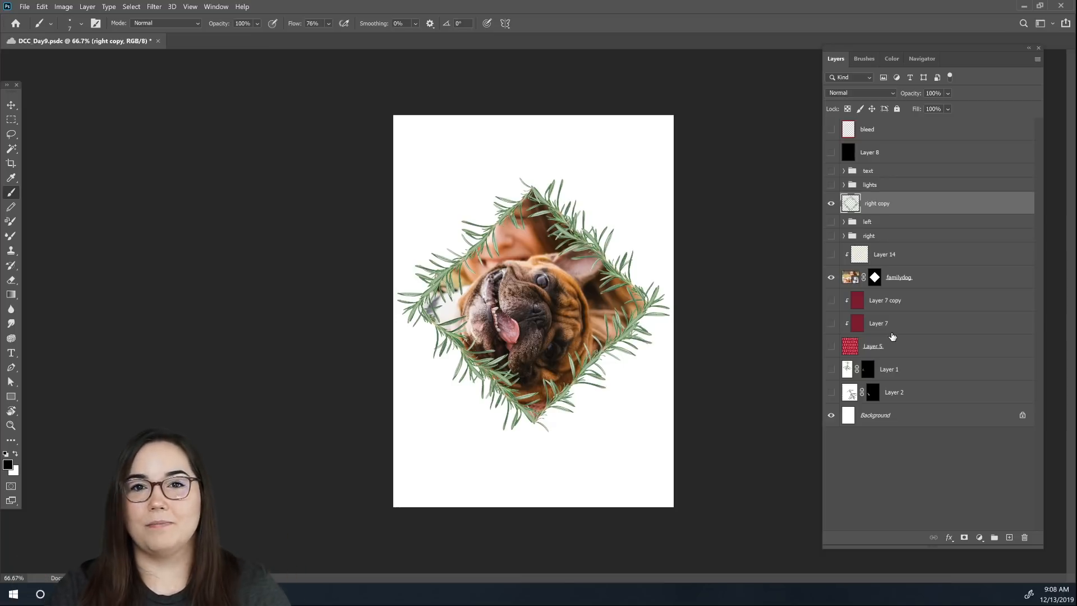
# Step: Add a new blank layer above right copy, clip it to the merged branches, and toggle its visibility off and on
pyautogui.click(1009, 538)
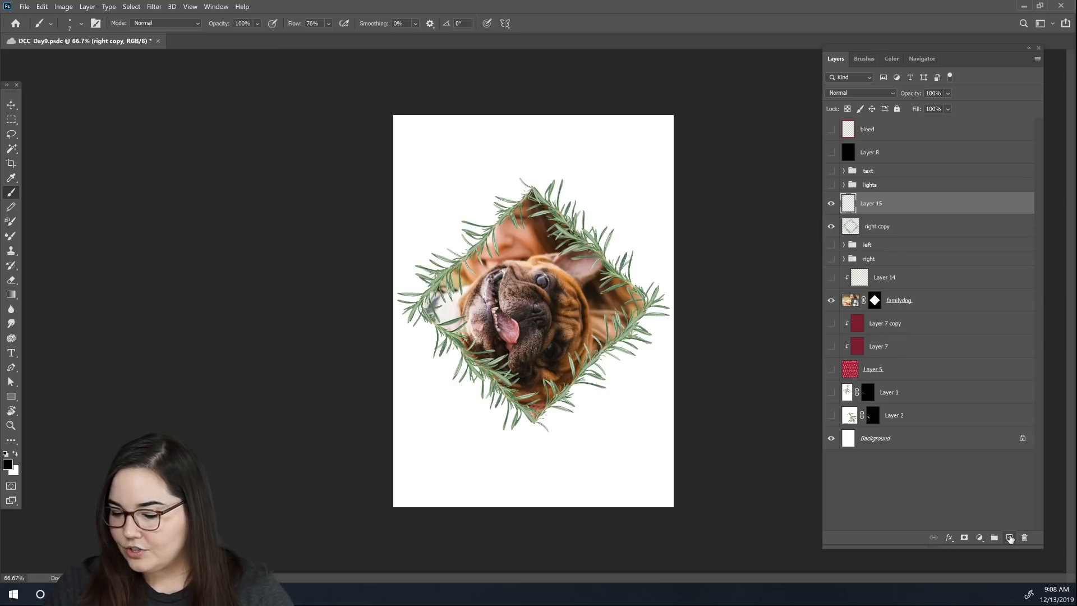
pyautogui.moveTo(899, 214); pyautogui.dragTo(892, 214)
pyautogui.keyDown('alt'); pyautogui.click(892, 213); pyautogui.keyUp('alt')
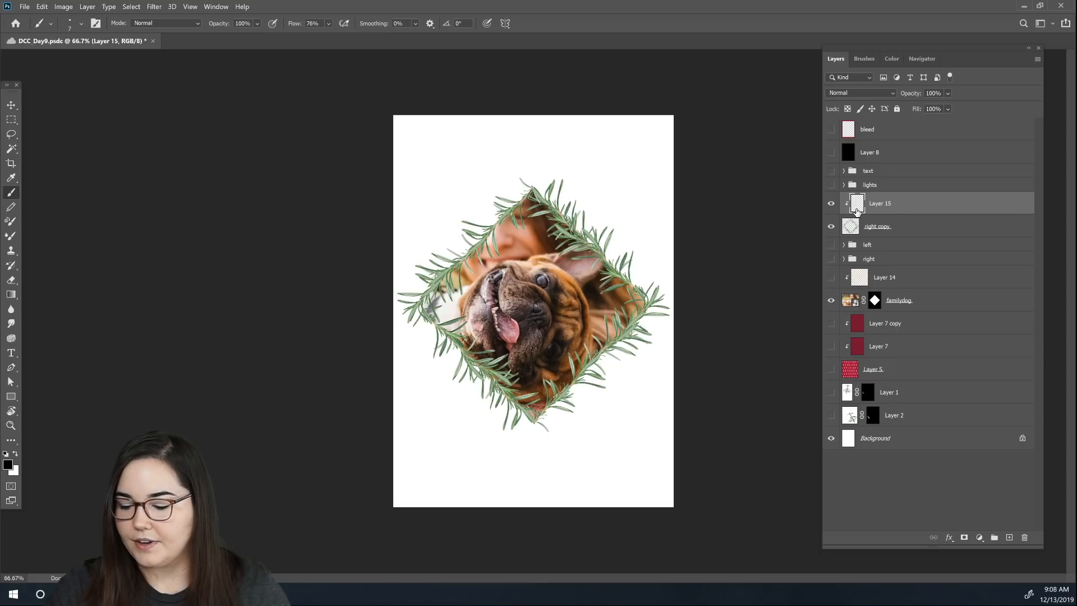
pyautogui.click(832, 205)
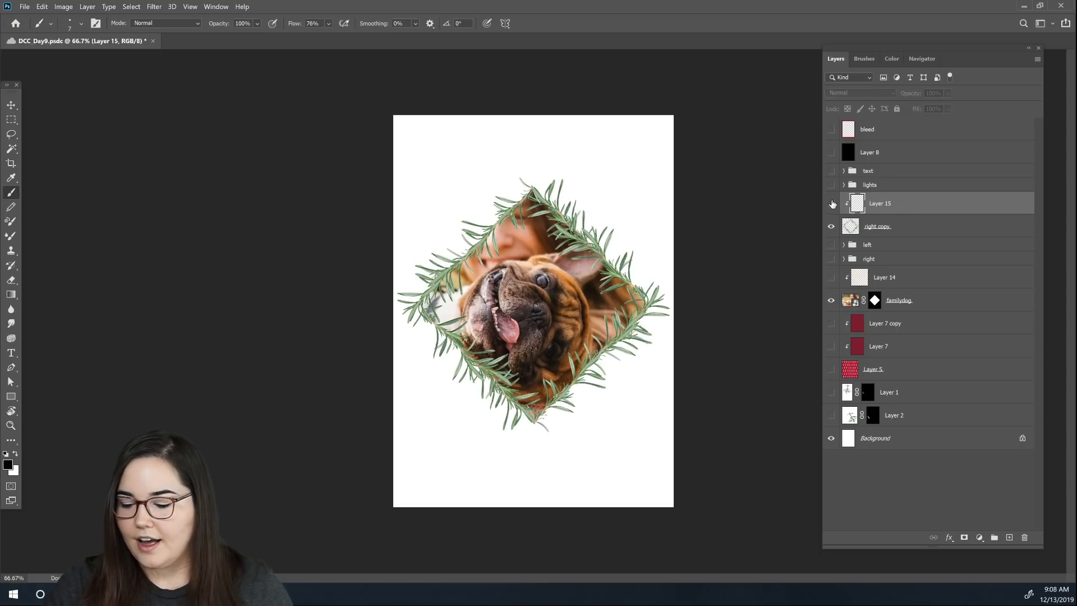
pyautogui.click(831, 205)
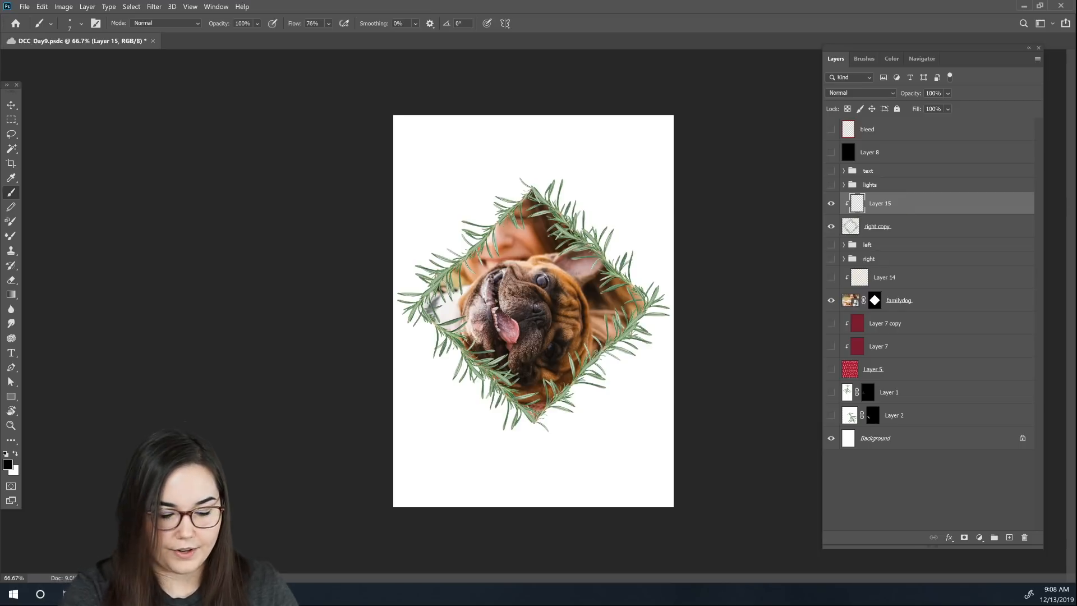
# Step: Choose the Kyle's Paintbox - Bristle Bomb brush from the favs brush folder and return to the layer list
pyautogui.click(864, 59)
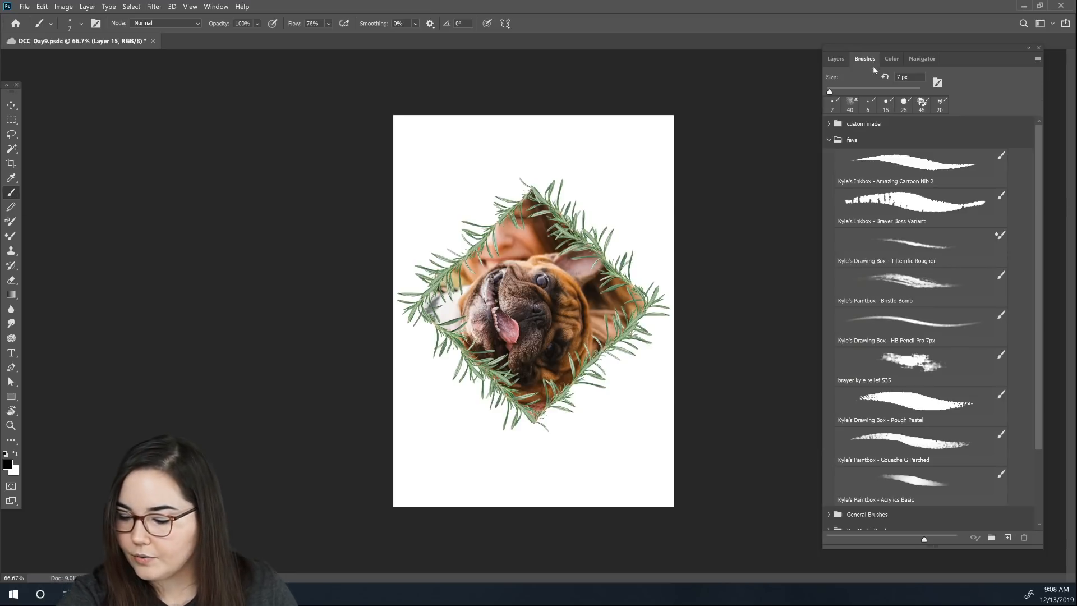
pyautogui.click(947, 285)
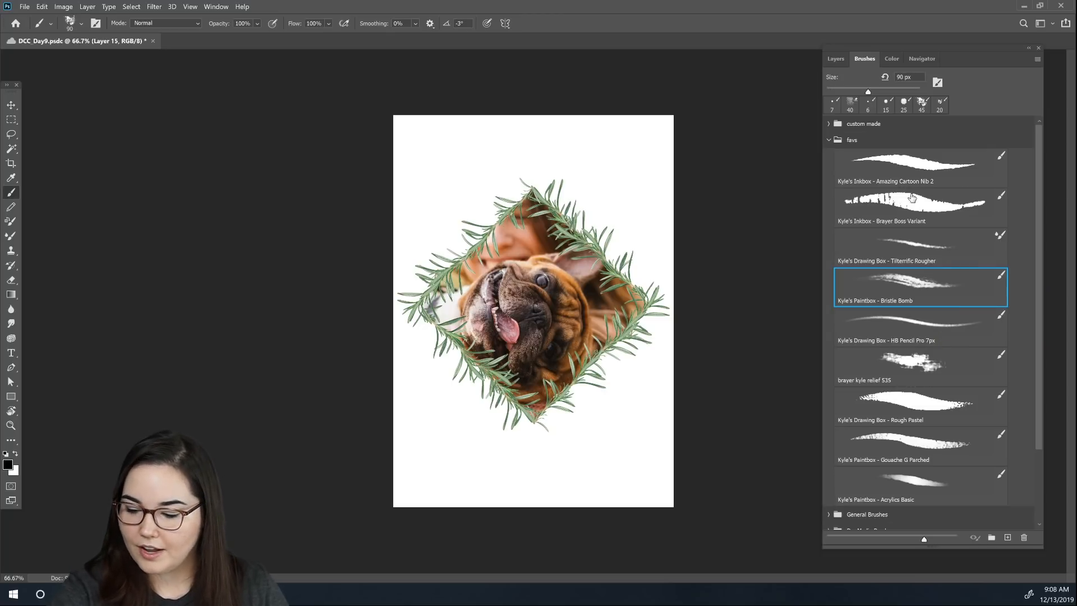
pyautogui.click(836, 59)
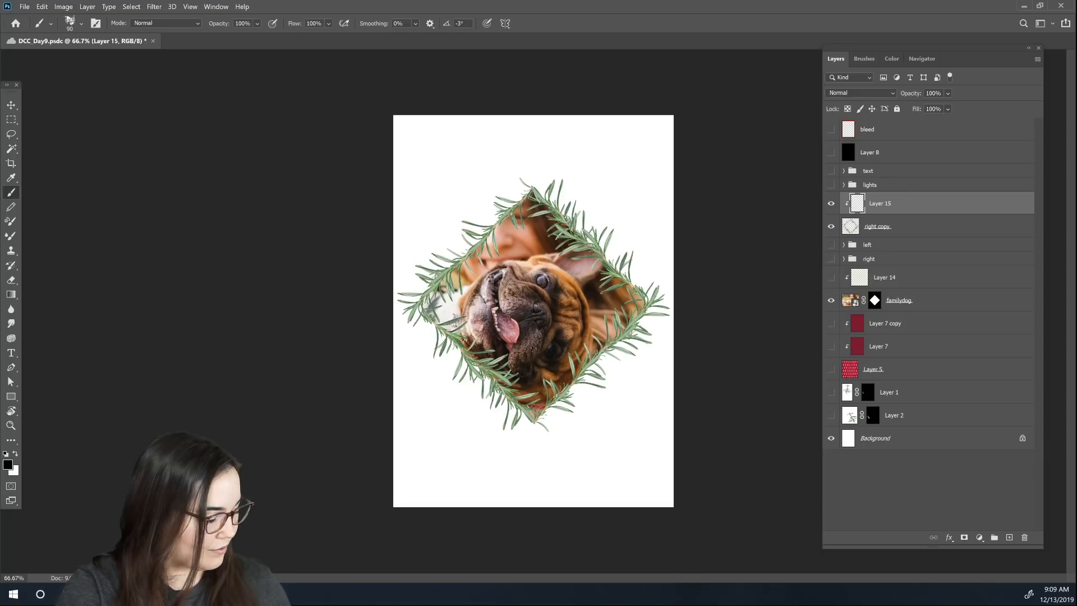
# Step: Sample a green from the branches and adjust the foreground color to the yellower green #7b9960 for the brush
pyautogui.press('alt')
pyautogui.keyDown('alt'); pyautogui.click(453, 318); pyautogui.keyUp('alt')
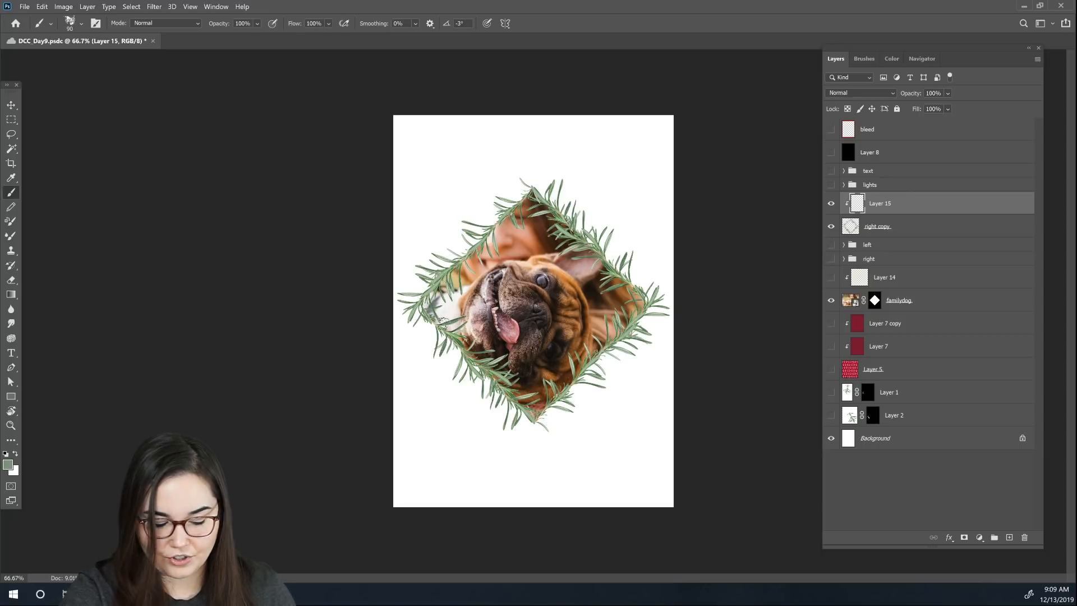
pyautogui.click(8, 465)
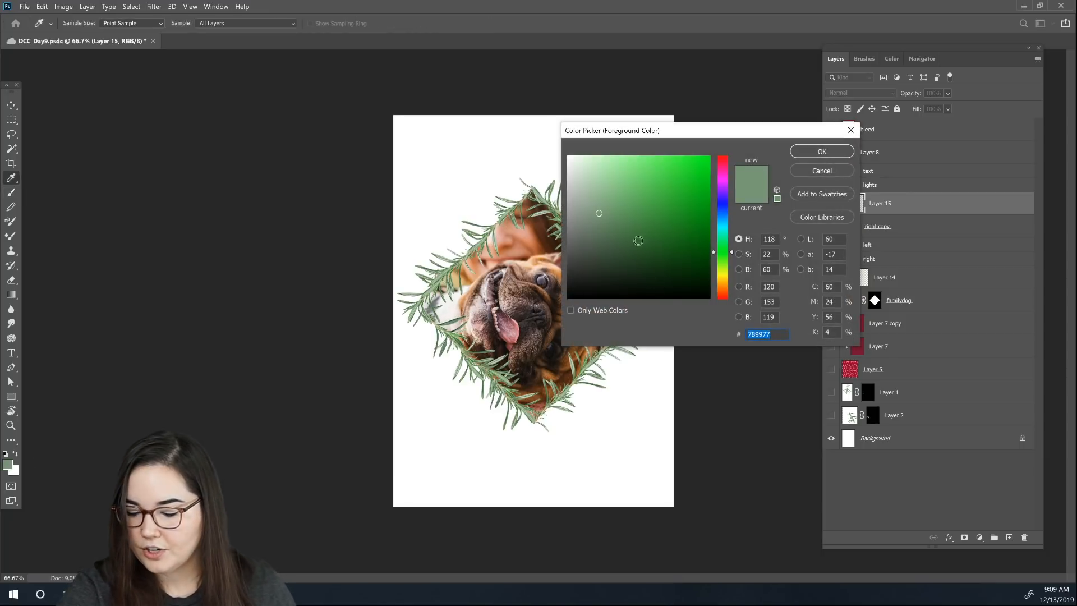
pyautogui.moveTo(599, 208); pyautogui.dragTo(597, 189)
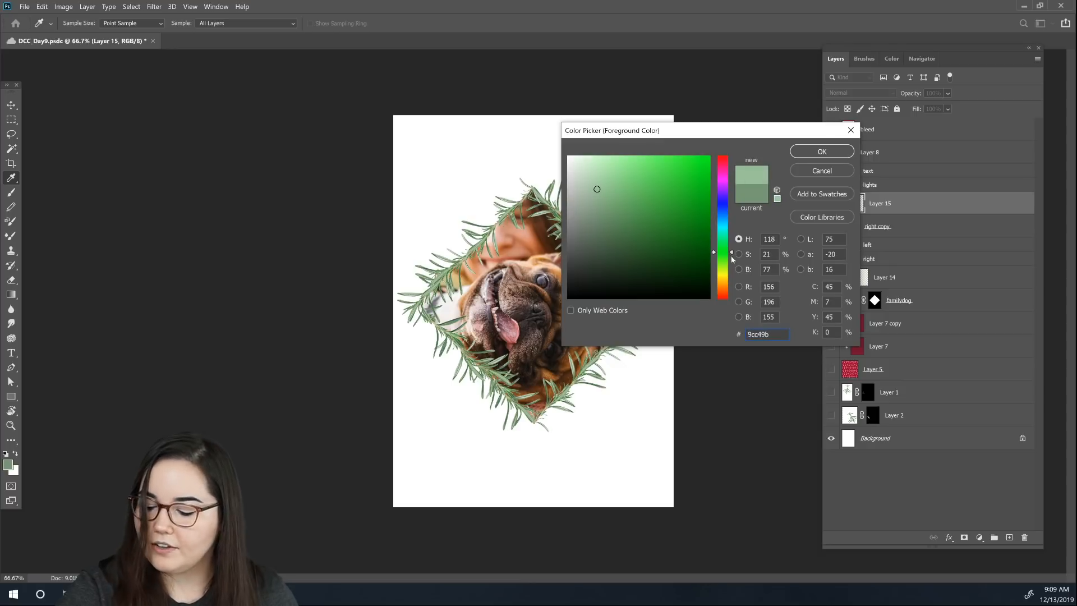
pyautogui.moveTo(731, 254); pyautogui.dragTo(730, 262)
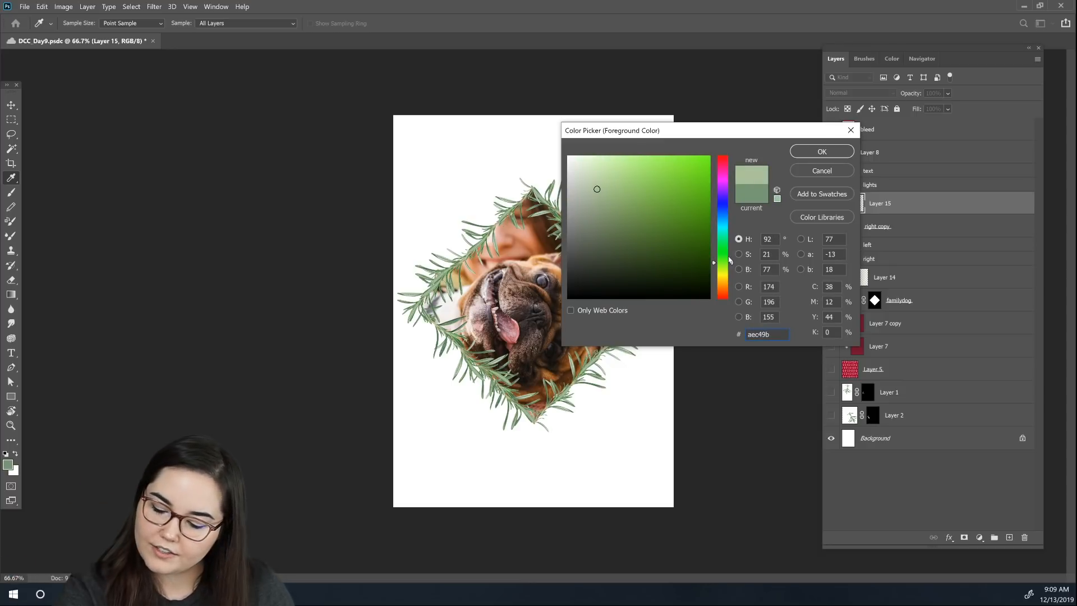
pyautogui.click(611, 203)
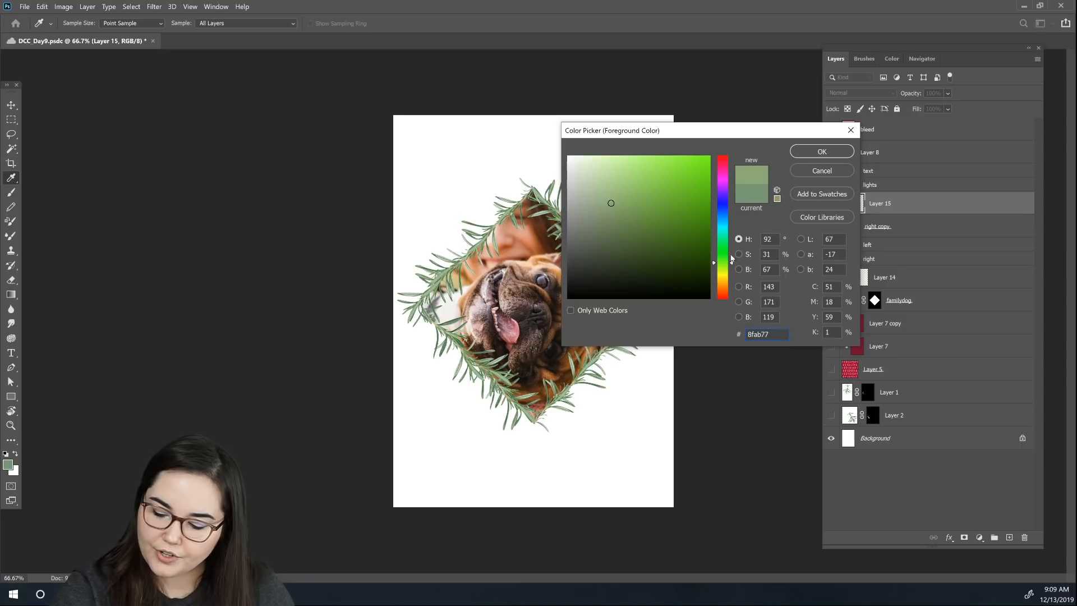
pyautogui.click(732, 263)
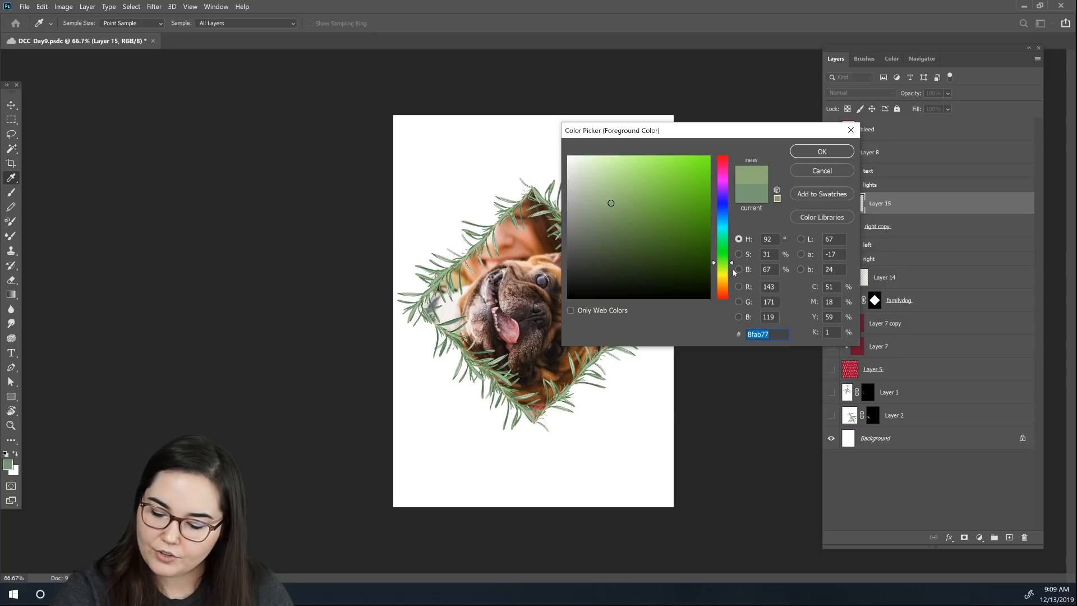
pyautogui.click(620, 213)
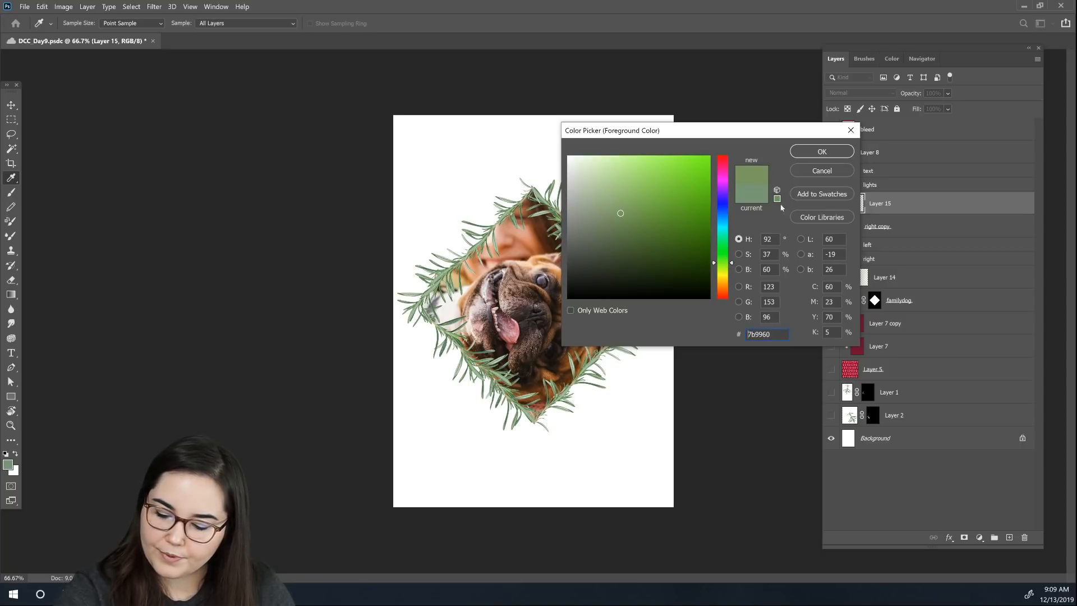
pyautogui.click(821, 152)
pyautogui.press('b')
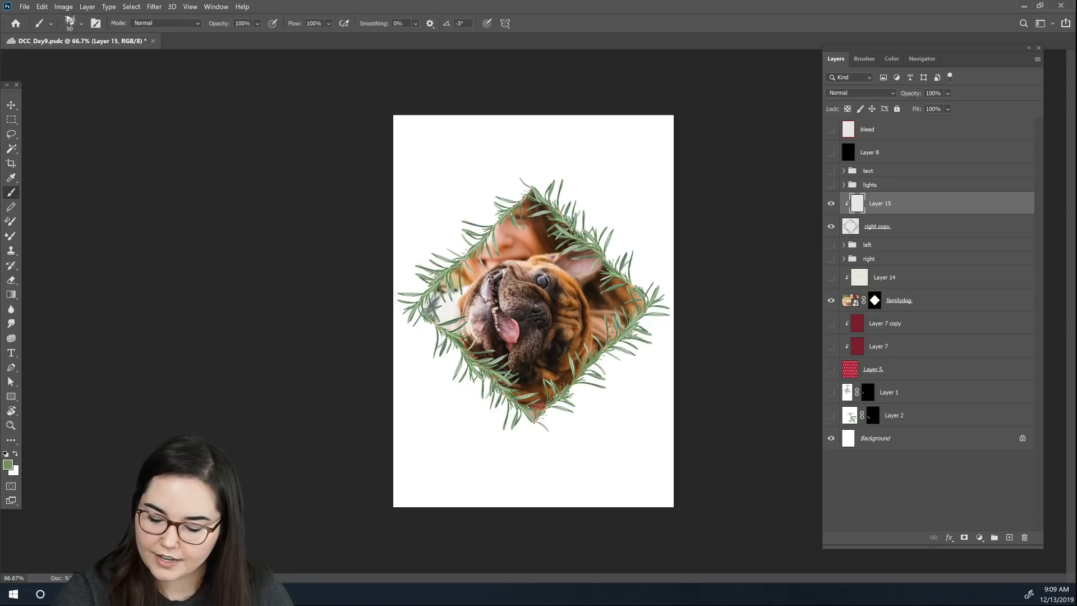
# Step: Enlarge the brush to 400 px and paint the green over the whole branch border on the clipped Layer 15
pyautogui.moveTo(612, 330); pyautogui.dragTo(615, 363)
pyautogui.press(']')
pyautogui.press(']')
pyautogui.press(']')
pyautogui.press(']')
pyautogui.press(']')
pyautogui.press(']')
pyautogui.press(']')
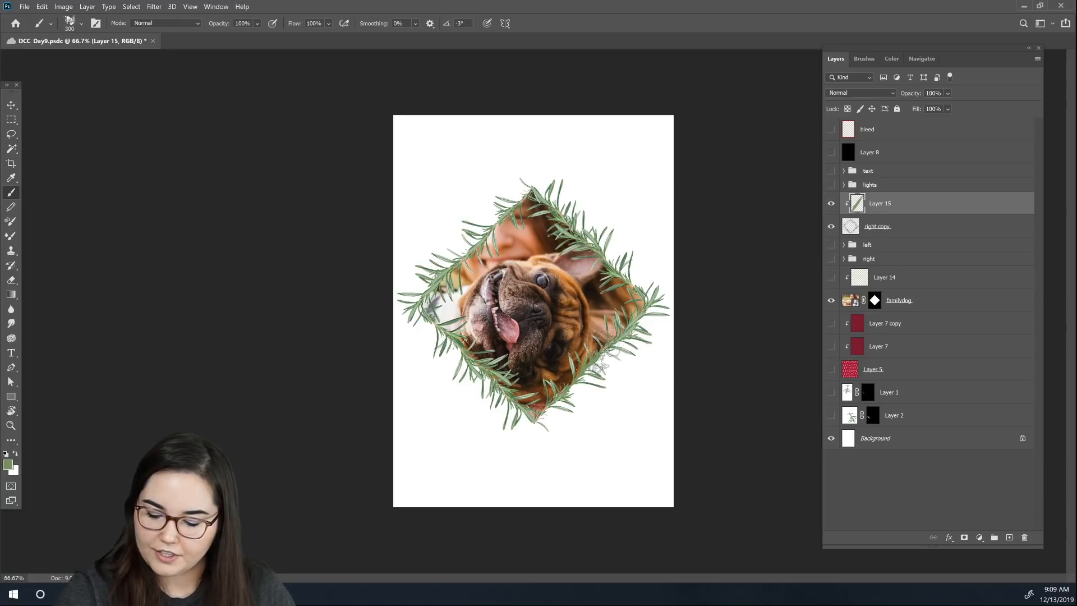
pyautogui.press(']')
pyautogui.moveTo(642, 306)
pyautogui.mouseDown()
pyautogui.moveTo(595, 364)
pyautogui.moveTo(578, 412)
pyautogui.moveTo(636, 331)
pyautogui.mouseUp()
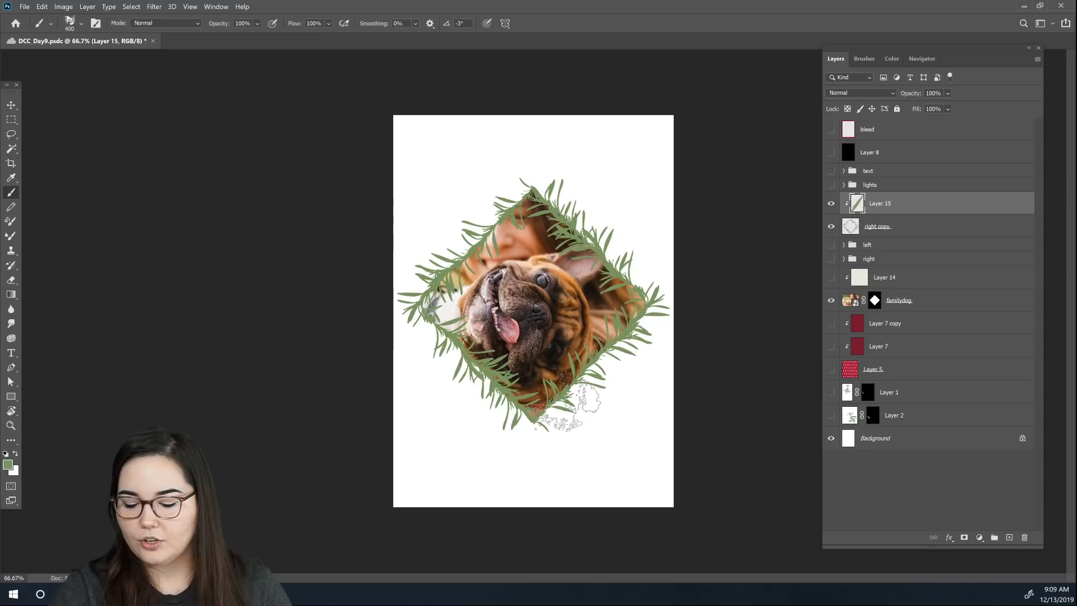
pyautogui.moveTo(568, 399)
pyautogui.mouseDown()
pyautogui.moveTo(516, 306)
pyautogui.moveTo(555, 391)
pyautogui.mouseUp()
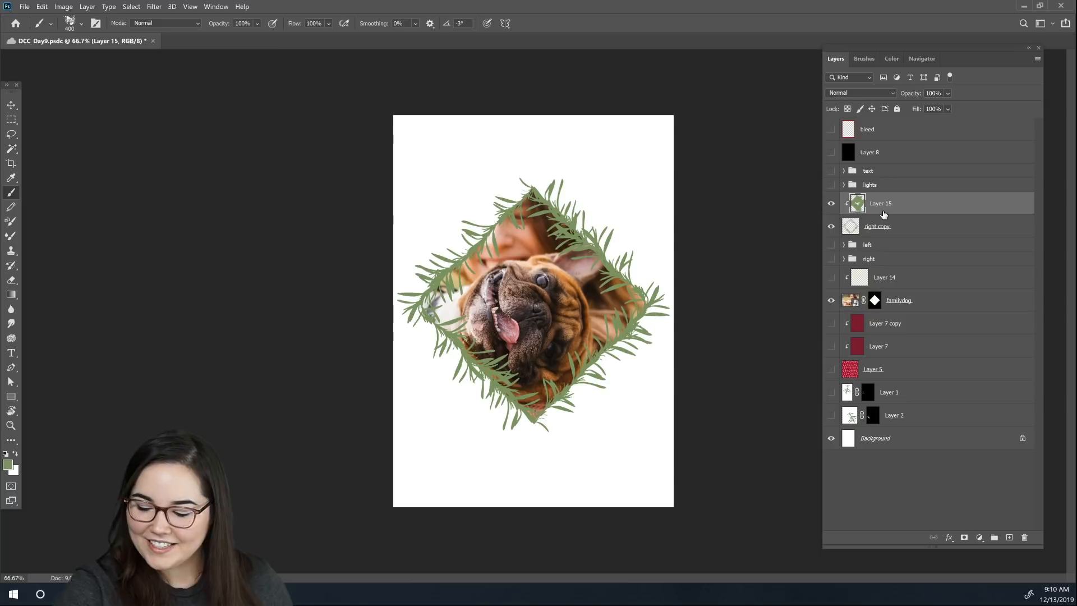
# Step: Set the foreground color to the darker green #466f38 and brush it over the branches on Layer 15 for variation
pyautogui.click(8, 464)
pyautogui.moveTo(636, 231); pyautogui.dragTo(638, 237)
pyautogui.moveTo(732, 263); pyautogui.dragTo(732, 259)
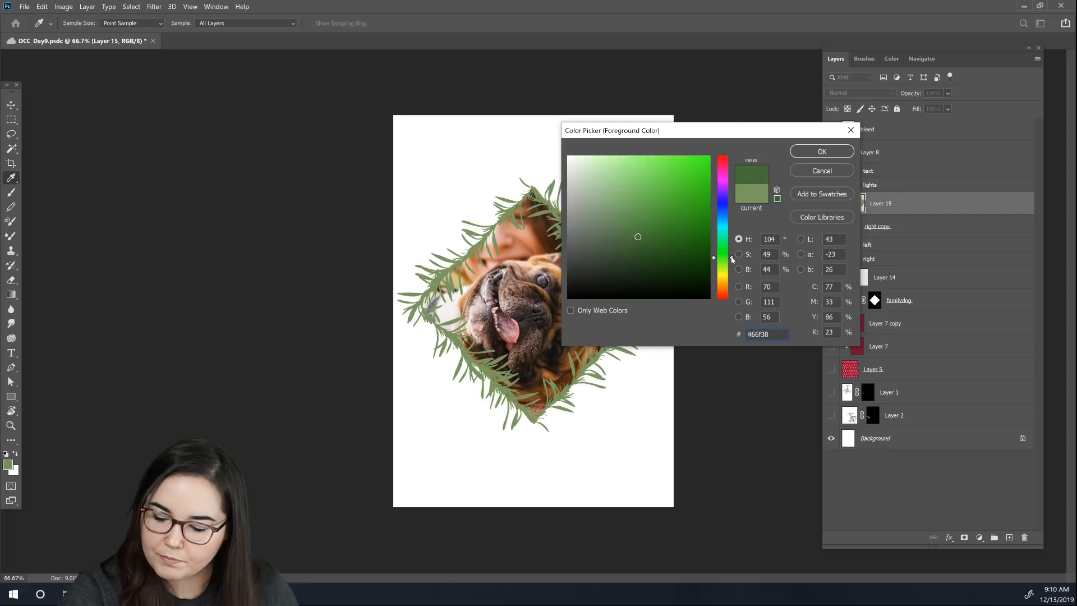
pyautogui.click(814, 153)
pyautogui.press('b')
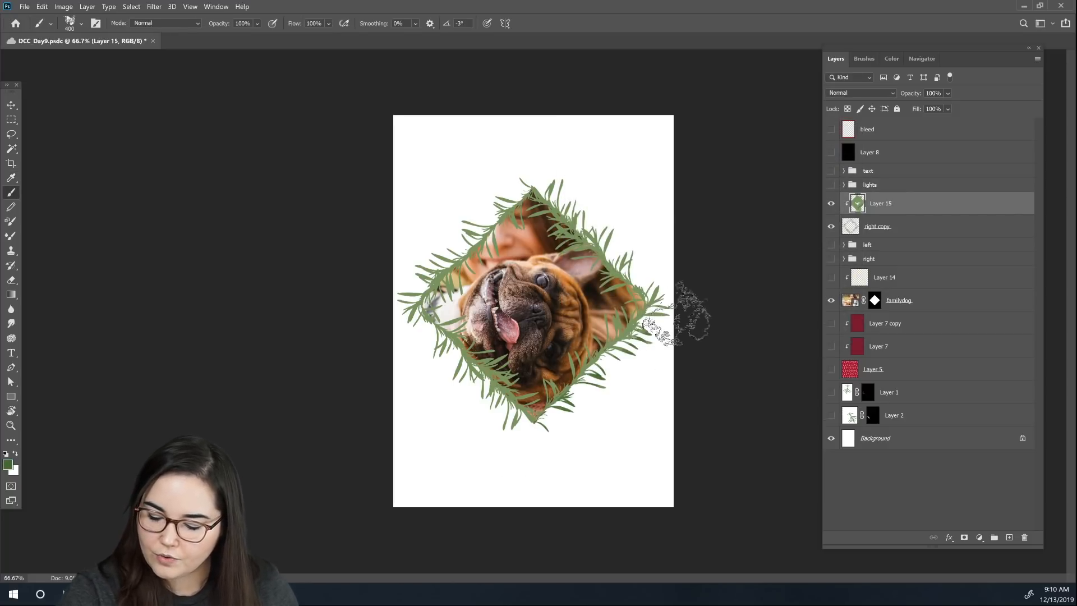
pyautogui.hotkey('ctrl', 's')
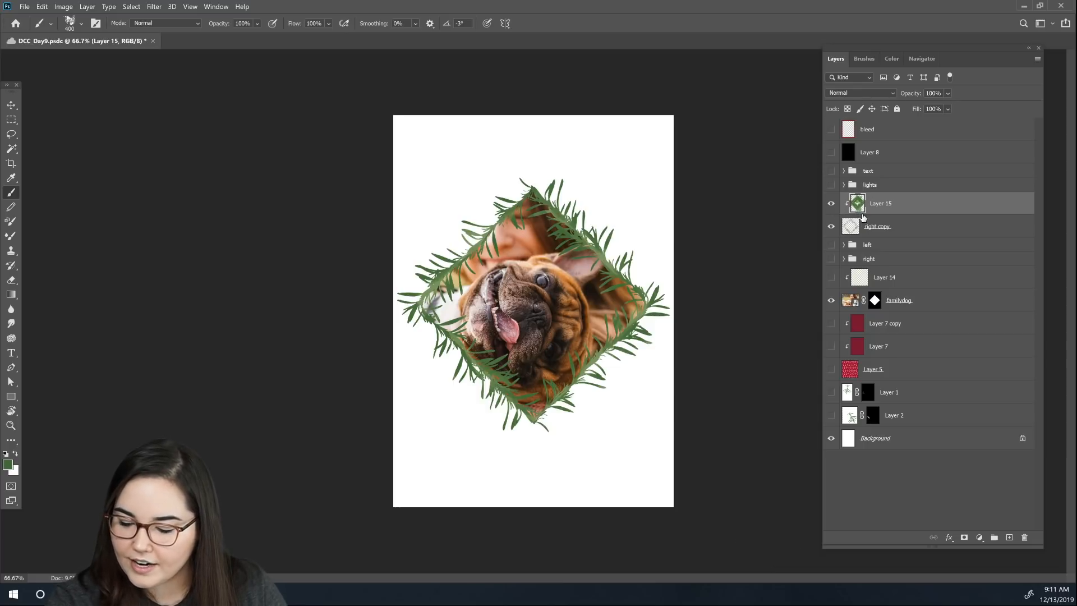
# Step: Show and expand the lights group to examine its layers, and collapse and hide it again
pyautogui.click(832, 185)
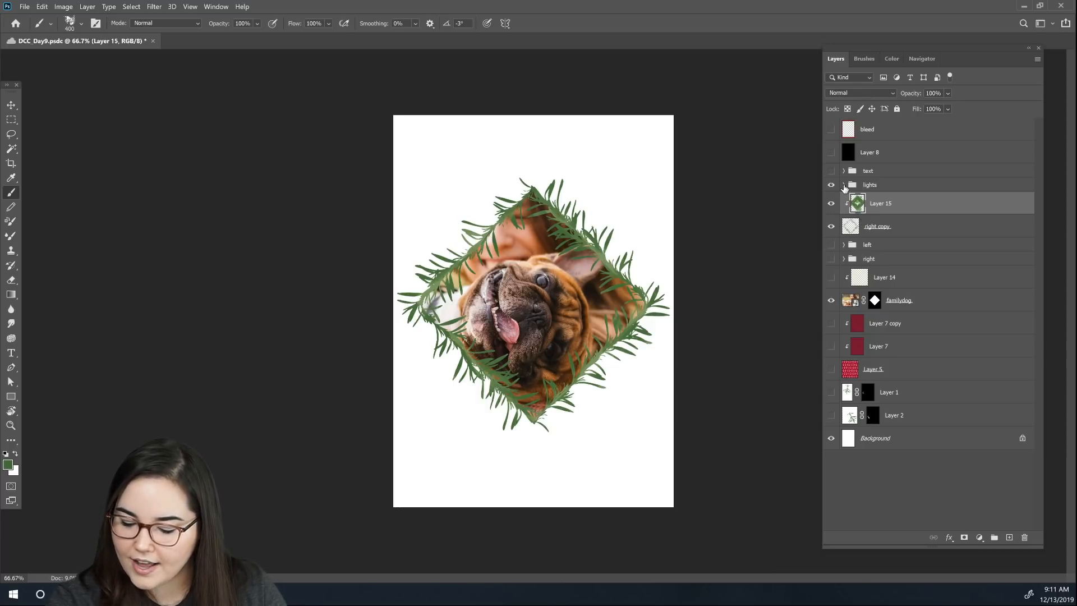
pyautogui.click(844, 185)
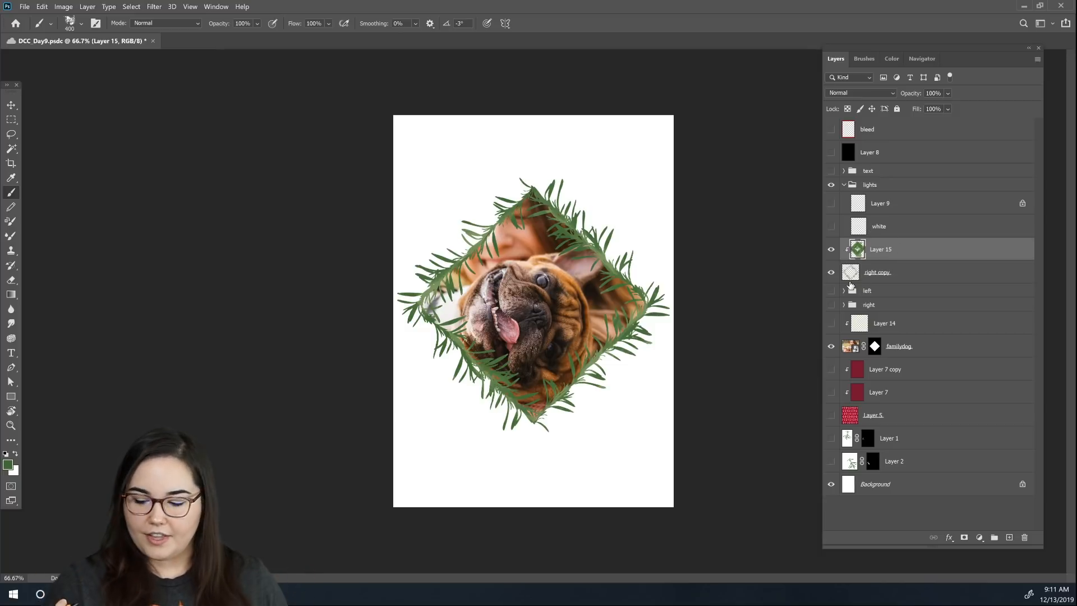
pyautogui.click(844, 186)
pyautogui.click(831, 185)
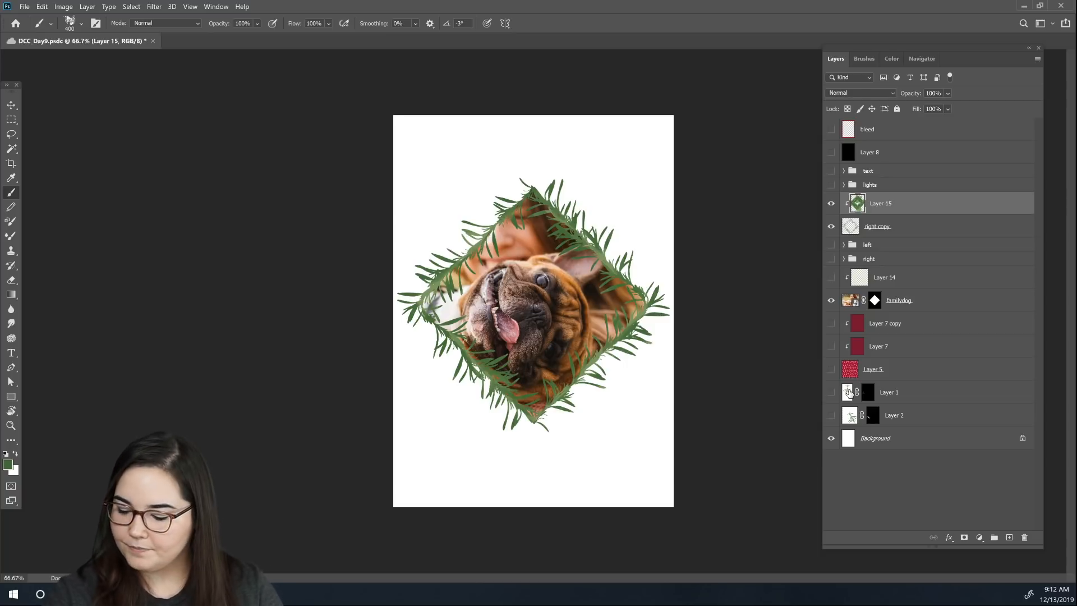
# Step: Show the candy cane pattern on Layer 5 behind the framed photo
pyautogui.click(832, 370)
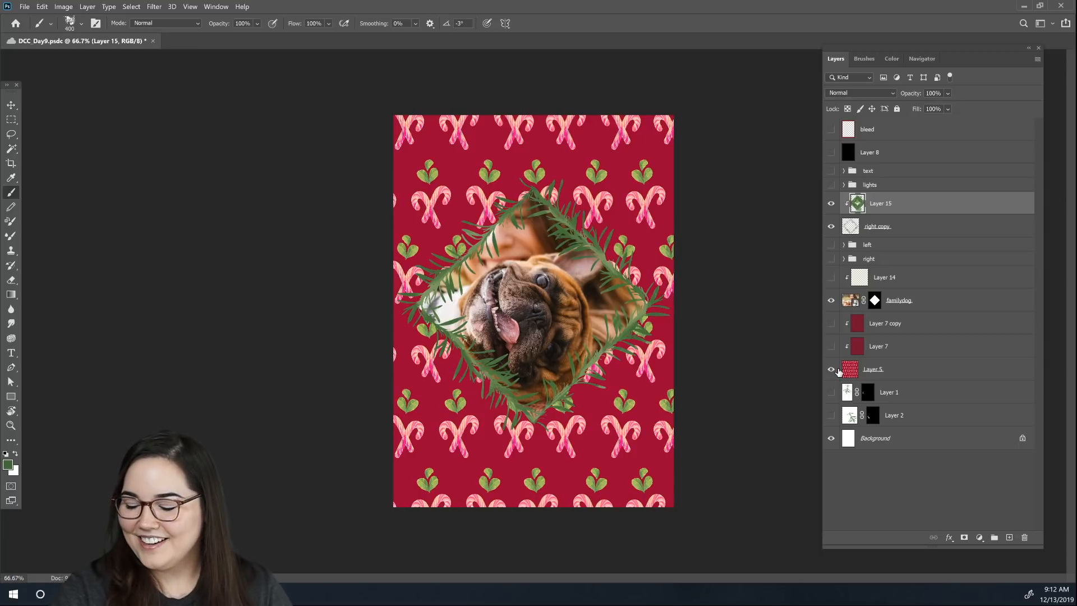
pyautogui.click(832, 369)
pyautogui.click(831, 369)
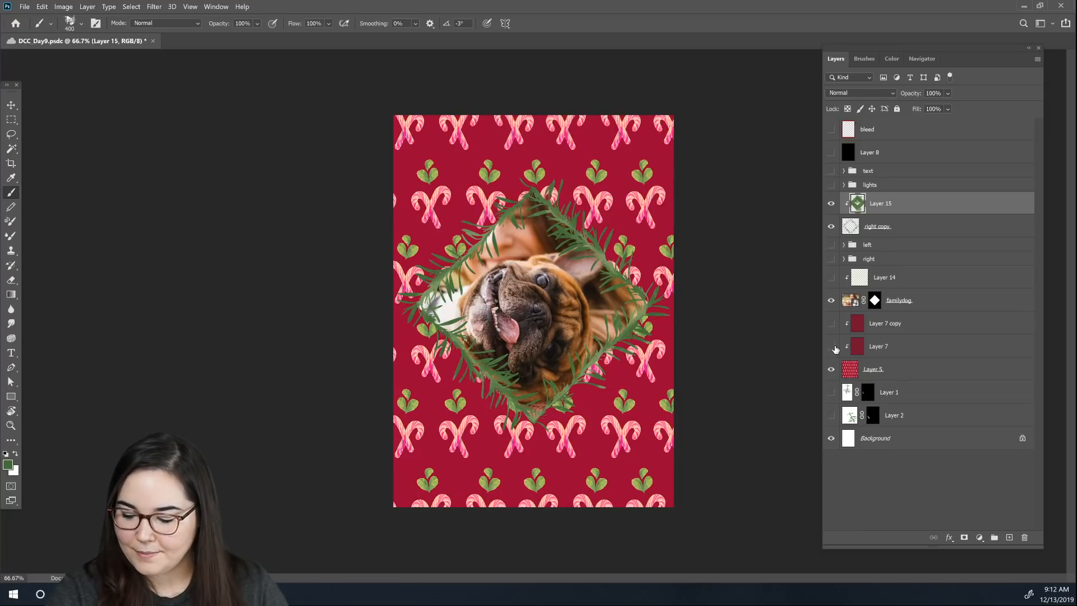
# Step: Compare the pattern with and without the clipped red Layer 7, and sample the pattern's red background as the foreground color
pyautogui.click(906, 351)
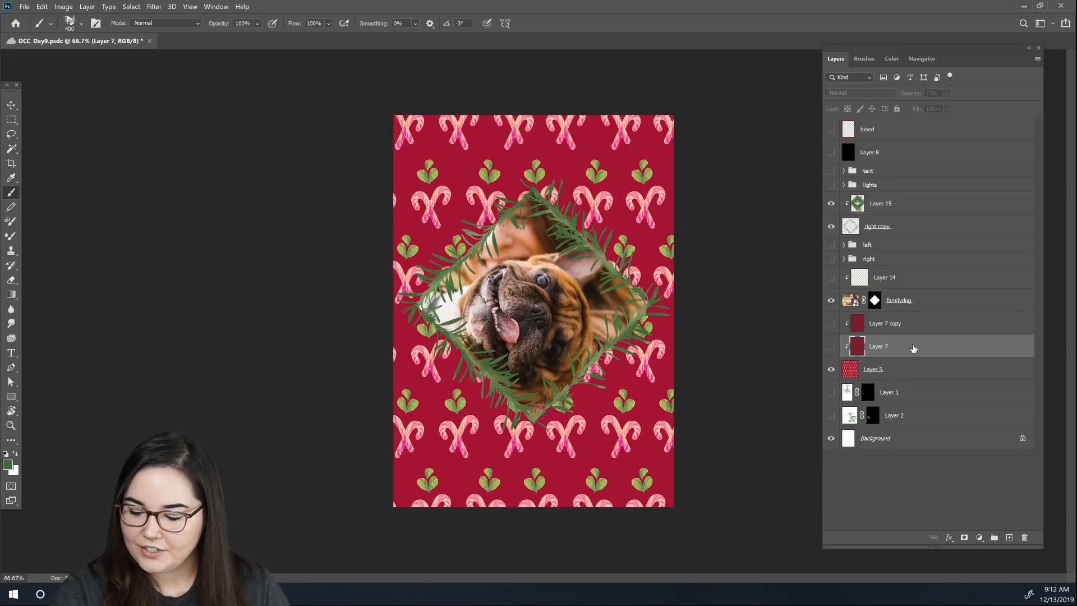
pyautogui.click(831, 349)
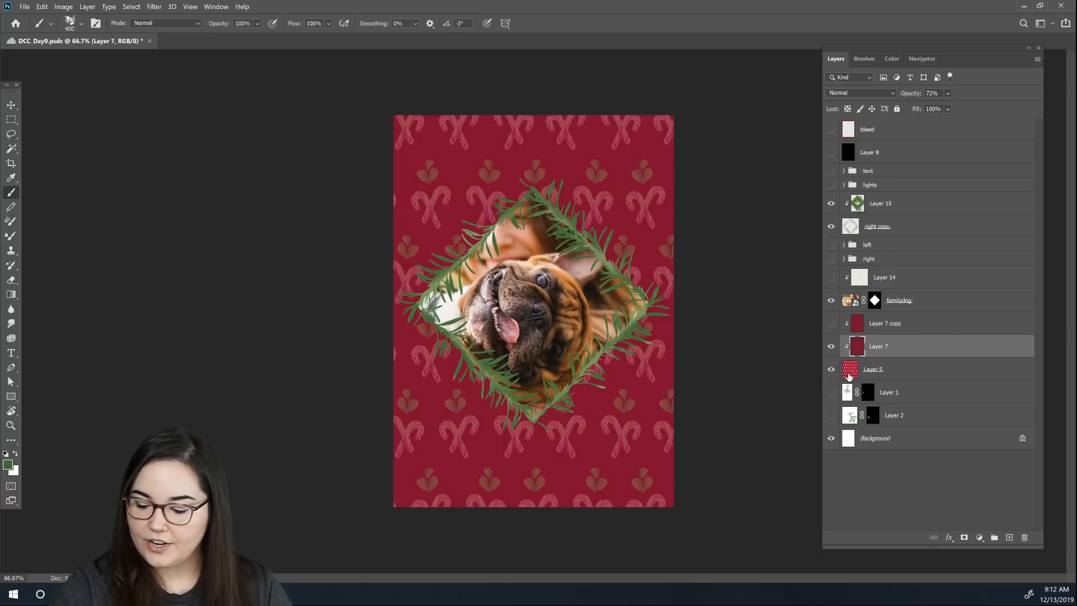
pyautogui.click(832, 346)
pyautogui.click(850, 370)
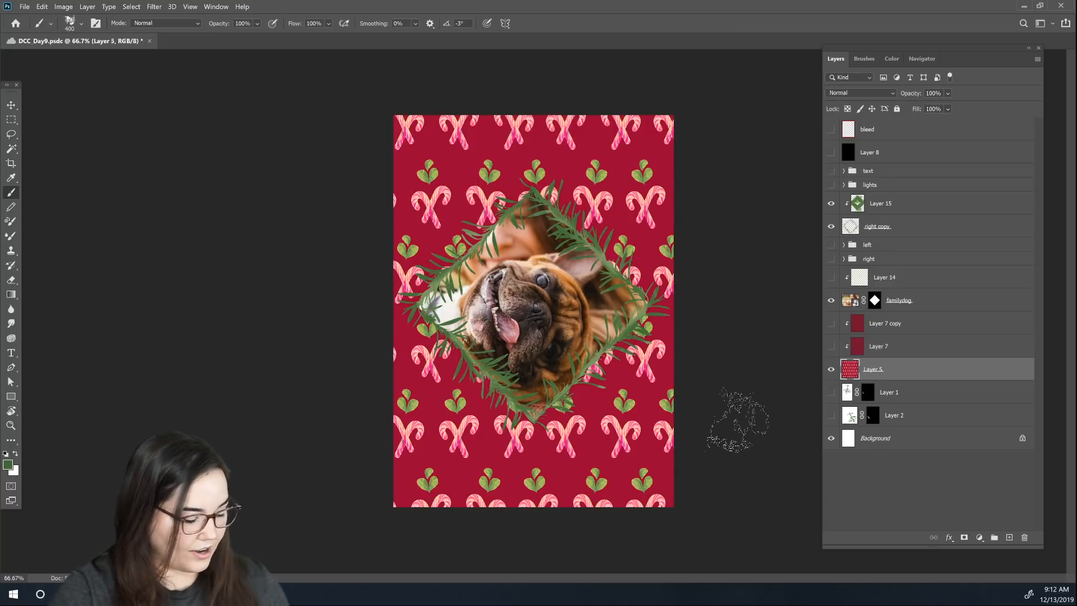
pyautogui.keyDown('alt'); pyautogui.click(555, 487); pyautogui.keyUp('alt')
# Step: Show the clipped red Layer 7 over the pattern and set its opacity to 68%
pyautogui.click(831, 346)
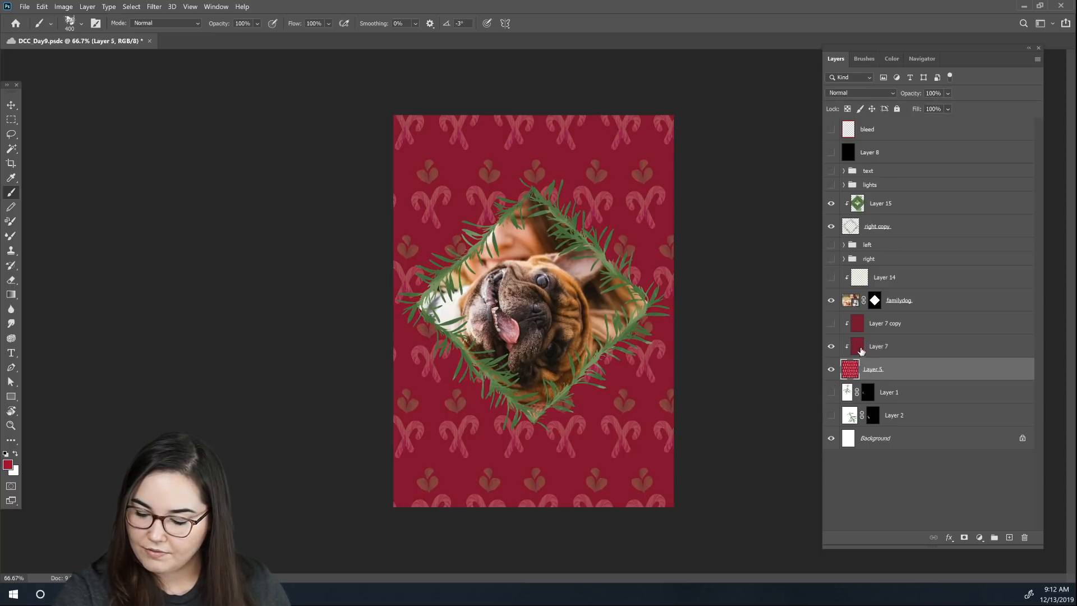
pyautogui.click(879, 346)
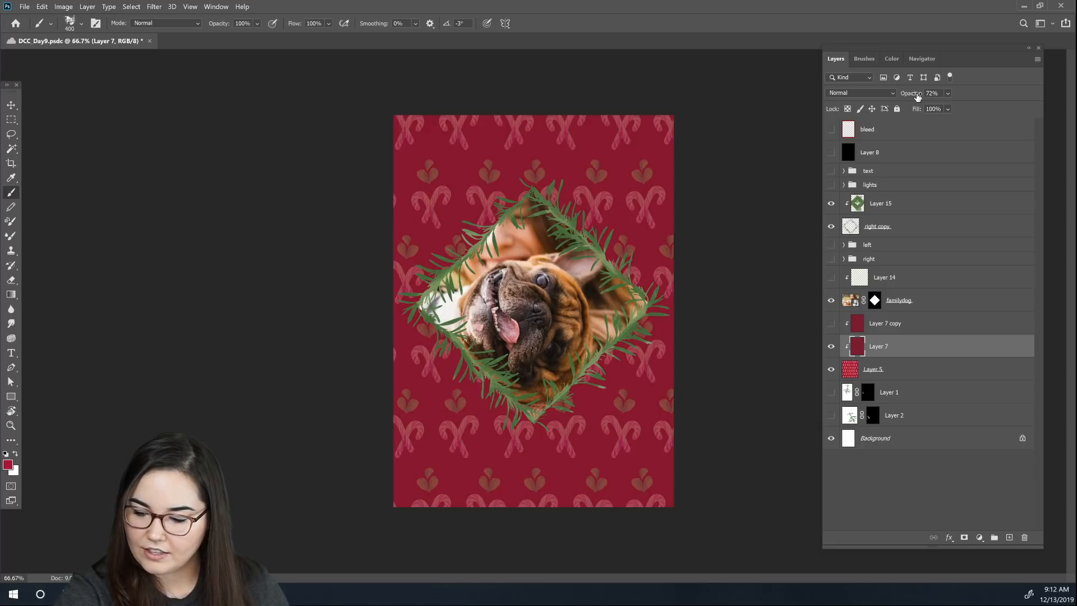
pyautogui.moveTo(916, 96); pyautogui.dragTo(908, 97)
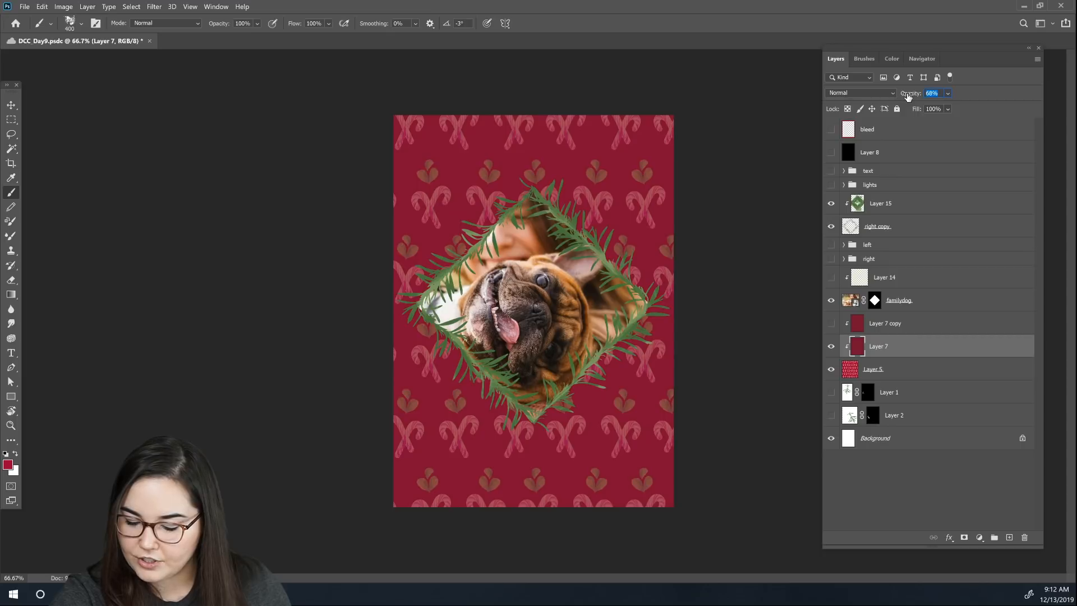
# Step: Show the Multiply-blended Layer 7 copy to darken the pattern, and reduce its opacity to 29%
pyautogui.click(887, 330)
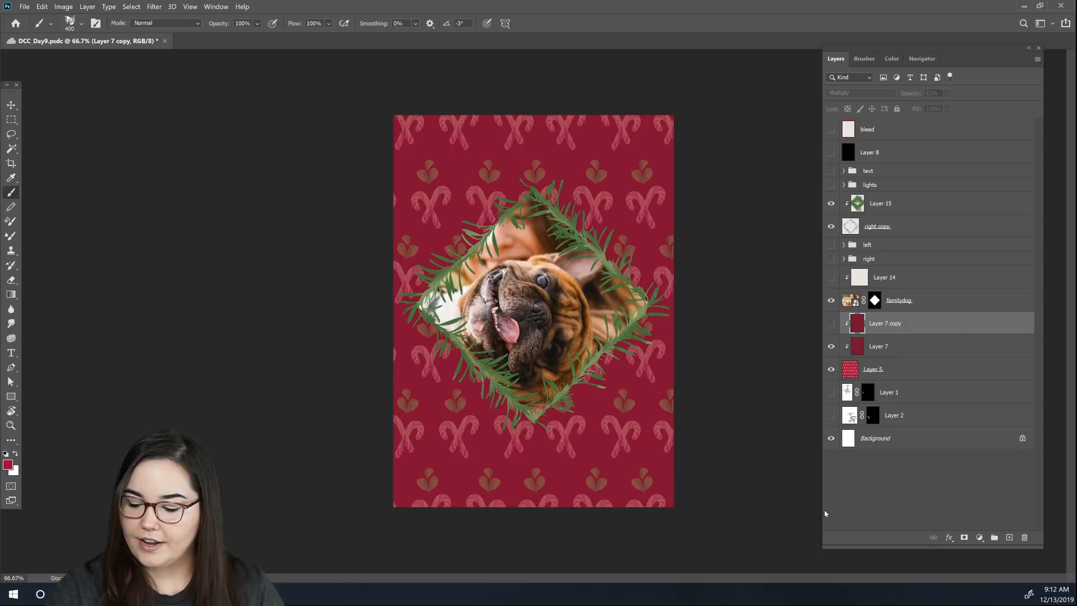
pyautogui.click(832, 324)
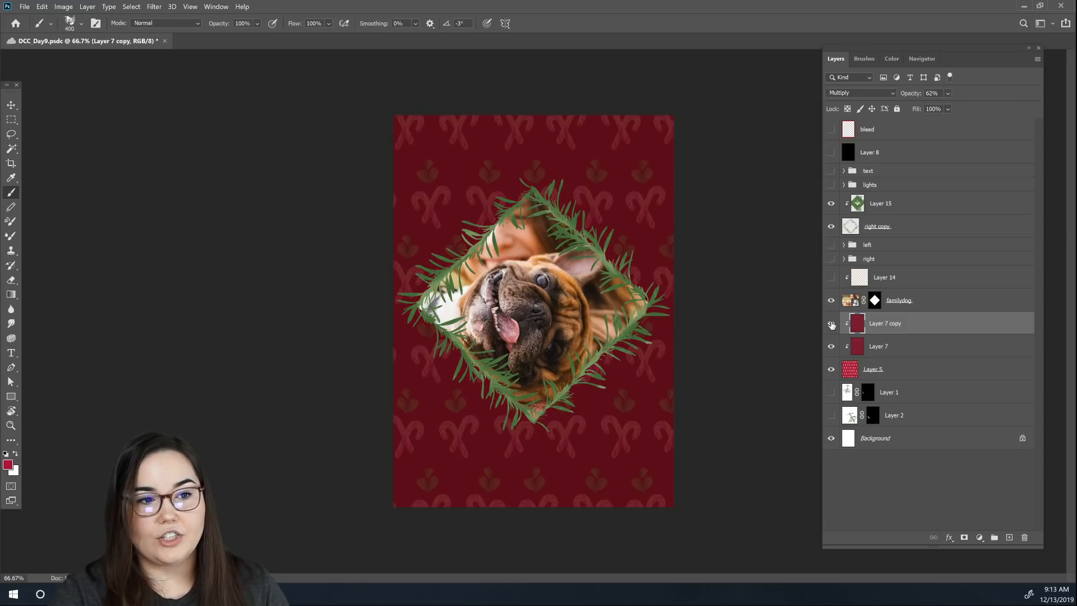
pyautogui.click(832, 324)
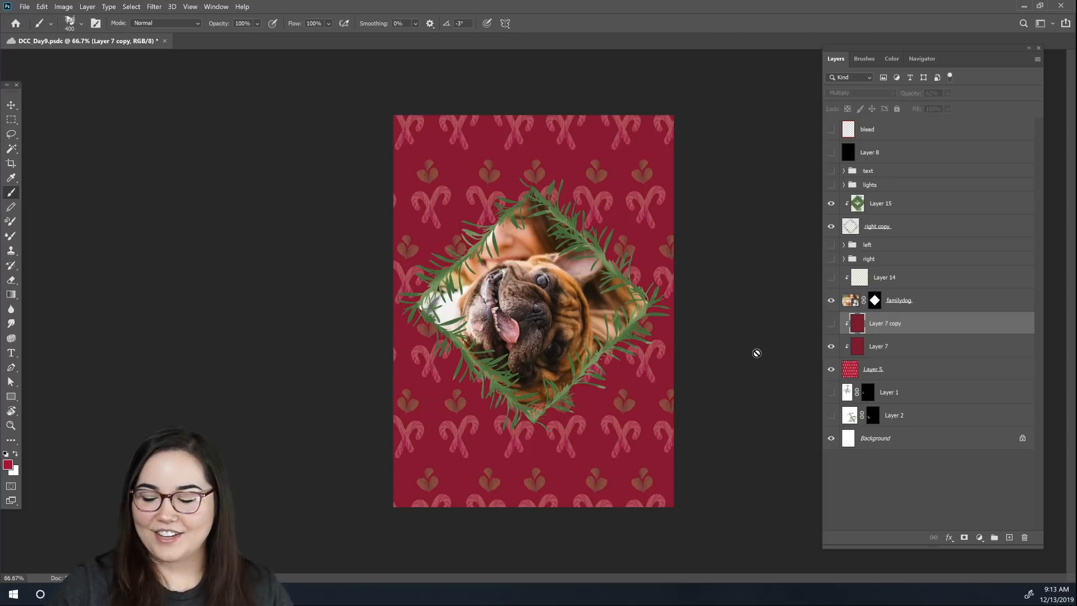
pyautogui.click(832, 324)
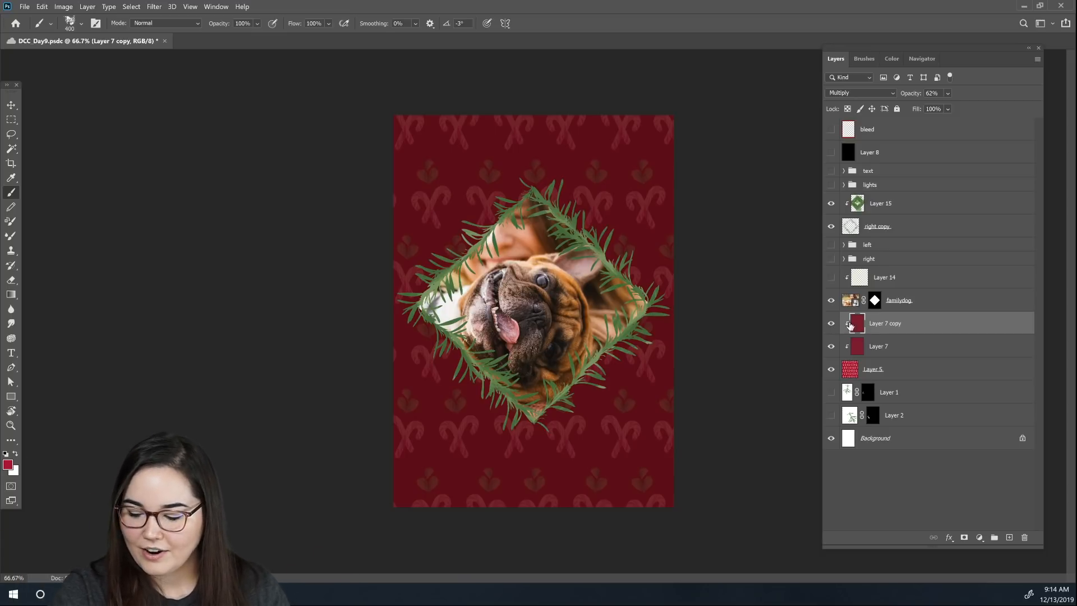
pyautogui.click(832, 324)
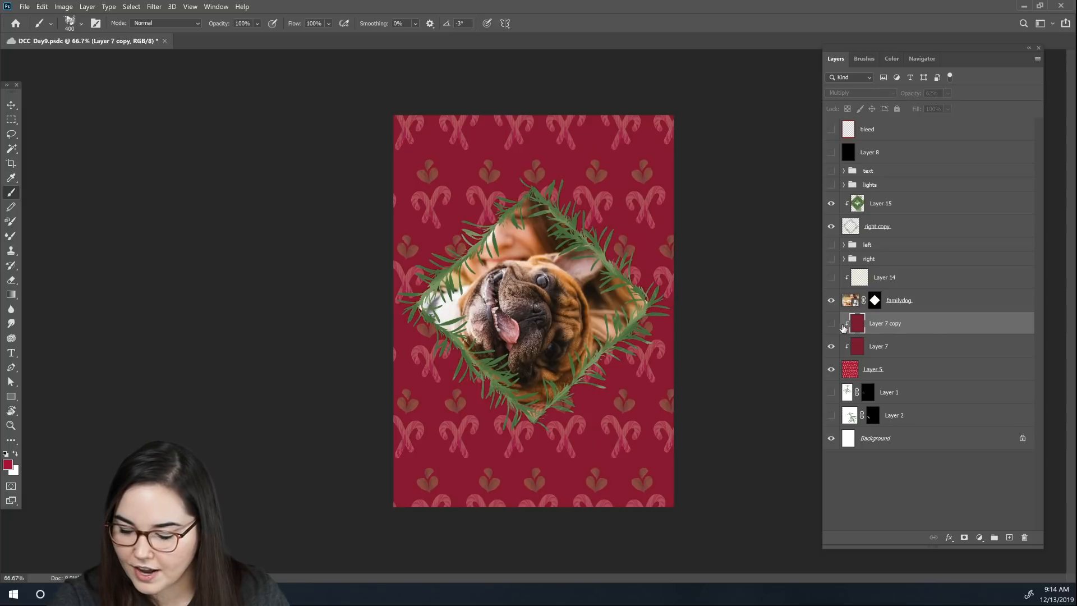
pyautogui.click(831, 324)
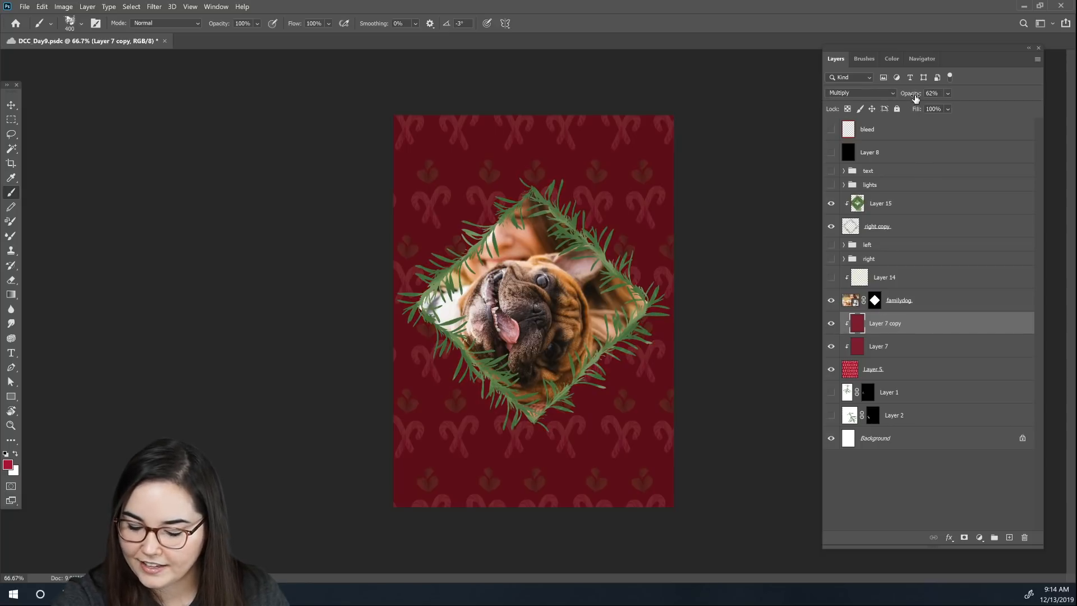
pyautogui.moveTo(917, 96); pyautogui.dragTo(912, 98)
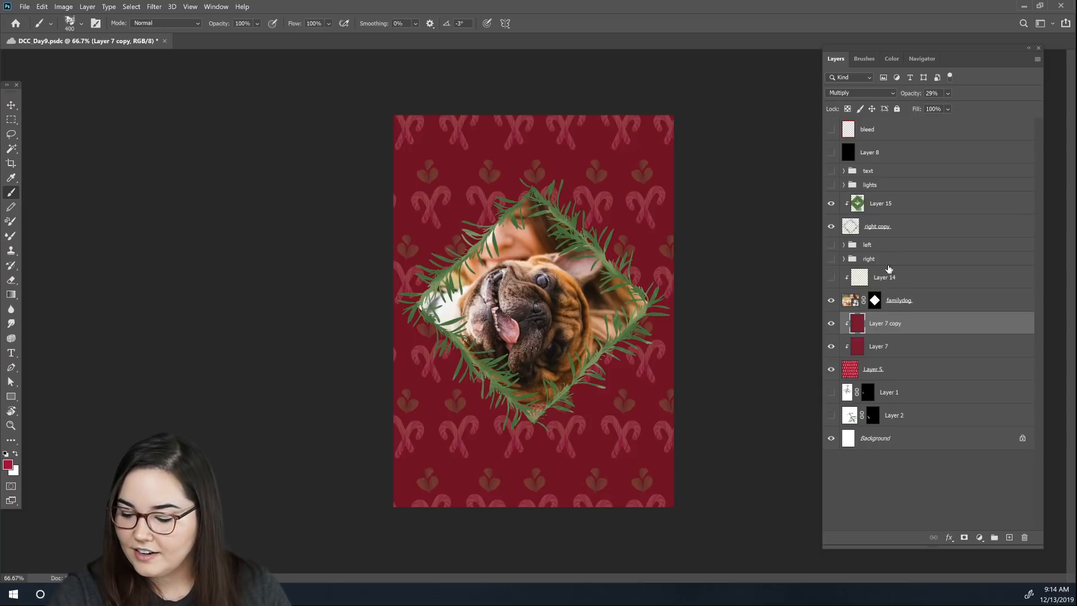
# Step: Expand the lights group, then show and select its white string layer
pyautogui.click(844, 185)
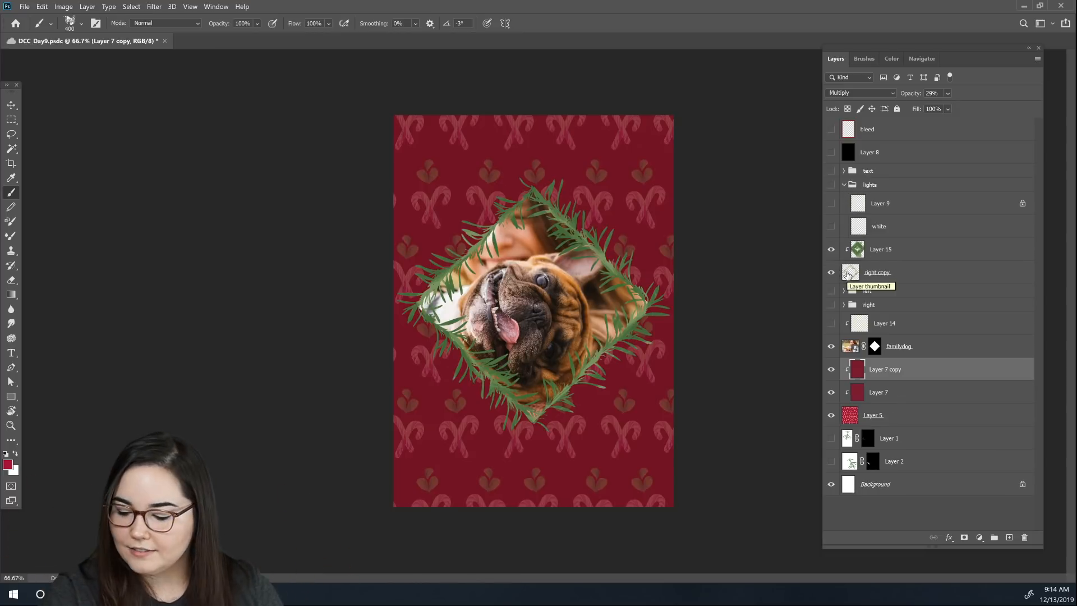
pyautogui.click(831, 226)
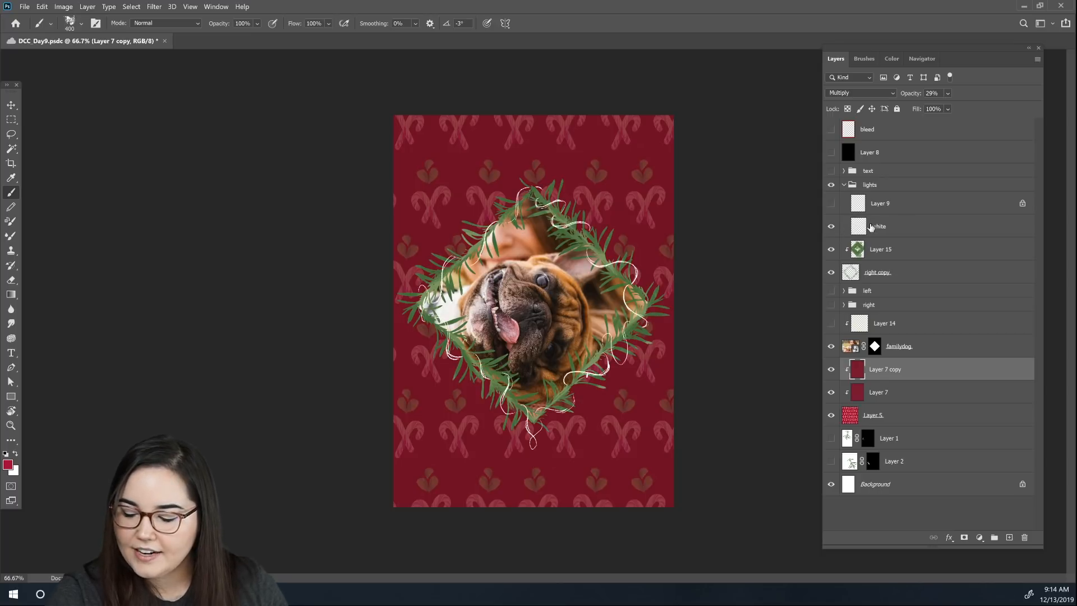
pyautogui.click(873, 227)
# Step: Choose the Kyle's Inkbox - Amazing Cartoon Nib 2 brush, add a new layer above the white layer, and make white the foreground color
pyautogui.click(869, 61)
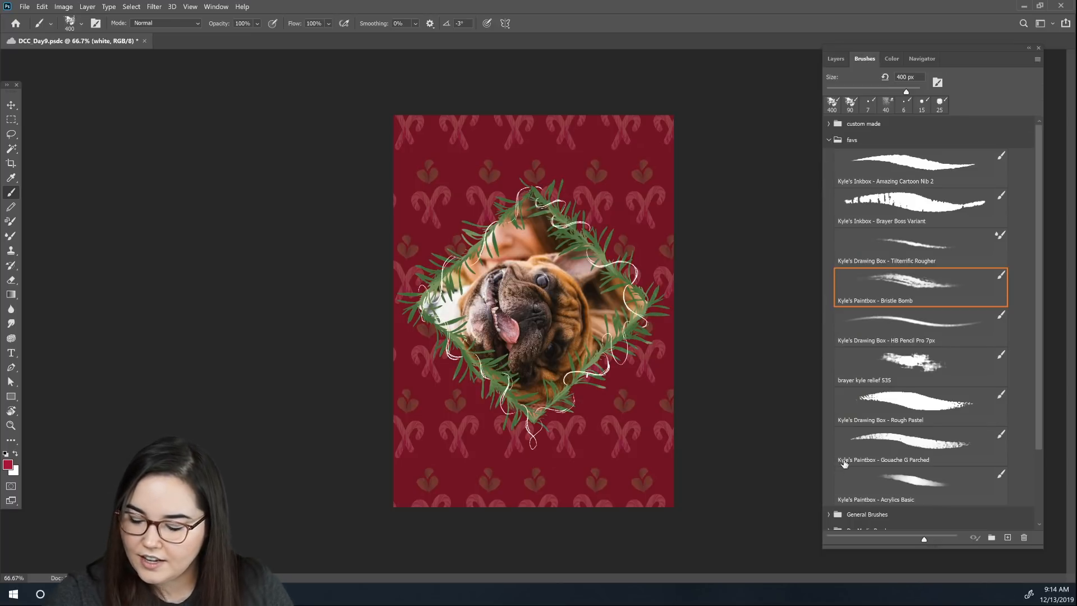
pyautogui.click(947, 176)
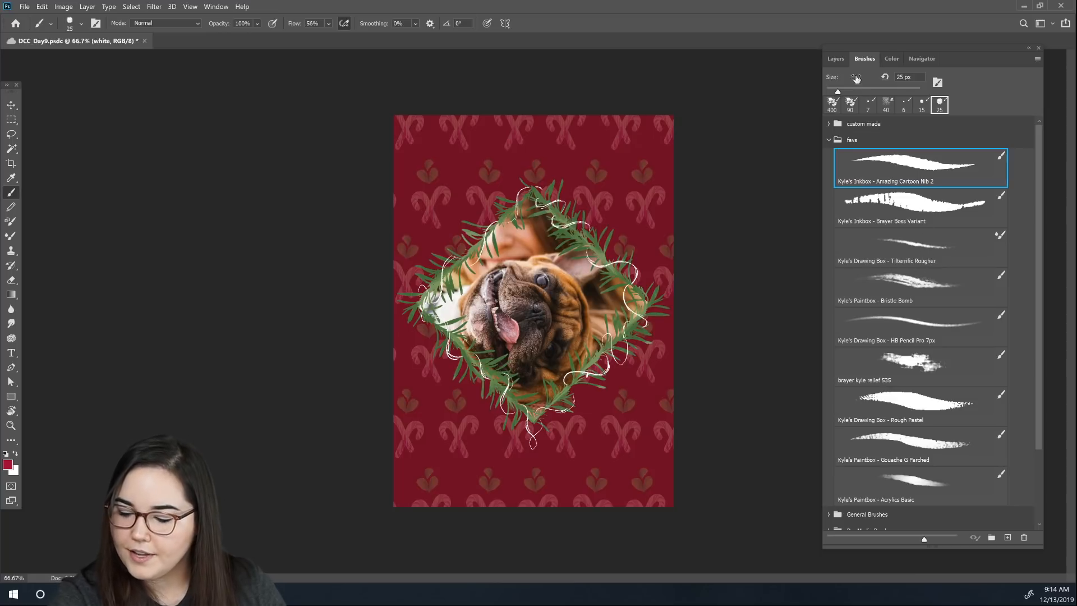
pyautogui.click(837, 58)
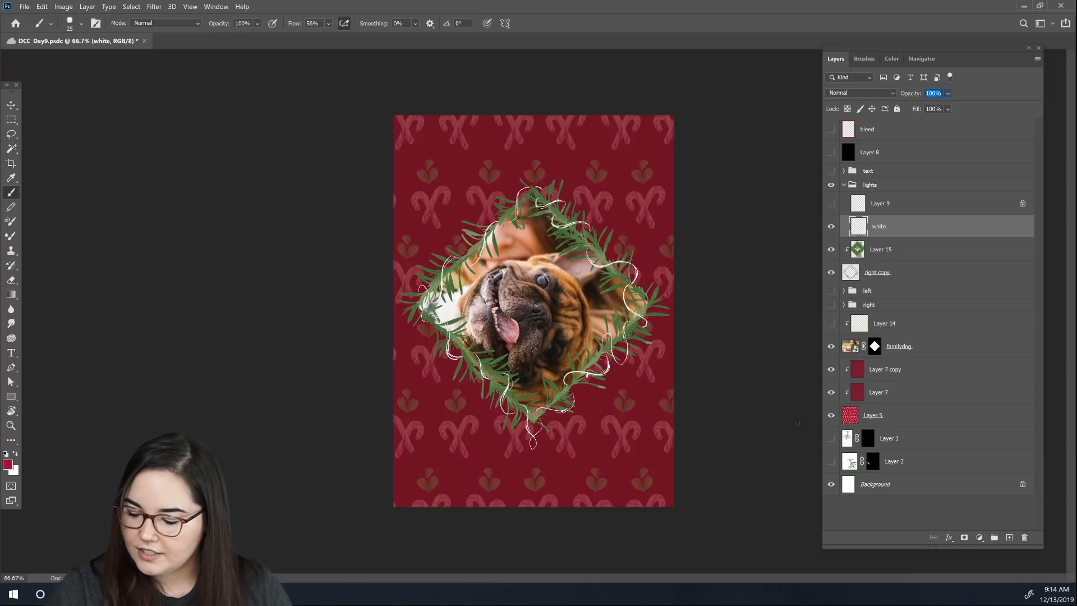
pyautogui.click(1009, 538)
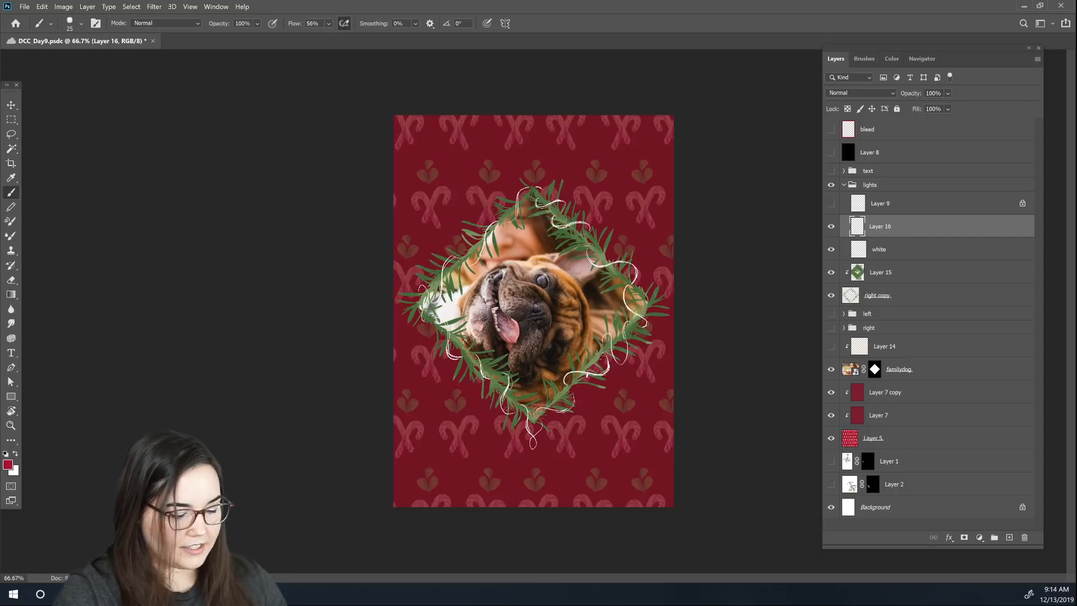
pyautogui.press('x')
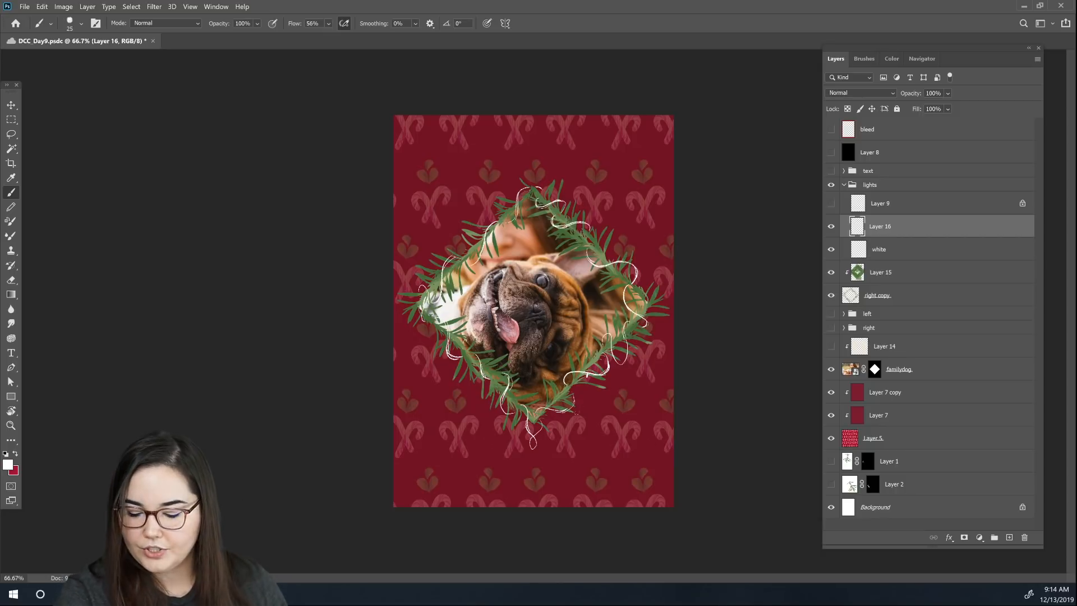
# Step: Test the brush with white squiggles on the pattern below the photo, undo them, and make the brush smaller
pyautogui.moveTo(601, 404)
pyautogui.mouseDown()
pyautogui.moveTo(607, 425)
pyautogui.moveTo(639, 422)
pyautogui.moveTo(653, 400)
pyautogui.moveTo(638, 428)
pyautogui.moveTo(664, 441)
pyautogui.mouseUp()
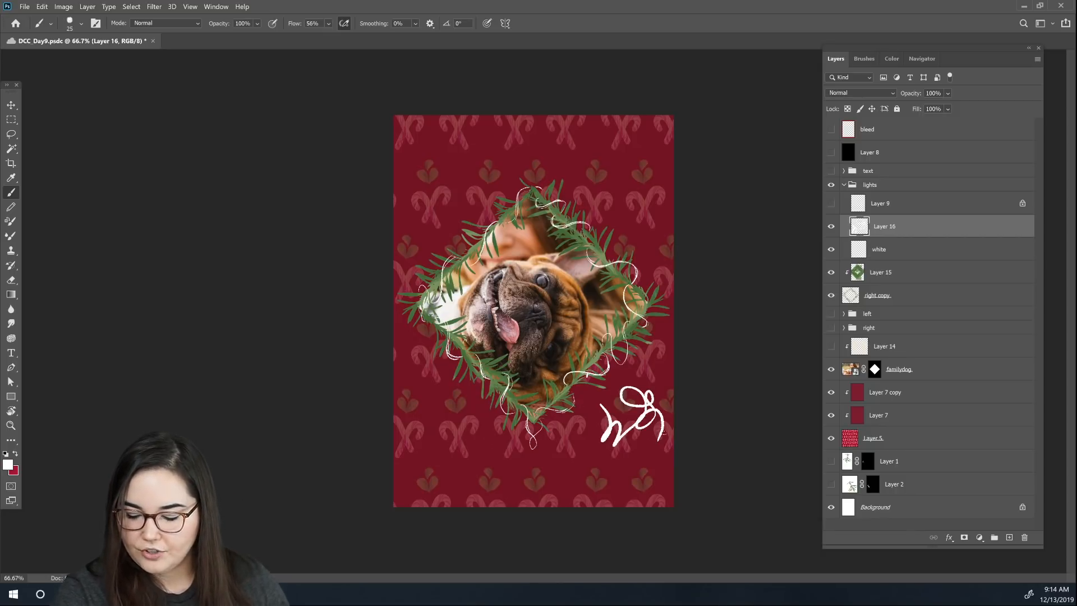
pyautogui.hotkey('ctrl', 'z')
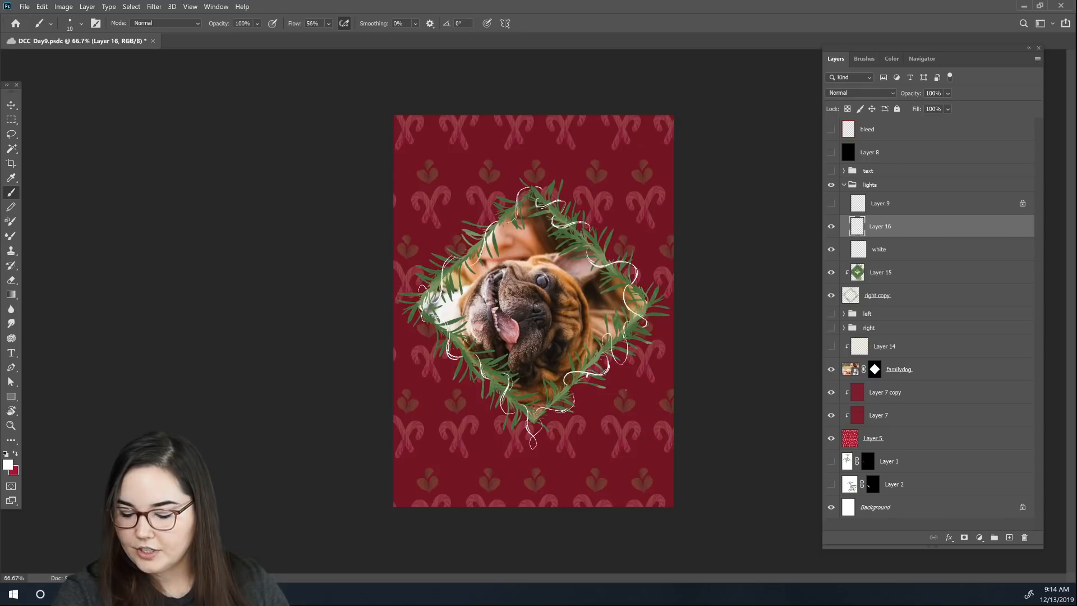
pyautogui.press('[')
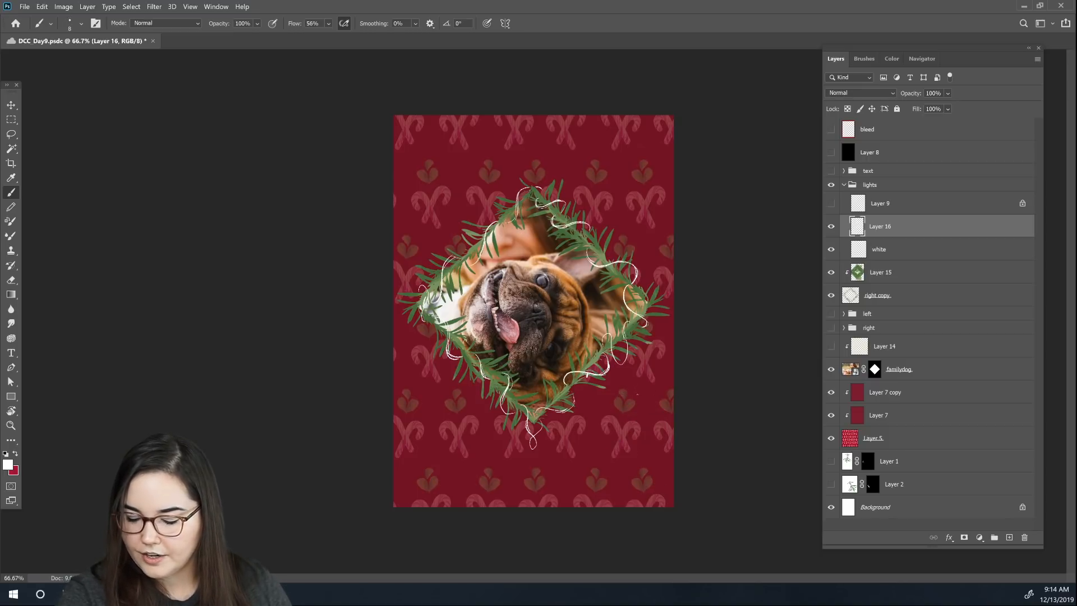
# Step: Try thin, looping white string strokes on the new layer near the lower branches, and undo them
pyautogui.moveTo(637, 395)
pyautogui.mouseDown()
pyautogui.moveTo(620, 425)
pyautogui.moveTo(642, 421)
pyautogui.moveTo(634, 449)
pyautogui.mouseUp()
pyautogui.hotkey('ctrl', 'z')
pyautogui.hotkey('ctrl', 'z')
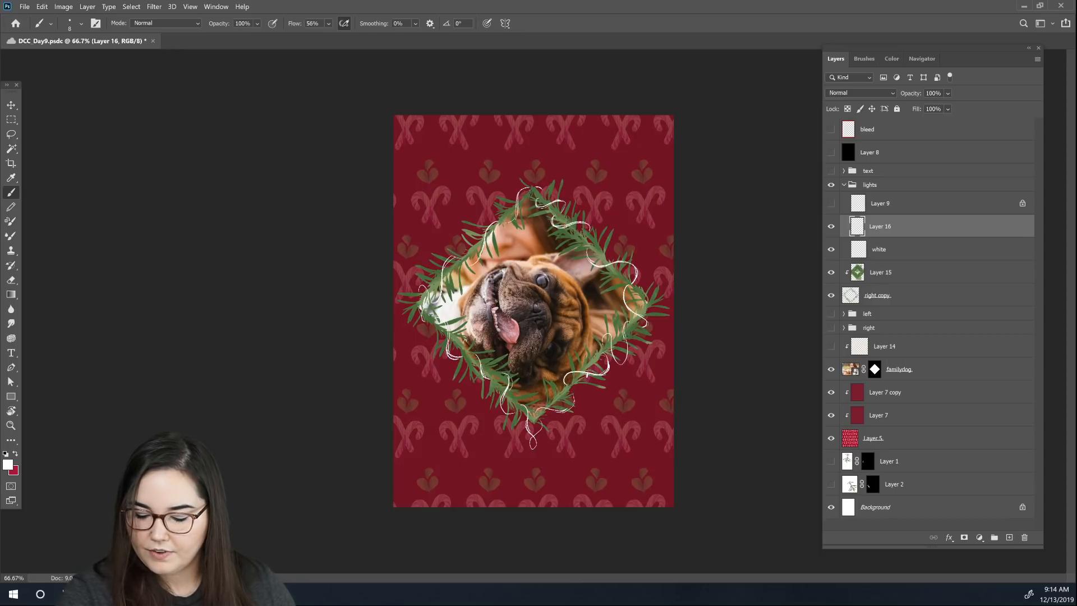
pyautogui.moveTo(598, 348)
pyautogui.mouseDown()
pyautogui.moveTo(594, 368)
pyautogui.moveTo(565, 386)
pyautogui.mouseUp()
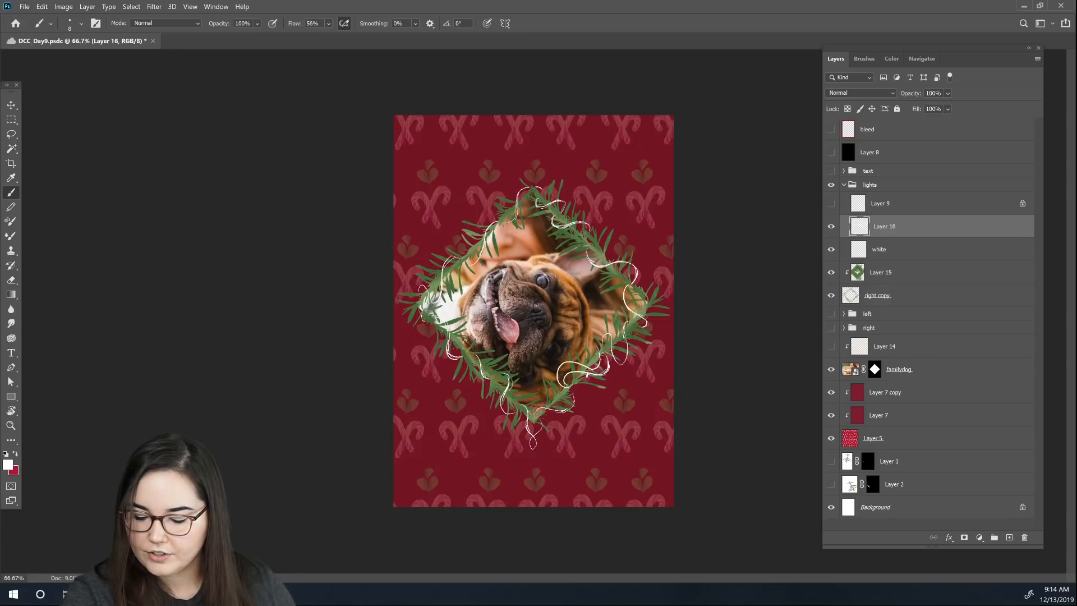
pyautogui.hotkey('ctrl', 'z')
# Step: On the white layer, erase a piece of the string along the lower-right branches and redraw it, alternating between Eraser and Brush
pyautogui.press('e')
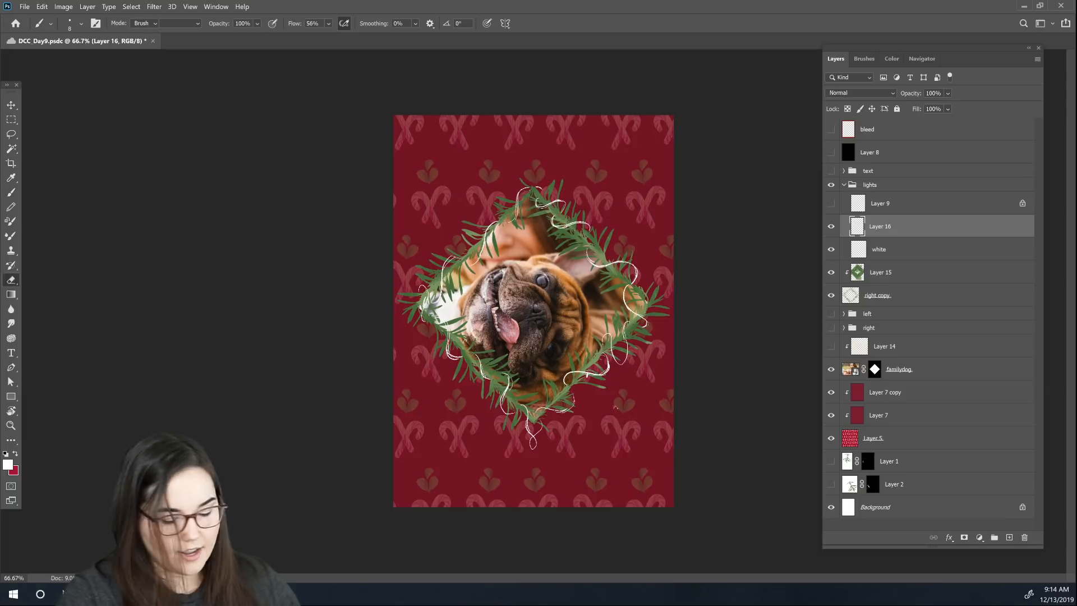
pyautogui.click(891, 252)
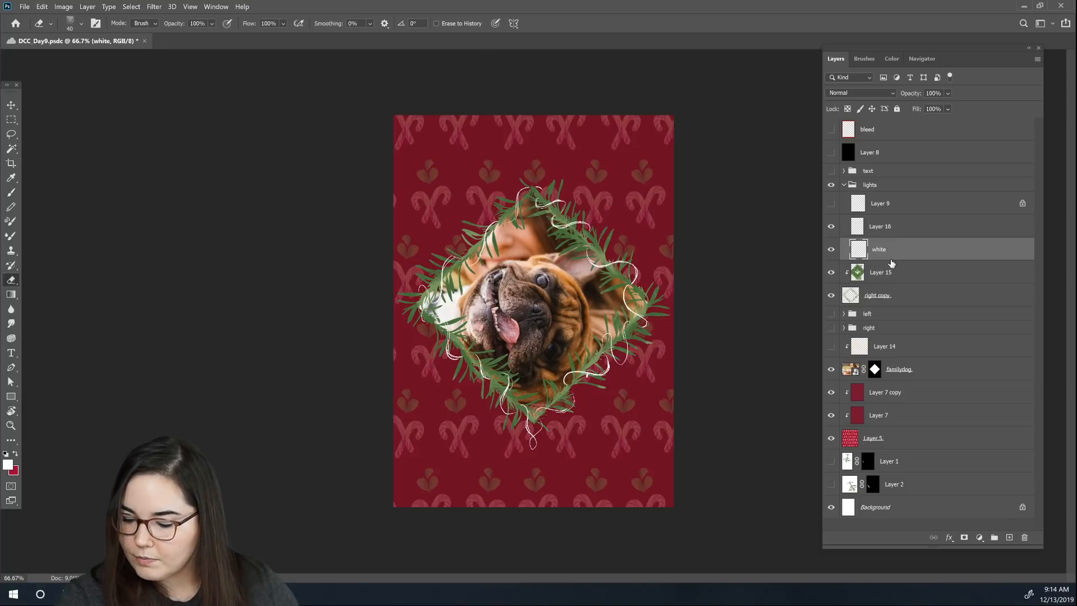
pyautogui.moveTo(576, 373)
pyautogui.mouseDown()
pyautogui.moveTo(561, 377)
pyautogui.moveTo(606, 372)
pyautogui.mouseUp()
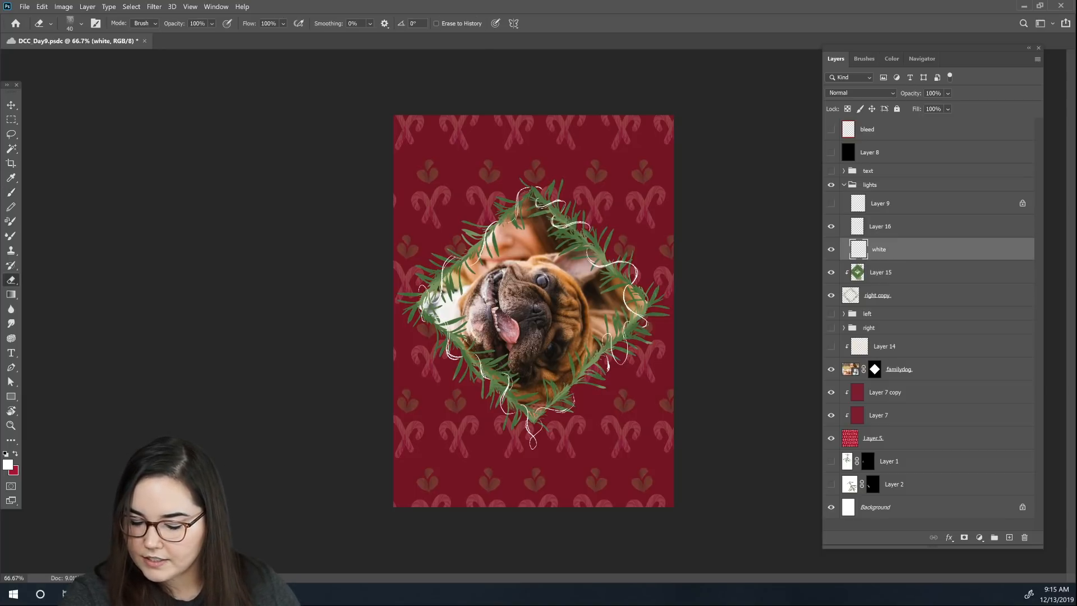
pyautogui.press('b')
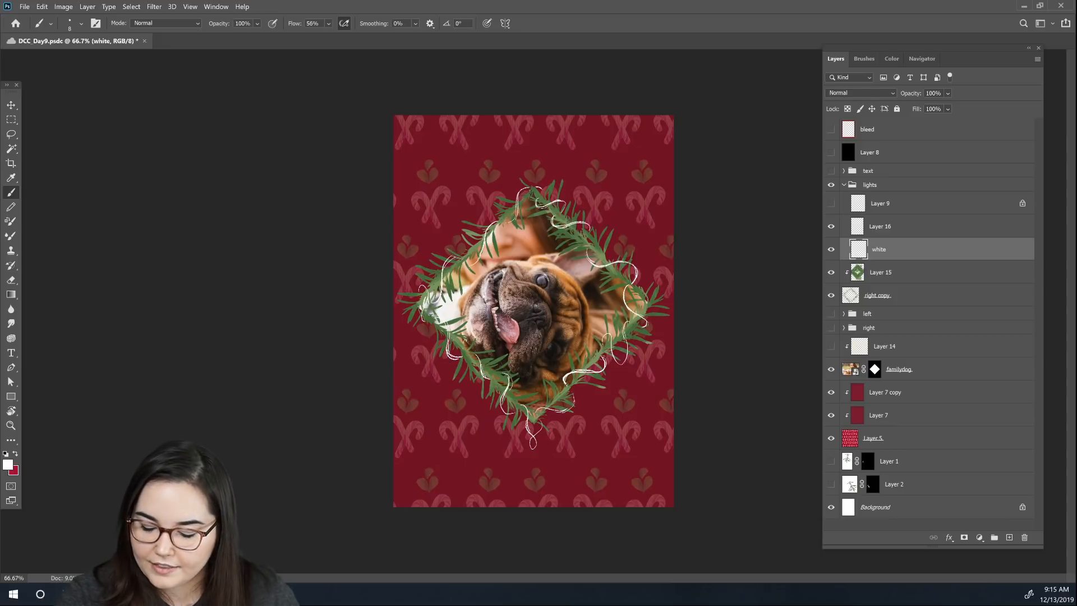
pyautogui.press('e')
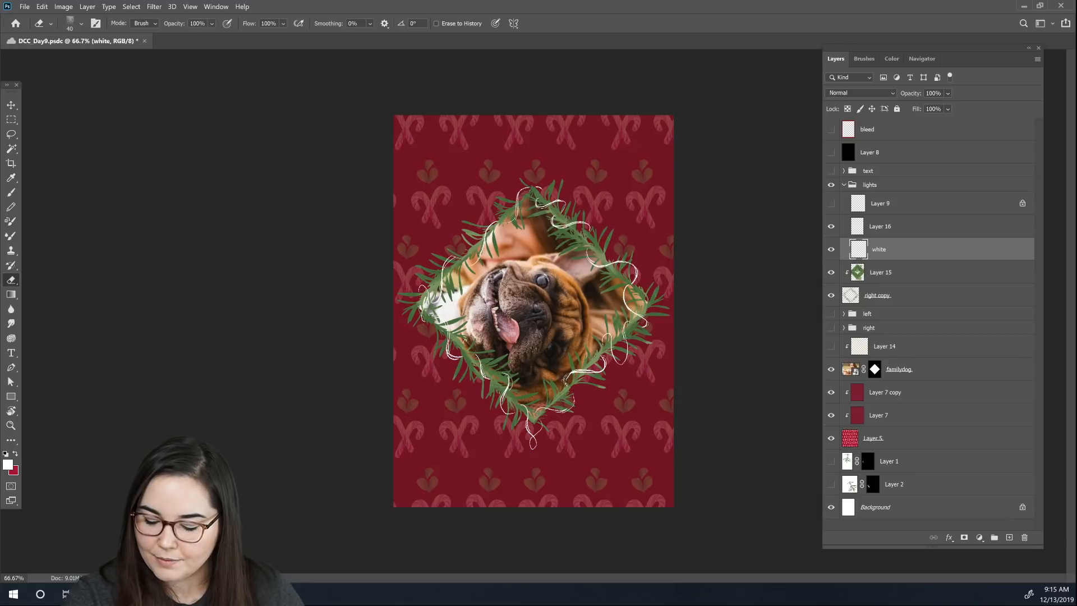
pyautogui.press('b')
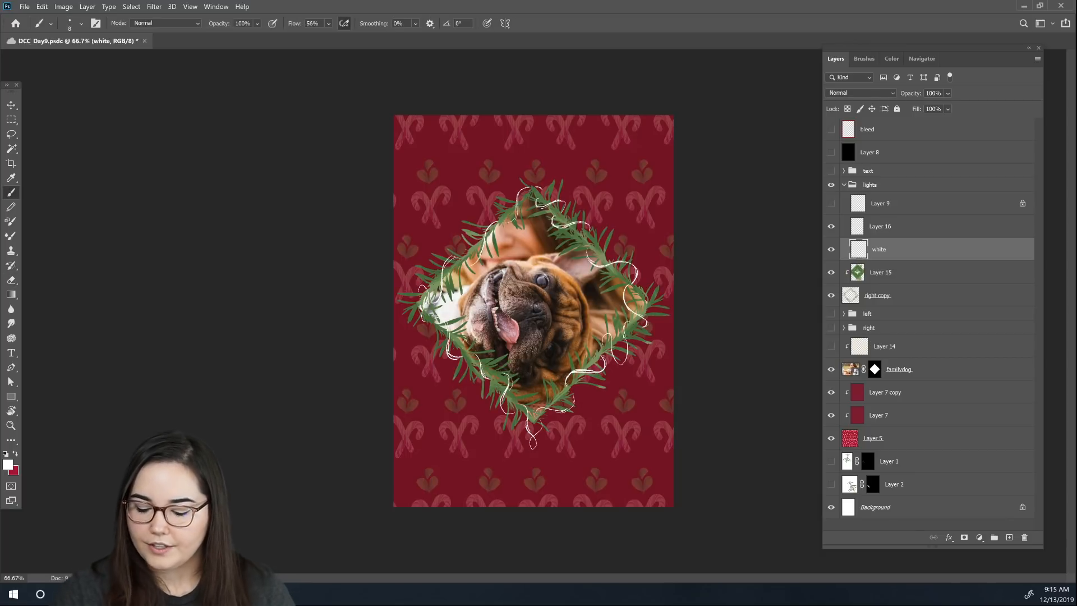
pyautogui.press('e')
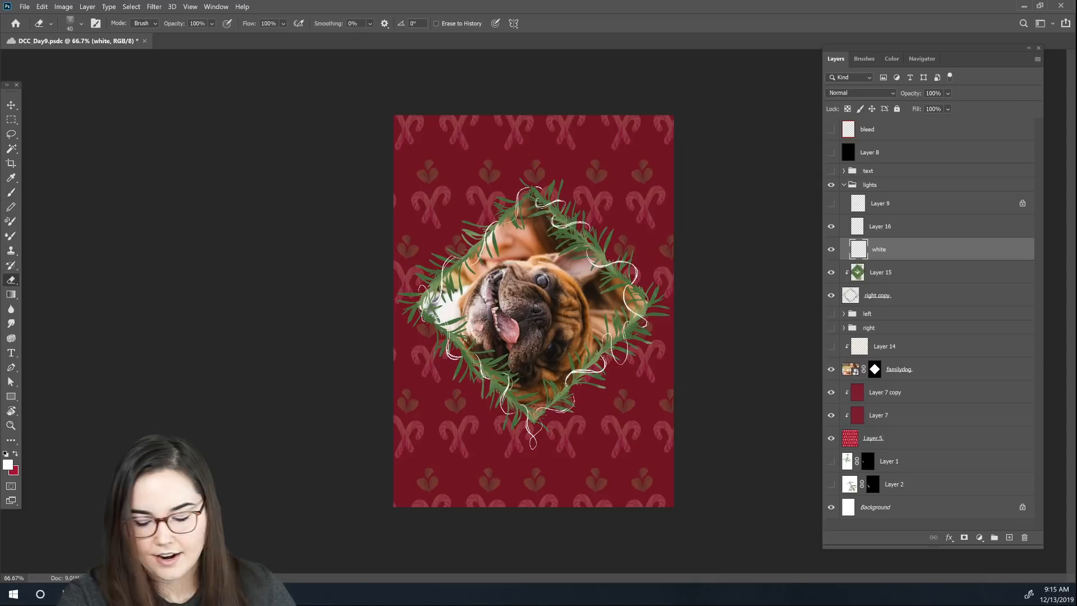
pyautogui.press('b')
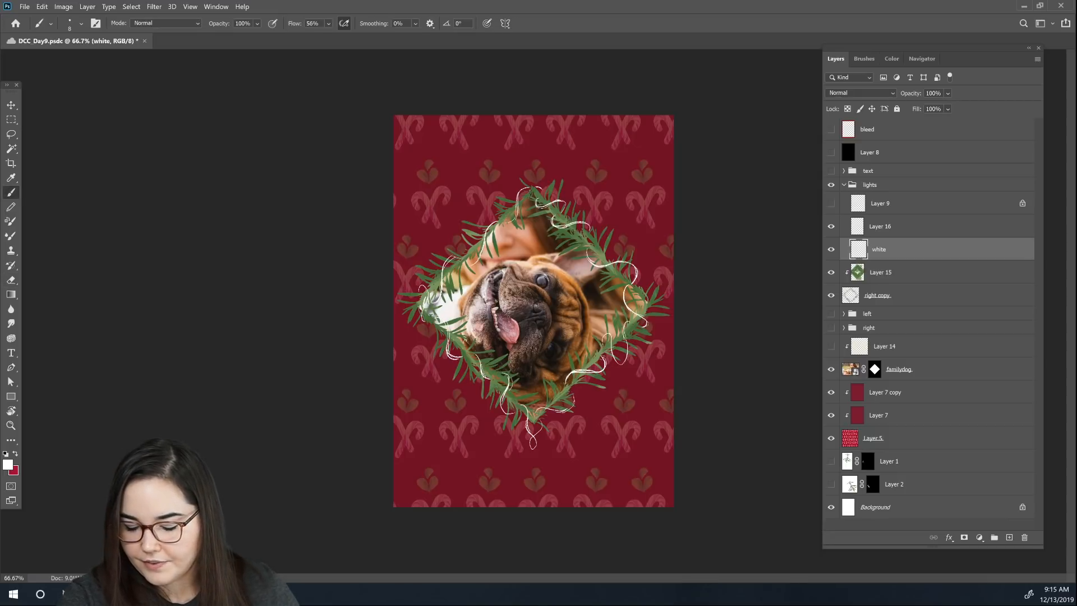
# Step: Examine the white string along the lower branches up close and against the whole card
pyautogui.hotkey('ctrl', '+')
pyautogui.hotkey('ctrl', '+')
pyautogui.hotkey('ctrl', '+')
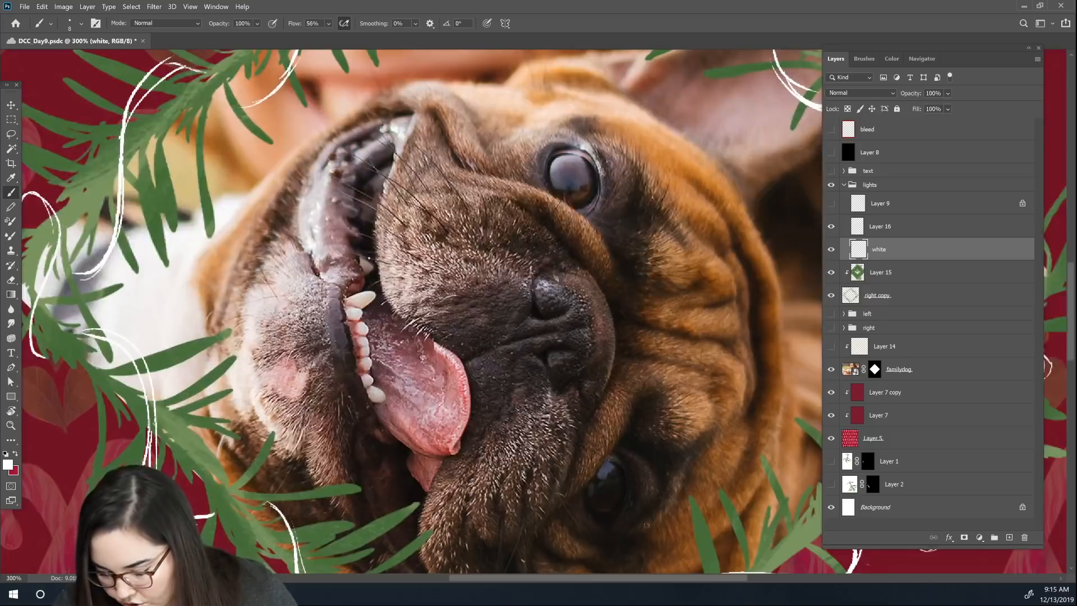
pyautogui.moveTo(635, 410); pyautogui.dragTo(561, 221)
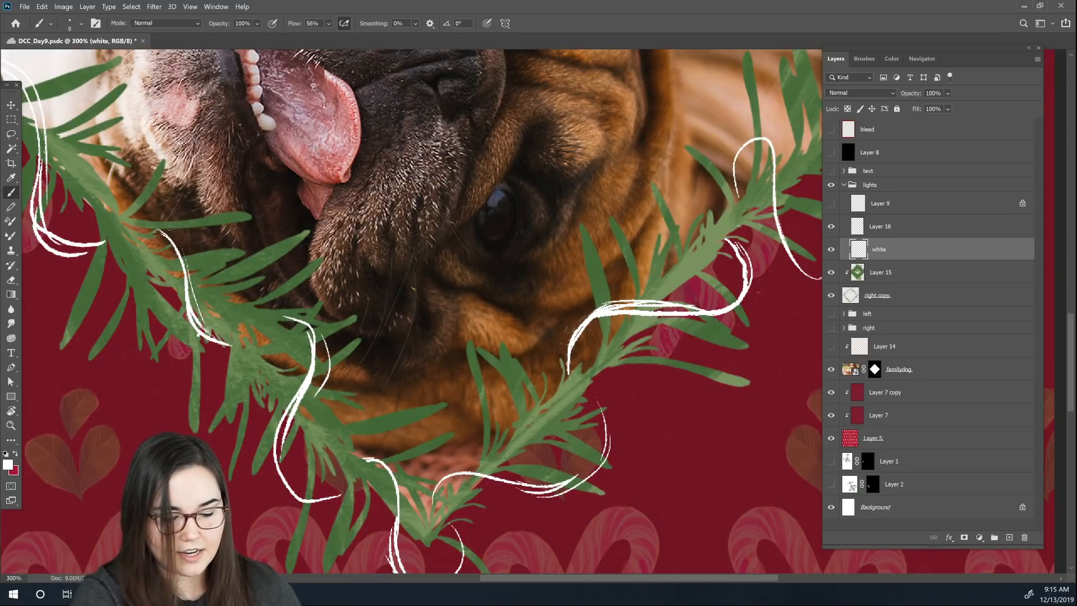
pyautogui.scroll(-5, 169, 227)
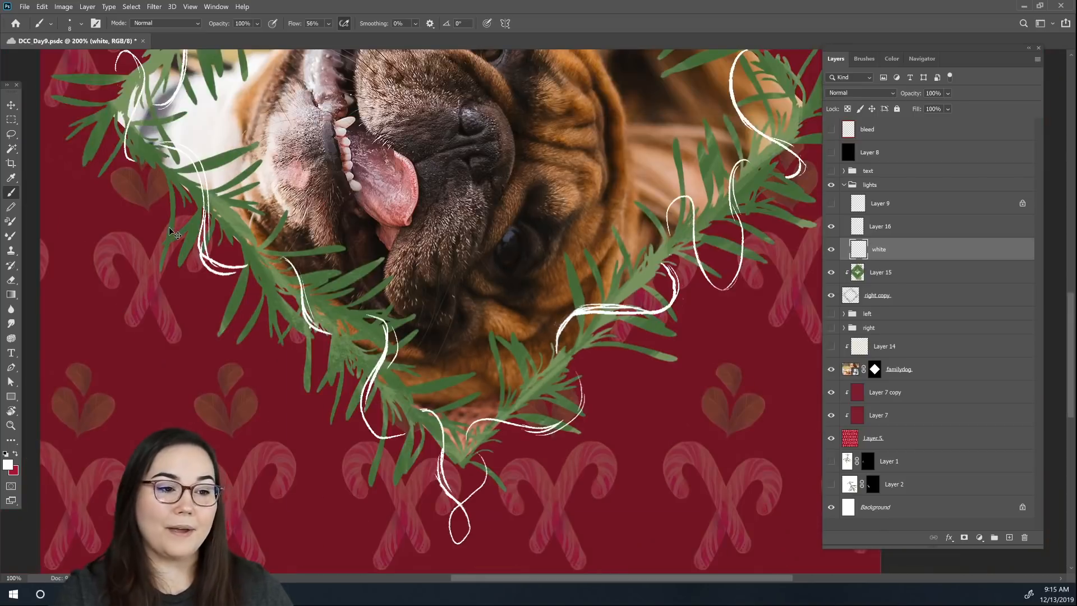
pyautogui.scroll(-1, 170, 227)
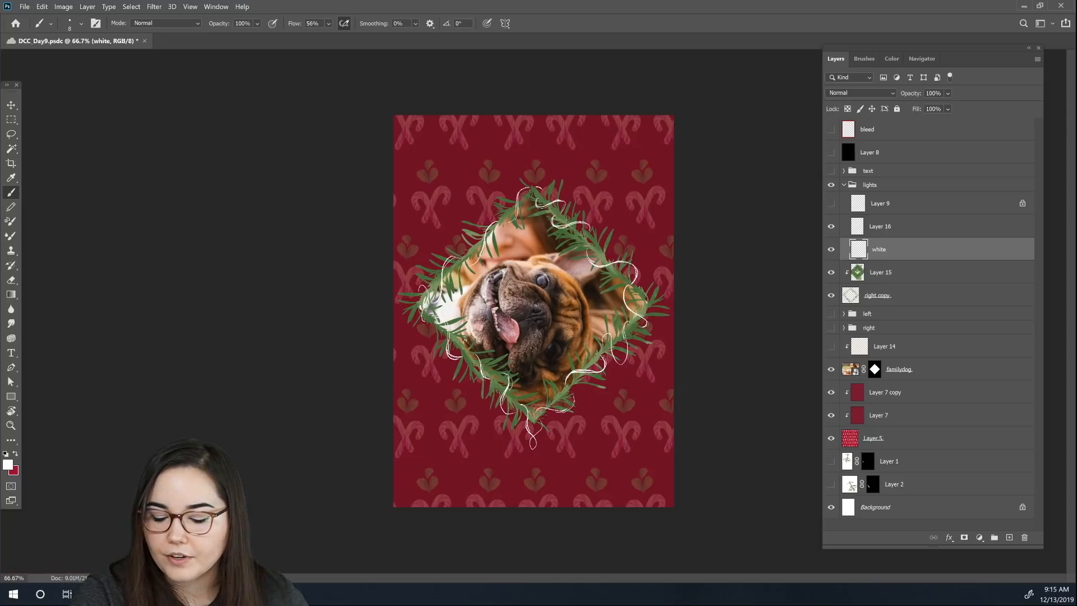
pyautogui.press('e')
pyautogui.press('b')
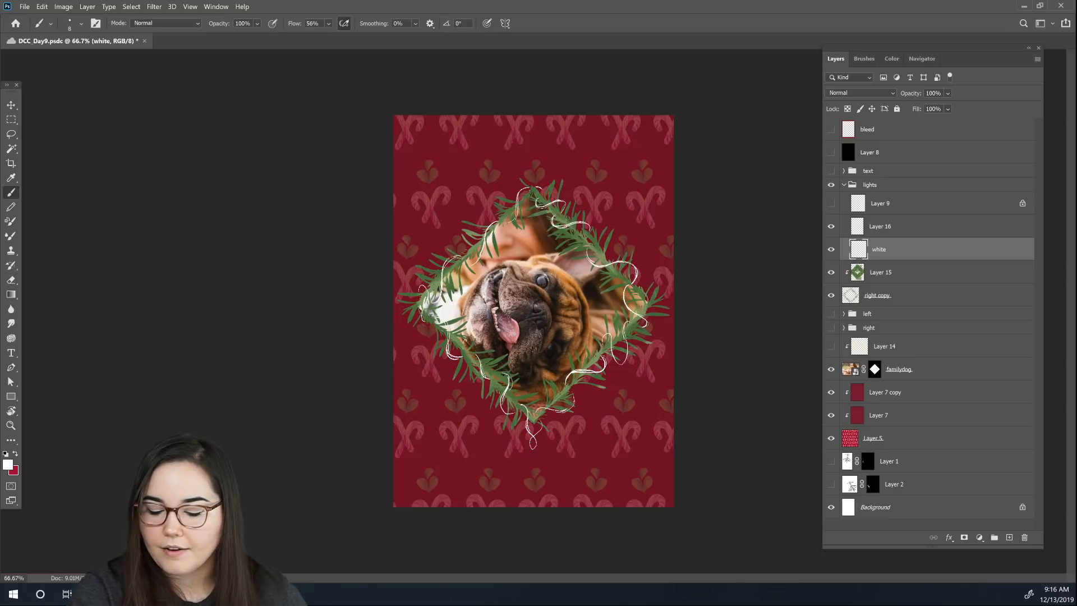
pyautogui.press('e')
pyautogui.press('b')
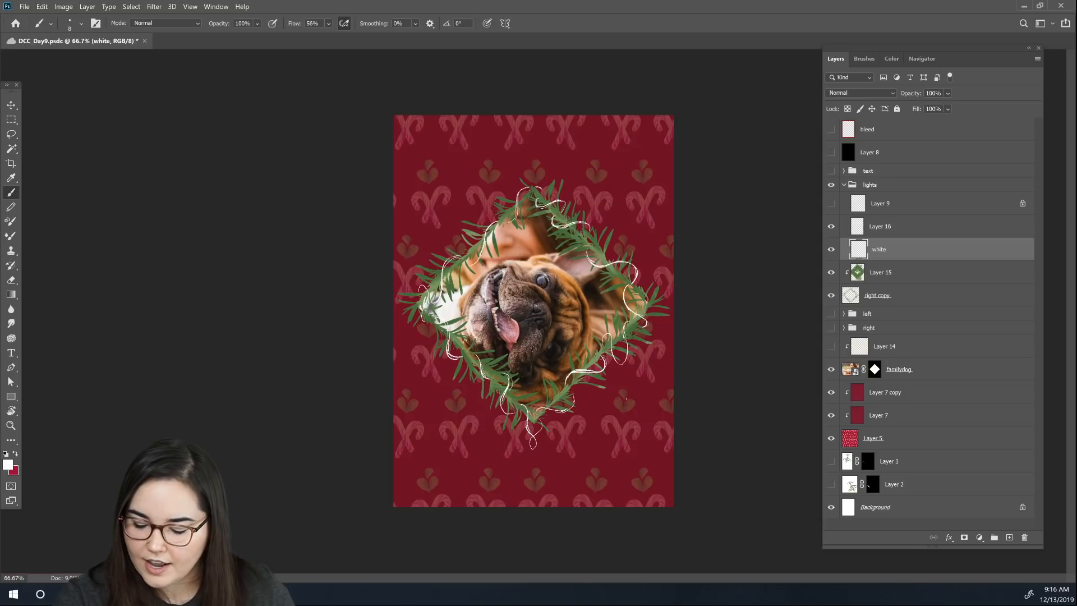
# Step: Try a white scribble on the pattern near the photo's lower-right edge, undo it, and sample an off-white paint color from the artwork
pyautogui.moveTo(627, 398)
pyautogui.mouseDown()
pyautogui.moveTo(623, 434)
pyautogui.moveTo(637, 406)
pyautogui.mouseUp()
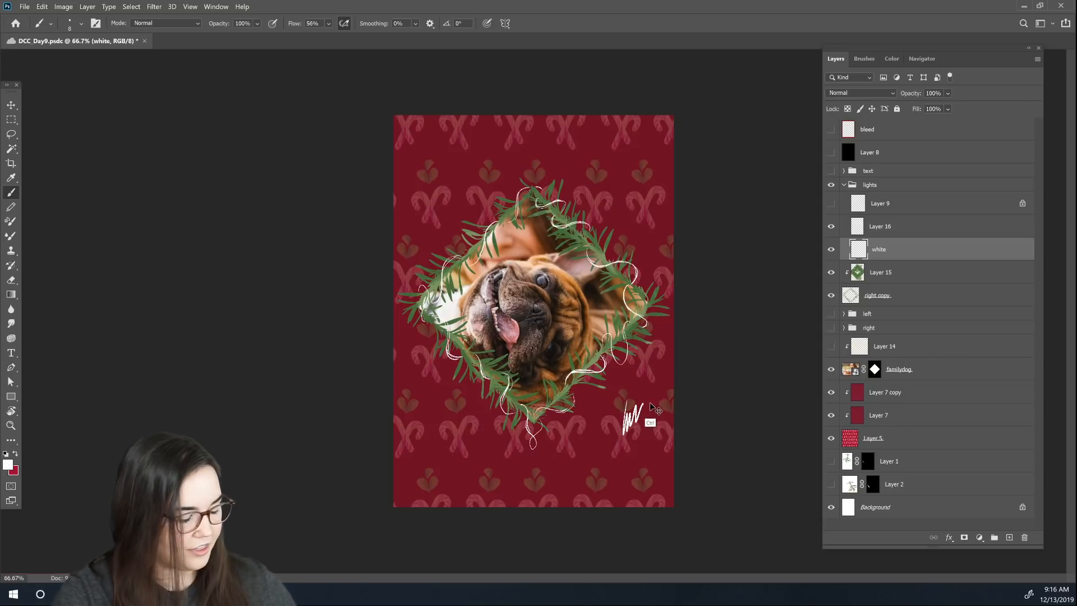
pyautogui.hotkey('ctrl', 'z')
pyautogui.hotkey('ctrl', '+')
pyautogui.hotkey('ctrl', '+')
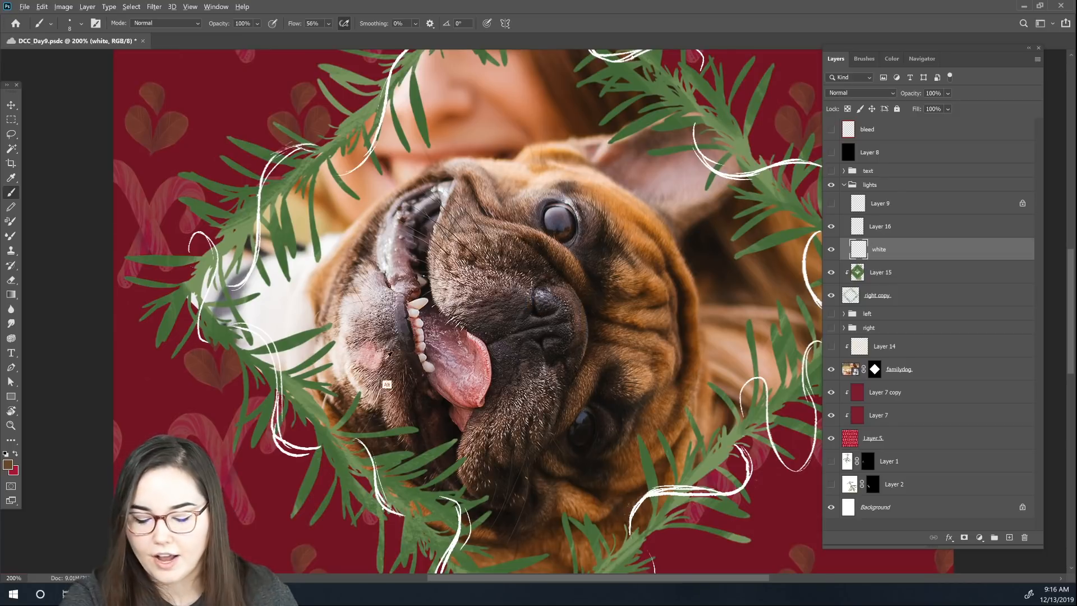
pyautogui.keyDown('alt'); pyautogui.click(296, 329); pyautogui.keyUp('alt')
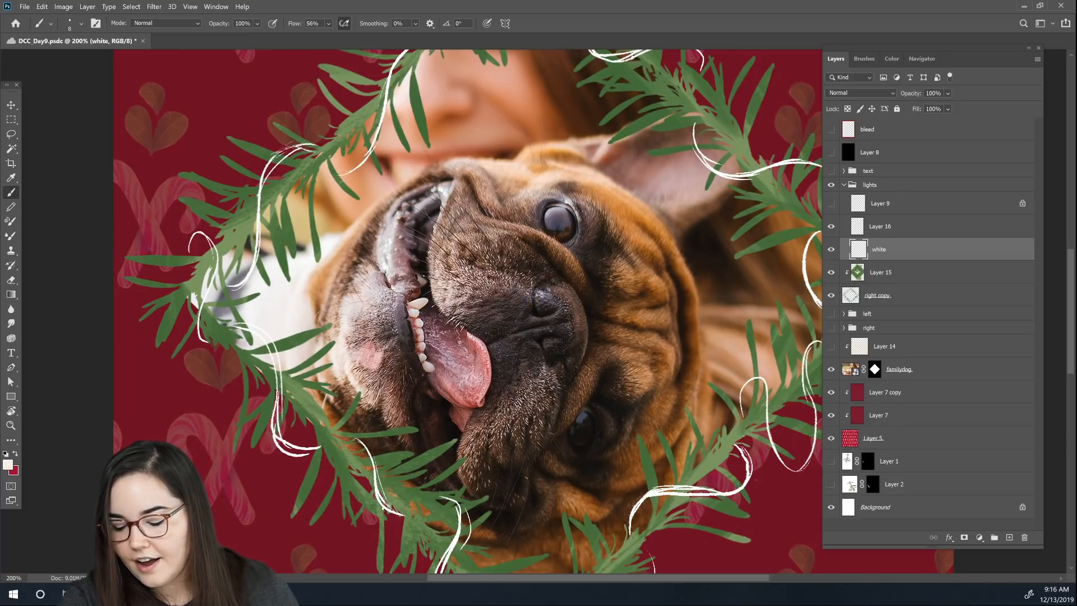
# Step: Try several off-white test strokes over the dog's muzzle with the current thin brush, and undo them
pyautogui.moveTo(538, 305)
pyautogui.mouseDown()
pyautogui.moveTo(578, 328)
pyautogui.moveTo(581, 347)
pyautogui.moveTo(527, 353)
pyautogui.moveTo(565, 351)
pyautogui.moveTo(595, 370)
pyautogui.mouseUp()
pyautogui.hotkey('ctrl', 'z')
pyautogui.hotkey('ctrl', 'z')
pyautogui.hotkey('ctrl', 'z')
pyautogui.moveTo(518, 334)
pyautogui.mouseDown()
pyautogui.moveTo(516, 362)
pyautogui.moveTo(531, 351)
pyautogui.moveTo(562, 366)
pyautogui.moveTo(575, 331)
pyautogui.moveTo(584, 354)
pyautogui.mouseUp()
pyautogui.hotkey('ctrl', 'z')
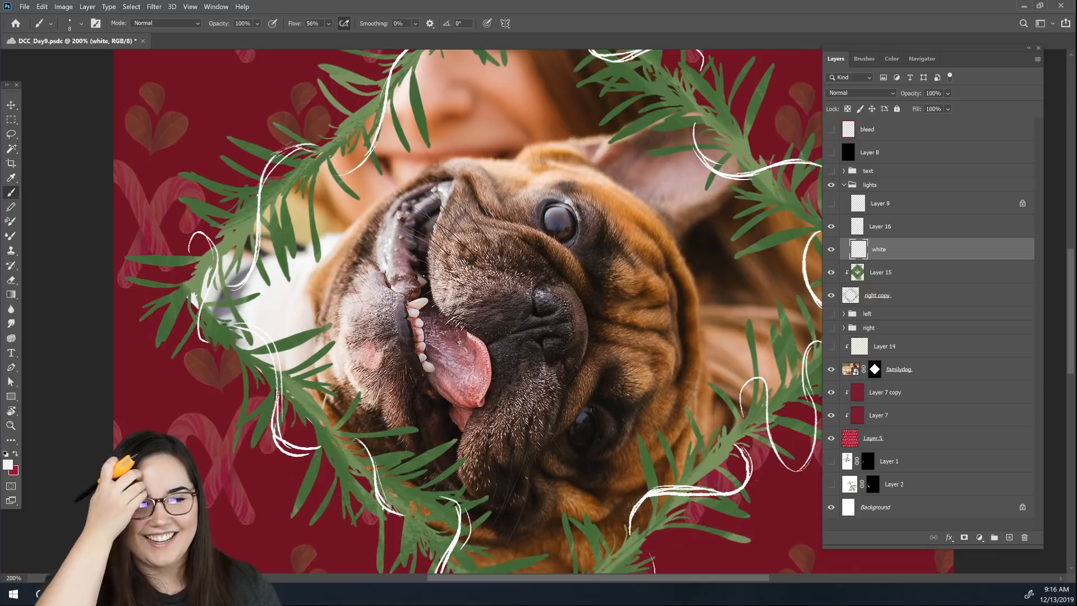
pyautogui.moveTo(517, 358)
pyautogui.mouseDown()
pyautogui.moveTo(534, 336)
pyautogui.moveTo(563, 340)
pyautogui.mouseUp()
pyautogui.hotkey('ctrl', 'z')
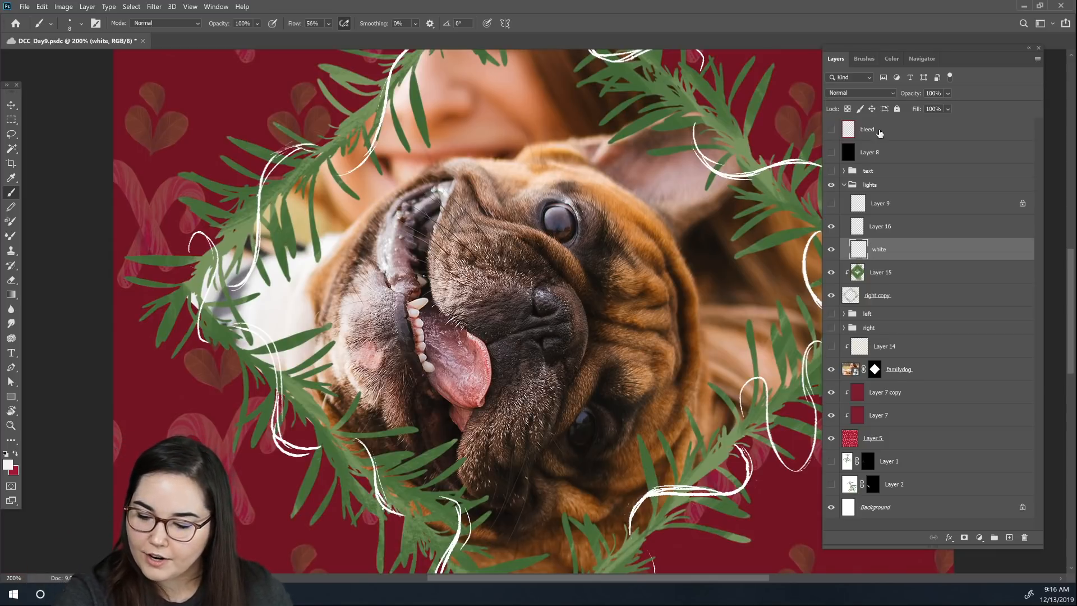
# Step: Demonstrate the Kyle's Paintbox - Bristle Bomb brush at 90 px with light, curved and heavy strokes over the dog's face
pyautogui.click(865, 58)
pyautogui.click(961, 290)
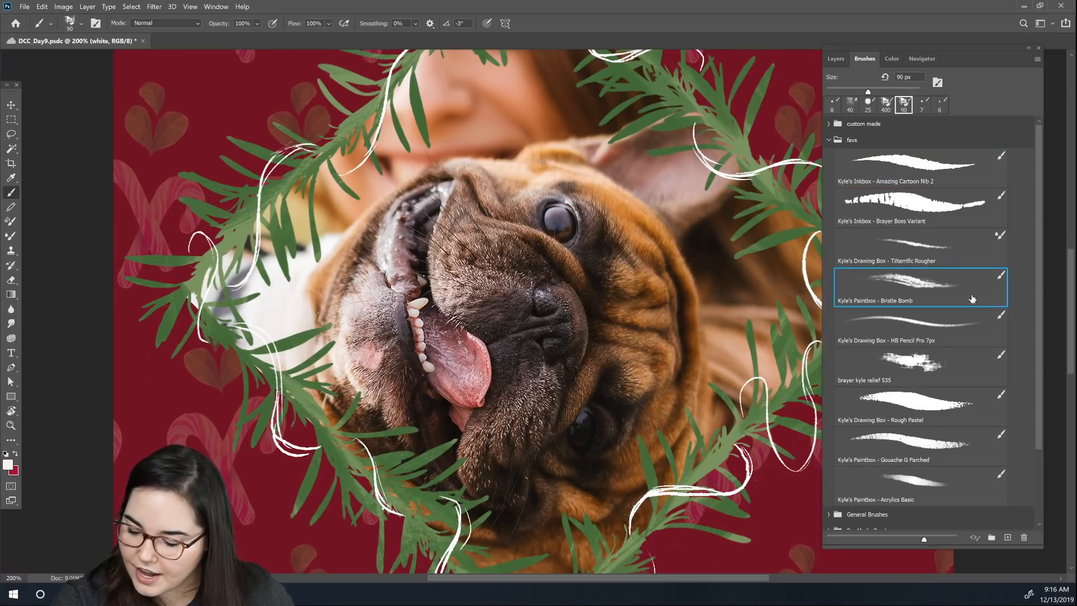
pyautogui.moveTo(519, 275)
pyautogui.mouseDown()
pyautogui.moveTo(505, 368)
pyautogui.moveTo(535, 314)
pyautogui.moveTo(558, 359)
pyautogui.moveTo(578, 370)
pyautogui.moveTo(588, 348)
pyautogui.mouseUp()
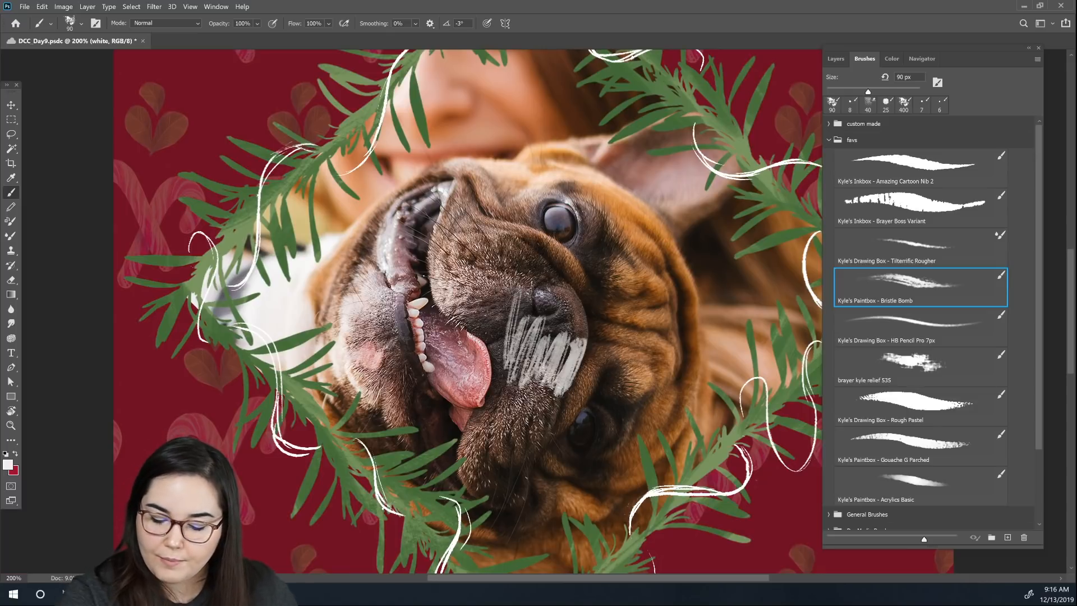
pyautogui.moveTo(482, 307)
pyautogui.mouseDown()
pyautogui.moveTo(571, 283)
pyautogui.moveTo(595, 359)
pyautogui.mouseUp()
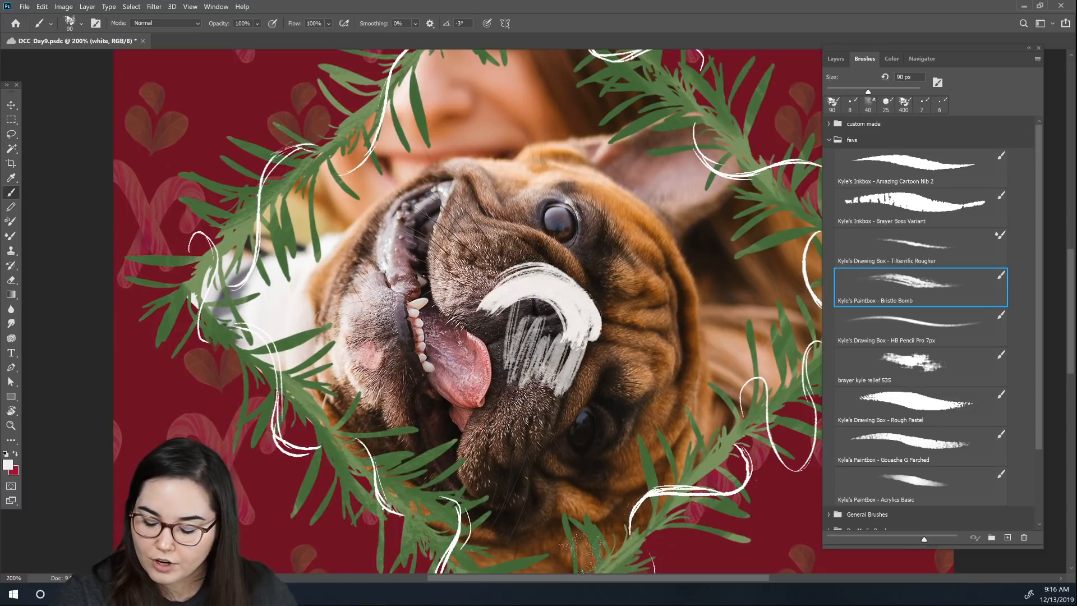
pyautogui.moveTo(510, 342)
pyautogui.mouseDown()
pyautogui.moveTo(514, 328)
pyautogui.moveTo(492, 336)
pyautogui.mouseUp()
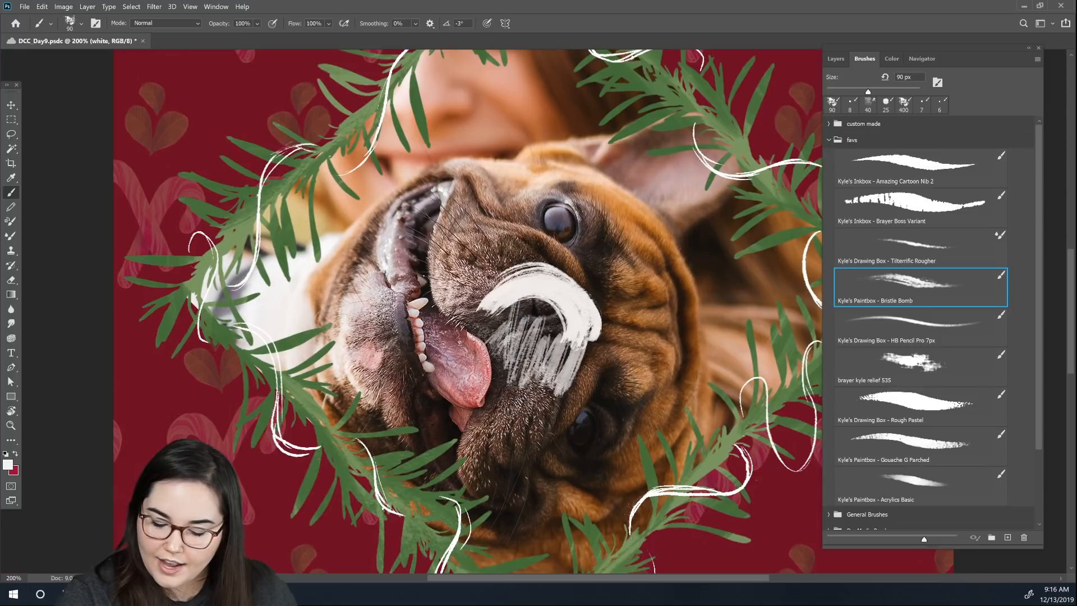
pyautogui.moveTo(537, 420)
pyautogui.mouseDown()
pyautogui.moveTo(555, 437)
pyautogui.moveTo(602, 418)
pyautogui.moveTo(631, 448)
pyautogui.moveTo(658, 438)
pyautogui.mouseUp()
pyautogui.moveTo(613, 361); pyautogui.dragTo(721, 233)
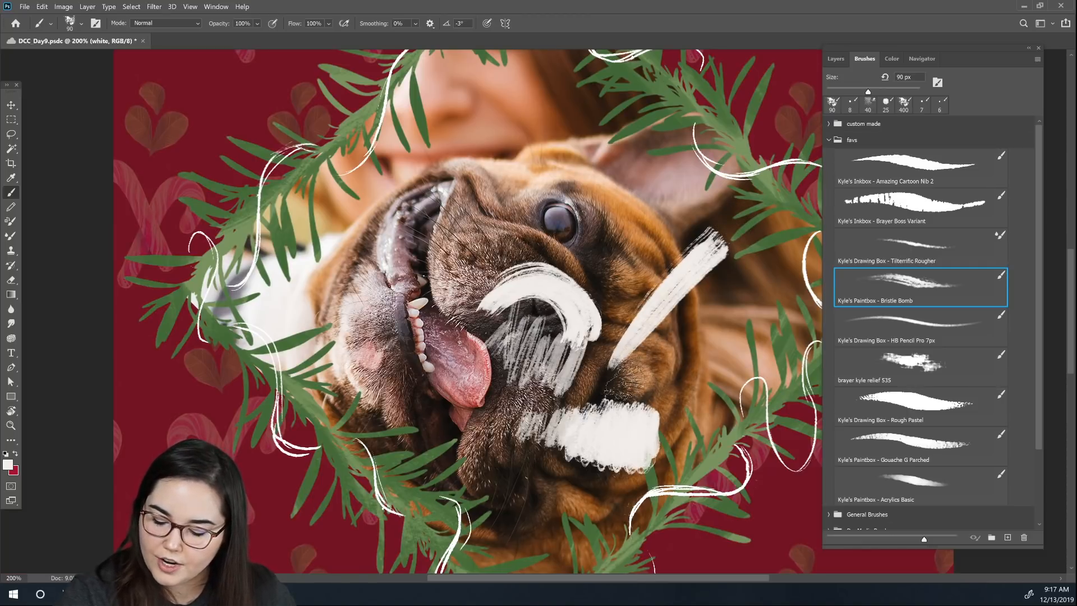
pyautogui.moveTo(617, 386); pyautogui.dragTo(759, 276)
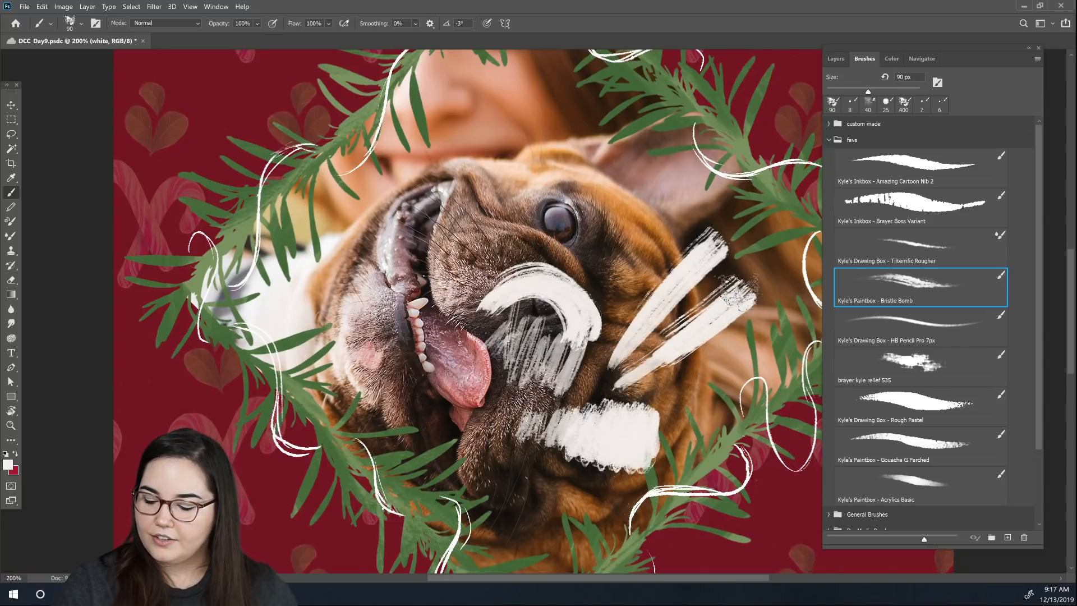
pyautogui.click(961, 288)
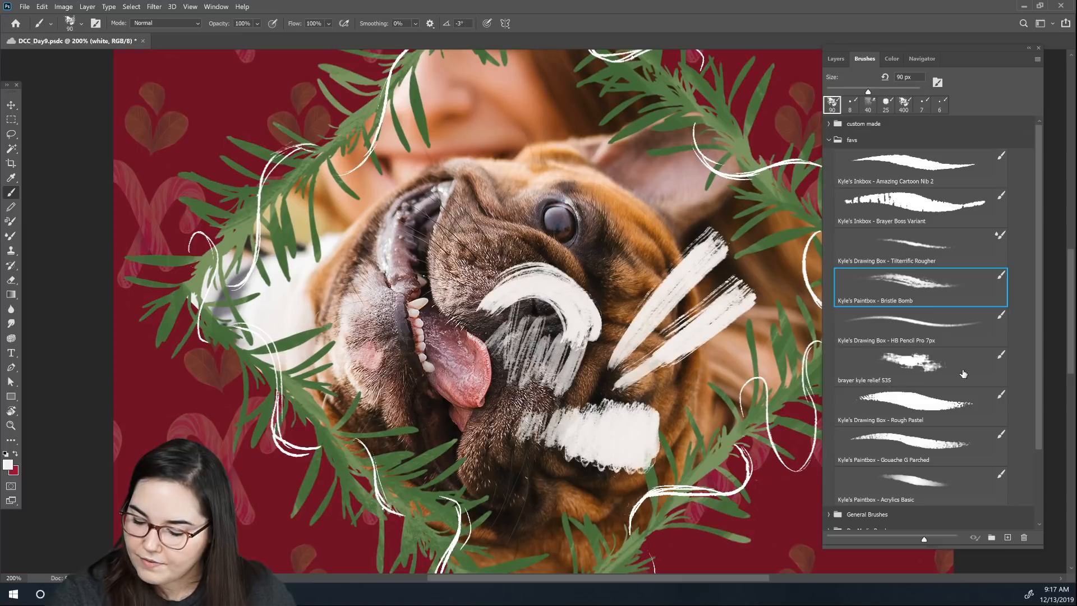
# Step: Demonstrate the Kyle's Inkbox - Amazing Cartoon Nib 2 brush at 25 px with a solid blob beside the dog's upper eye
pyautogui.click(934, 332)
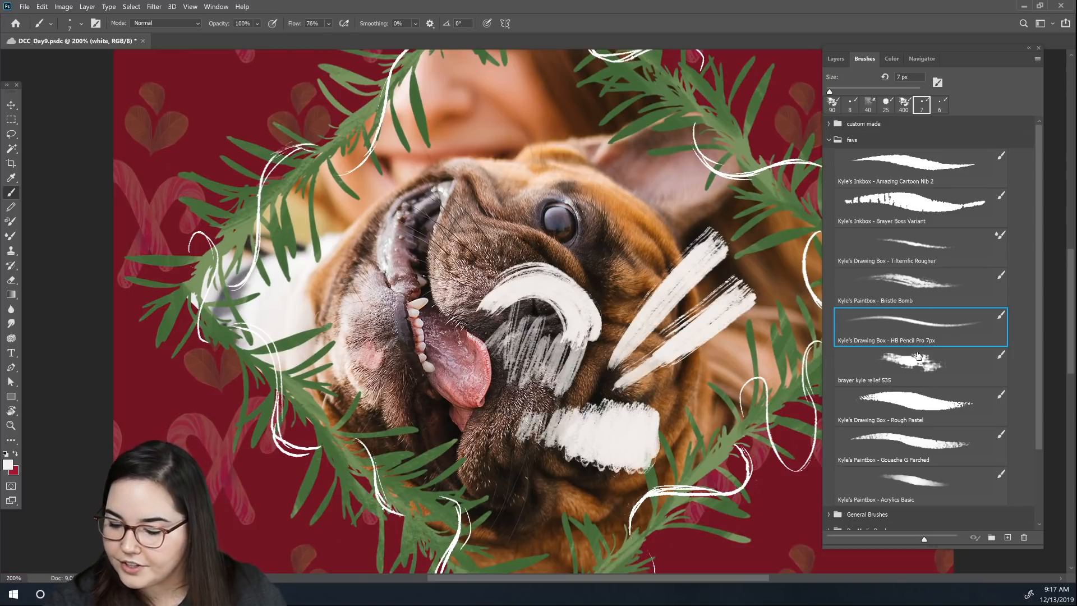
pyautogui.click(935, 166)
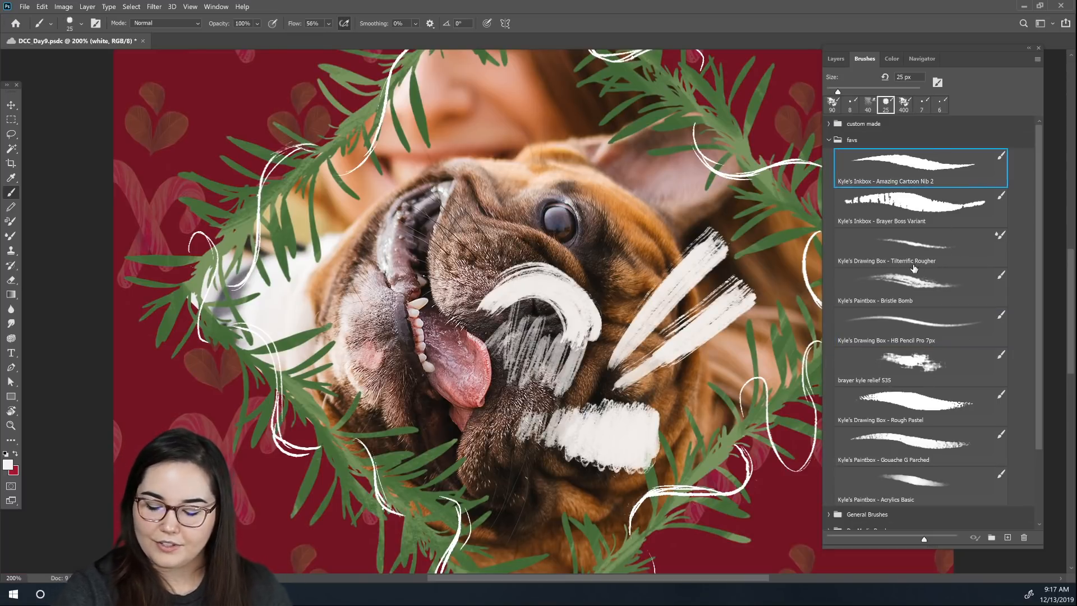
pyautogui.click(601, 281)
pyautogui.moveTo(602, 275); pyautogui.dragTo(652, 224)
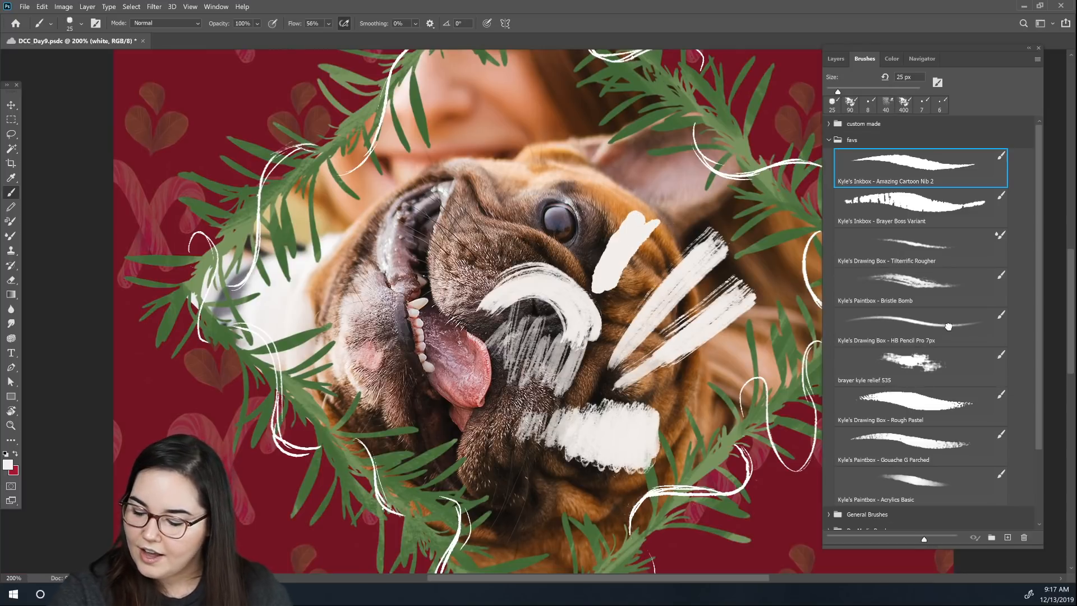
# Step: Demonstrate the Kyle's Drawing Box - HB Pencil Pro 7px brush with thin lines, scribbles, and circle and square outlines around the dog's eyes
pyautogui.click(961, 333)
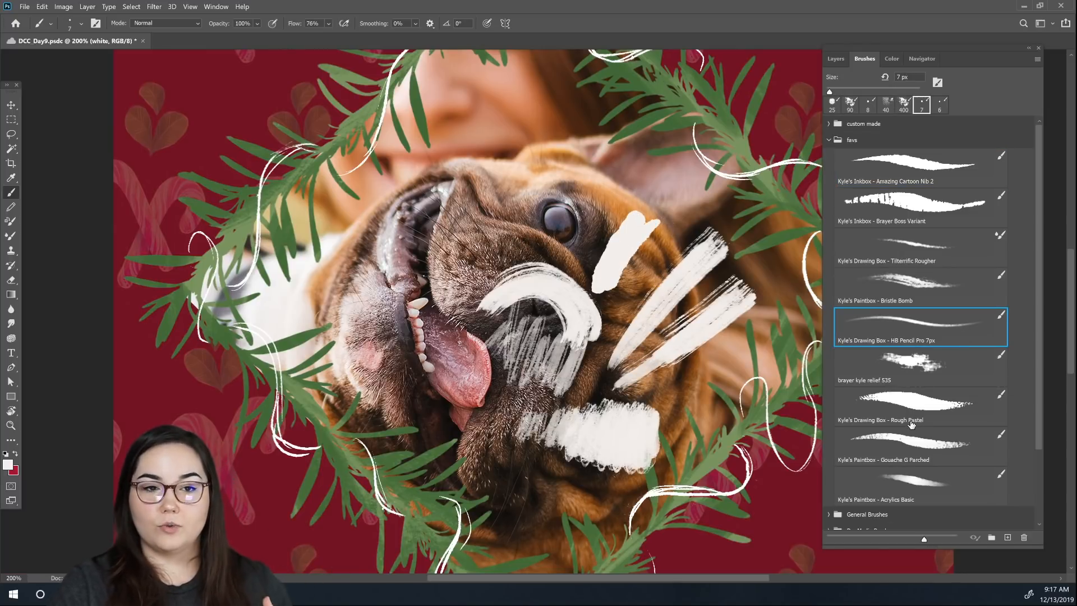
pyautogui.click(913, 422)
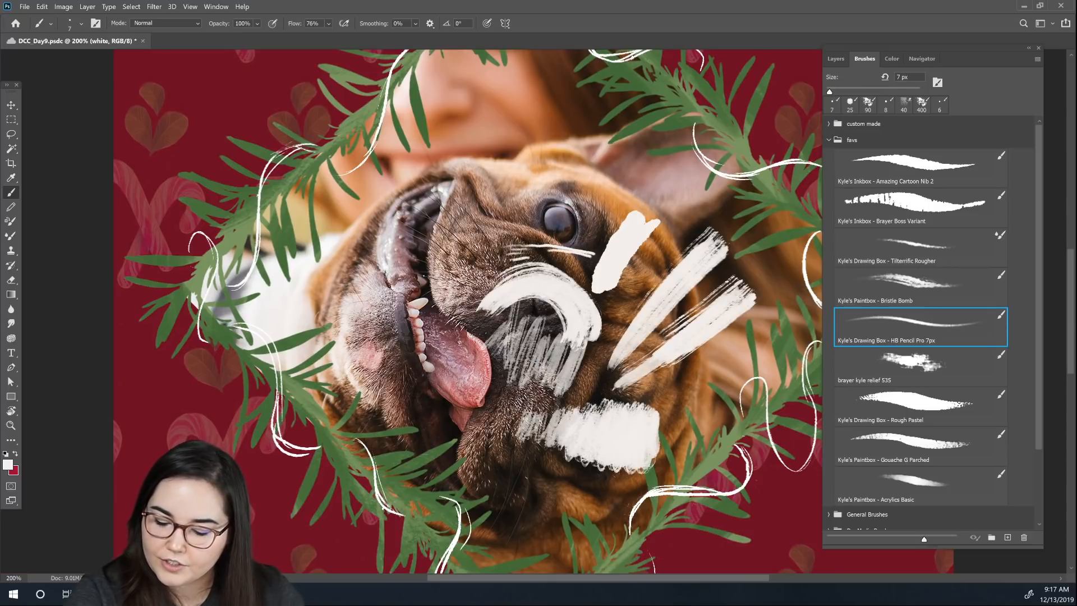
pyautogui.moveTo(591, 242)
pyautogui.mouseDown()
pyautogui.moveTo(605, 223)
pyautogui.moveTo(599, 211)
pyautogui.moveTo(624, 189)
pyautogui.mouseUp()
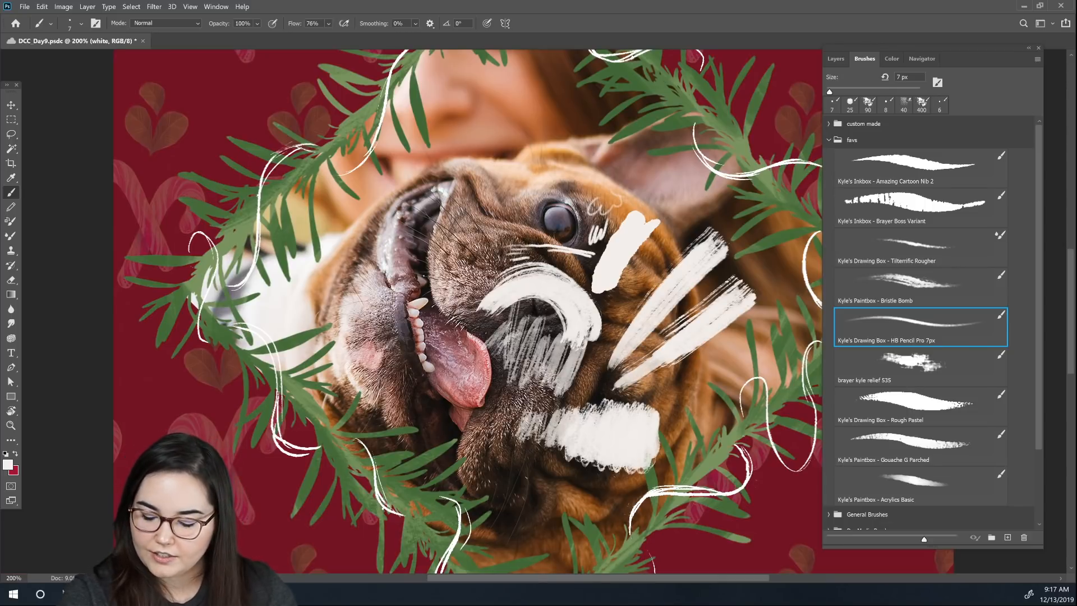
pyautogui.moveTo(592, 368)
pyautogui.mouseDown()
pyautogui.moveTo(603, 395)
pyautogui.moveTo(605, 363)
pyautogui.moveTo(593, 397)
pyautogui.mouseUp()
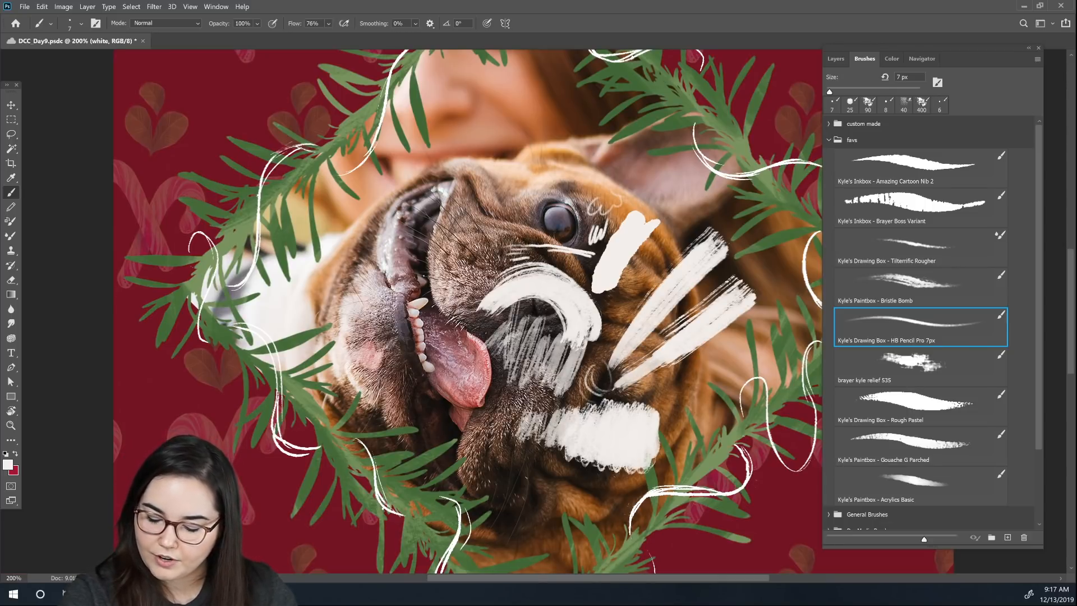
pyautogui.moveTo(507, 473); pyautogui.dragTo(527, 508)
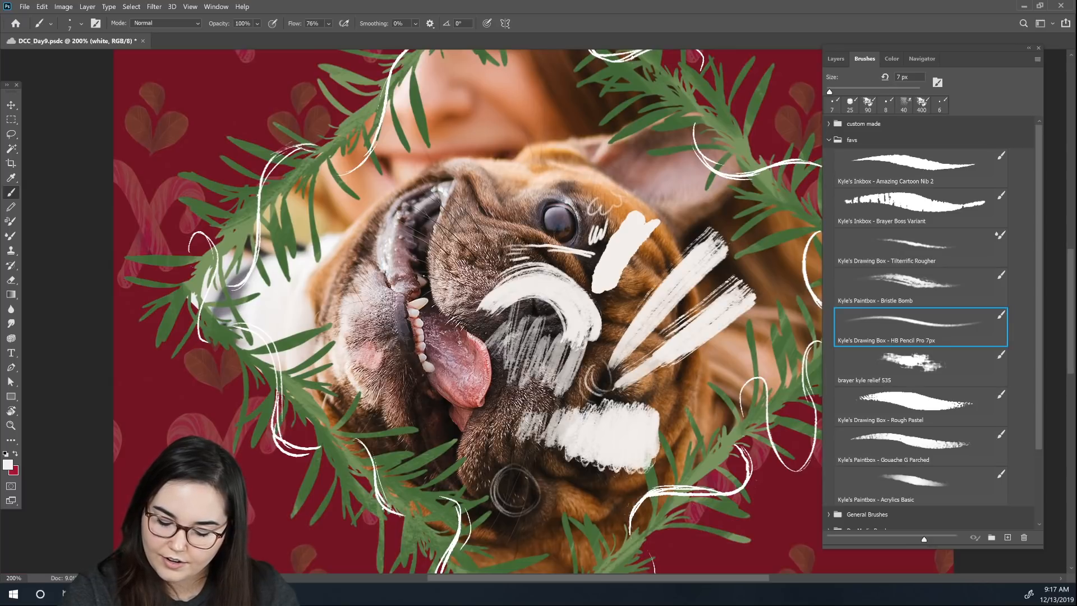
pyautogui.moveTo(508, 467)
pyautogui.mouseDown()
pyautogui.moveTo(521, 513)
pyautogui.moveTo(508, 479)
pyautogui.moveTo(530, 460)
pyautogui.mouseUp()
pyautogui.moveTo(538, 503); pyautogui.dragTo(507, 516)
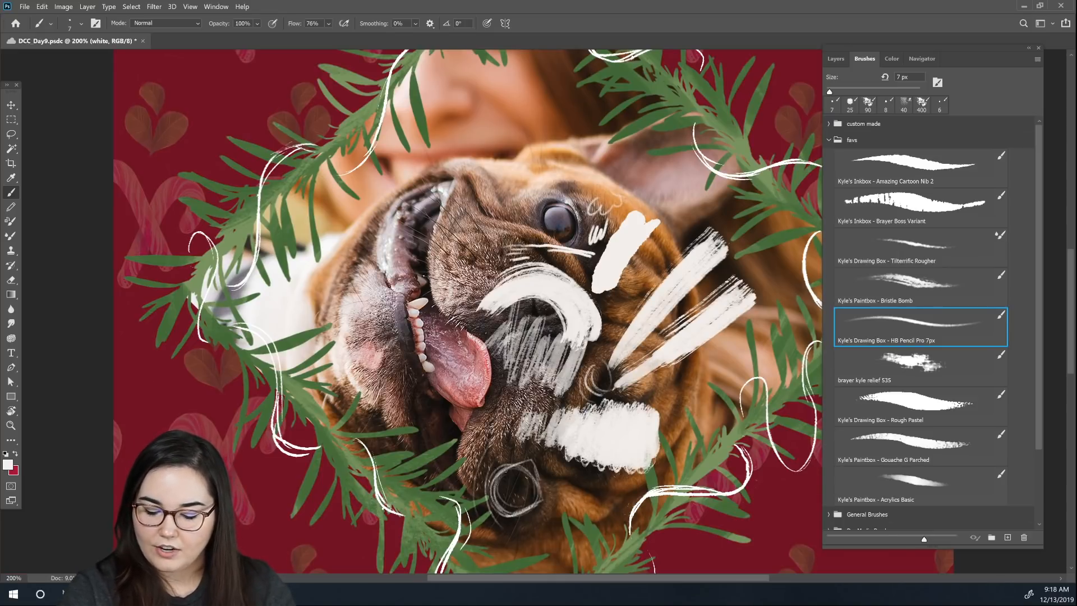
pyautogui.moveTo(487, 472)
pyautogui.mouseDown()
pyautogui.moveTo(536, 455)
pyautogui.moveTo(550, 502)
pyautogui.mouseUp()
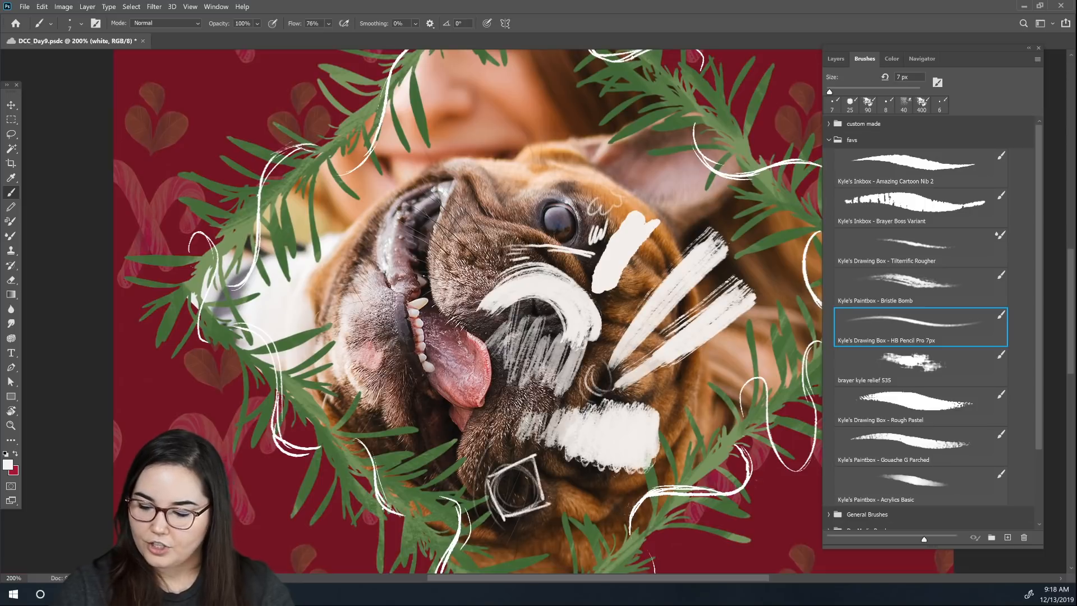
# Step: Lasso the brush test marks over the dog on the white layer and delete them
pyautogui.press('l')
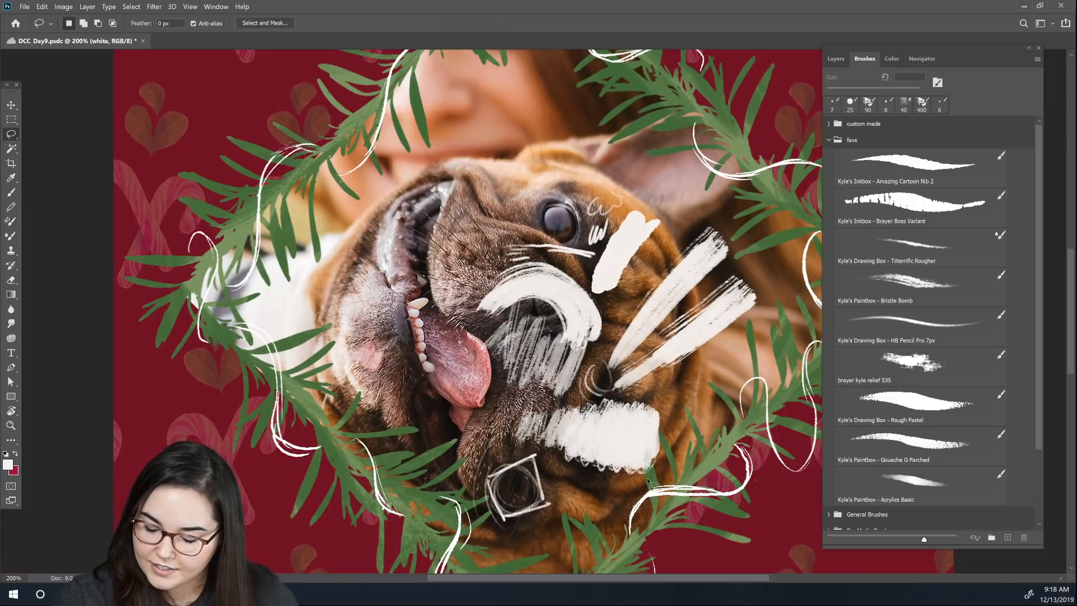
pyautogui.moveTo(600, 512)
pyautogui.mouseDown()
pyautogui.moveTo(680, 464)
pyautogui.moveTo(770, 297)
pyautogui.moveTo(684, 188)
pyautogui.moveTo(583, 153)
pyautogui.moveTo(425, 237)
pyautogui.moveTo(421, 371)
pyautogui.moveTo(460, 481)
pyautogui.moveTo(487, 524)
pyautogui.moveTo(550, 531)
pyautogui.mouseUp()
pyautogui.press('Delete')
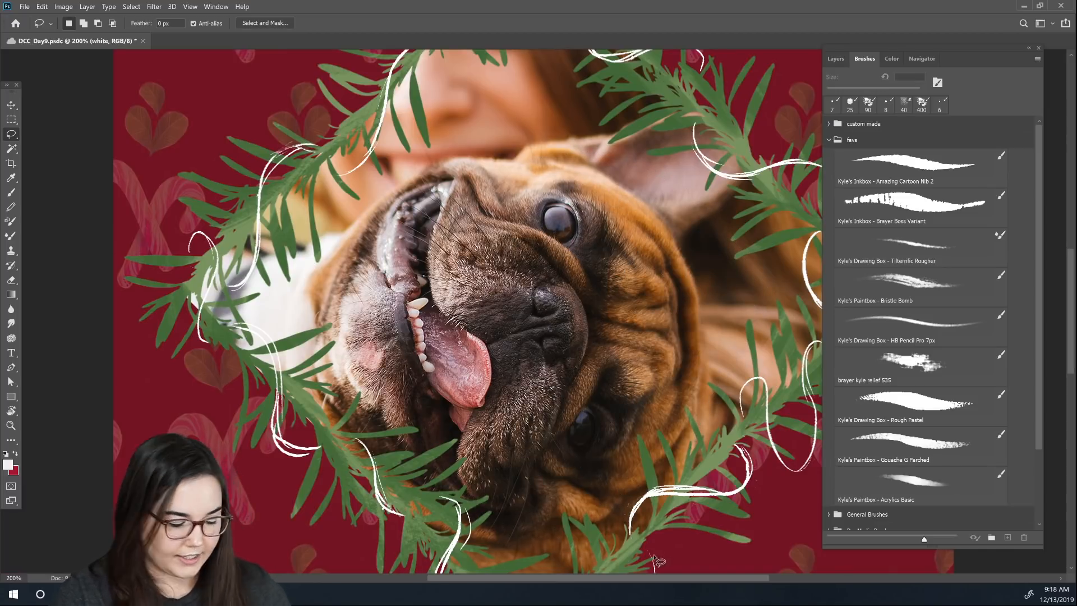
# Step: Show and select Layer 9 with the yellow lights, and choose the Kyle's Paintbox - Bristle Bomb brush at 90 px
pyautogui.hotkey('ctrl', '-')
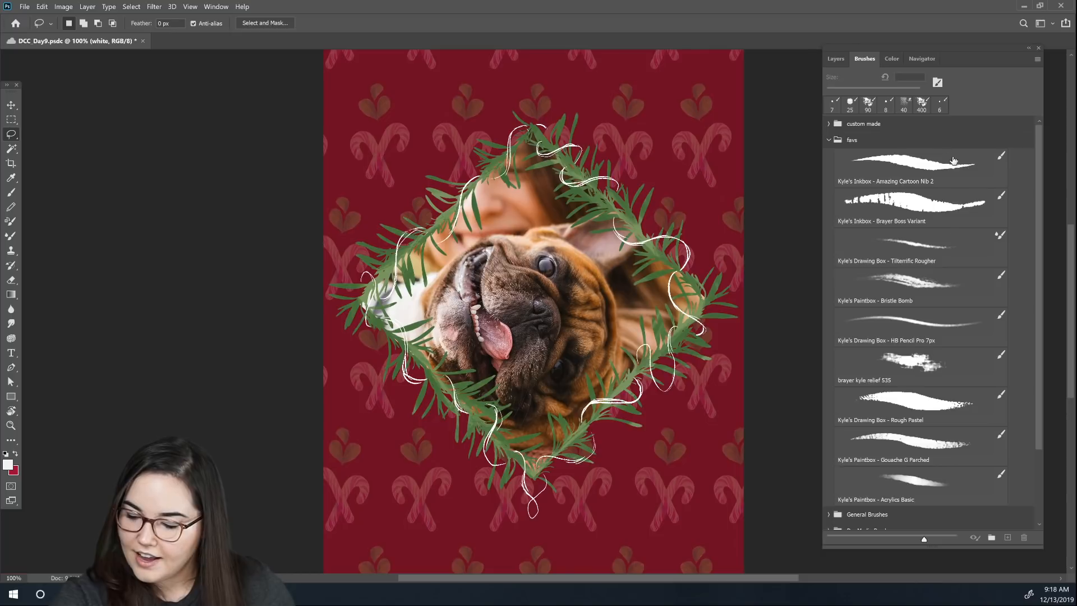
pyautogui.click(836, 59)
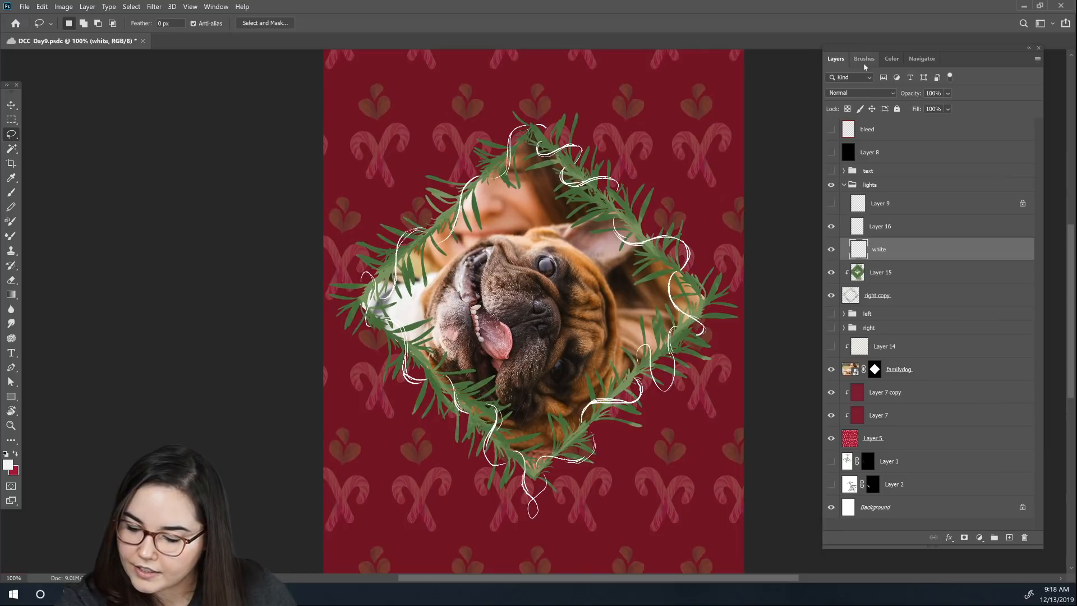
pyautogui.click(832, 228)
pyautogui.click(831, 204)
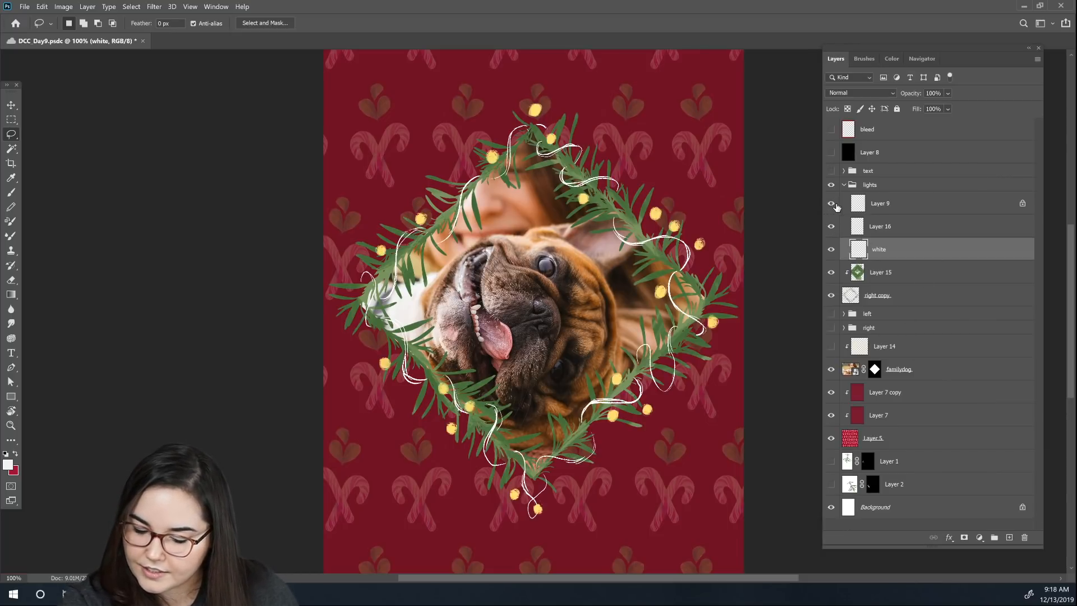
pyautogui.click(862, 208)
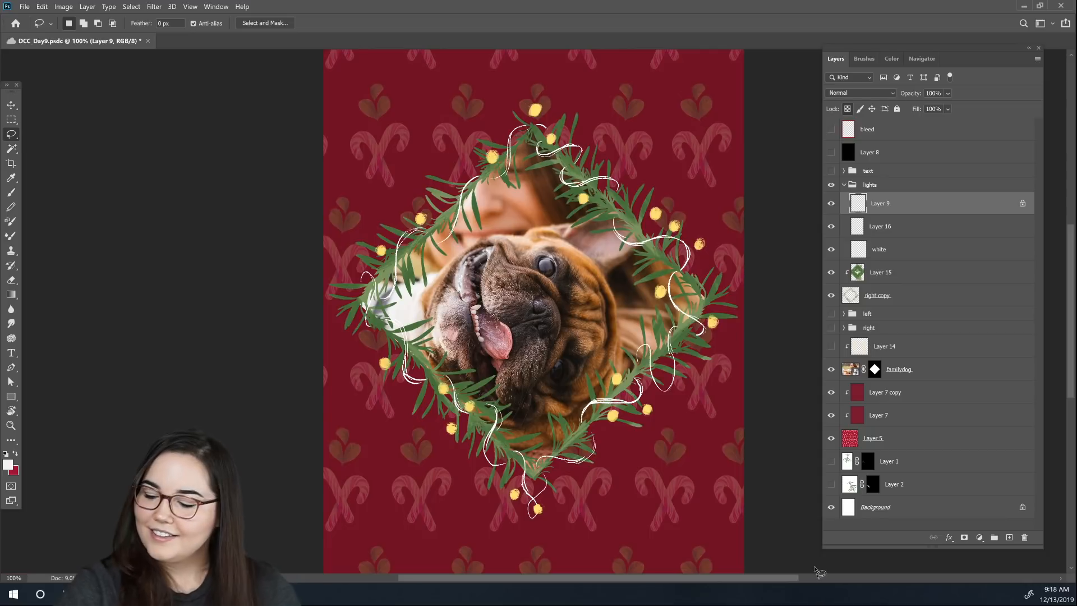
pyautogui.click(867, 63)
pyautogui.click(936, 298)
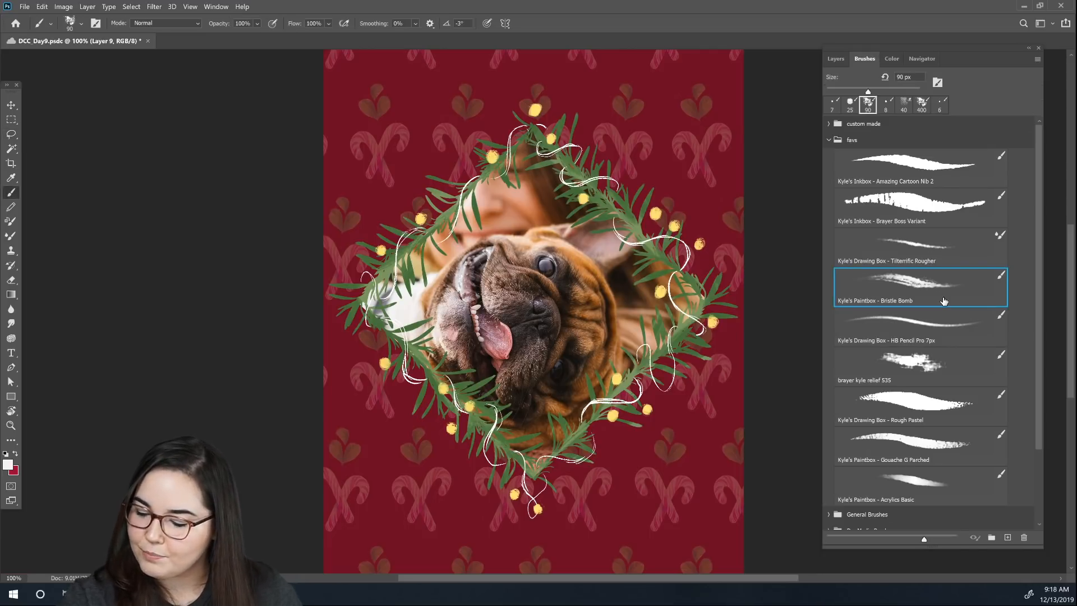
# Step: Unlock the transparent pixels of Layer 9 and sample a light's yellow as the foreground colour
pyautogui.click(830, 58)
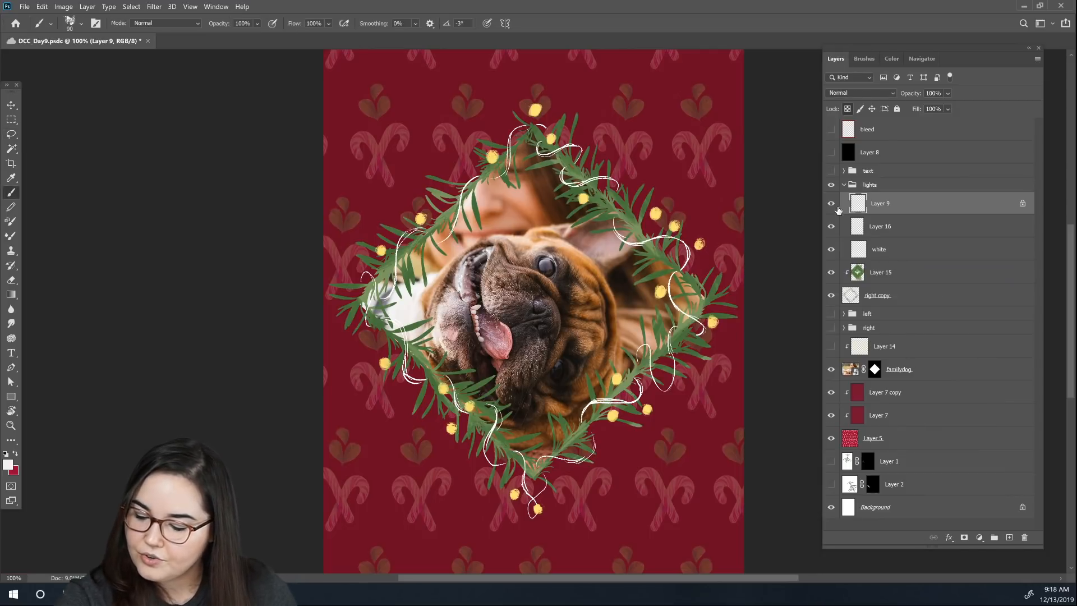
pyautogui.click(847, 109)
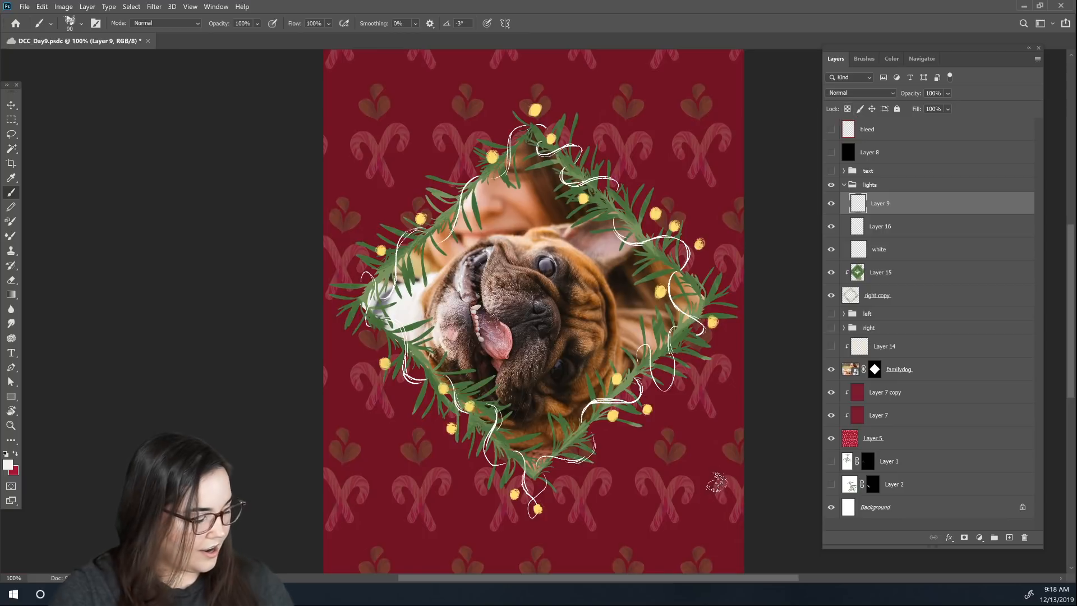
pyautogui.keyDown('alt'); pyautogui.click(662, 292); pyautogui.keyUp('alt')
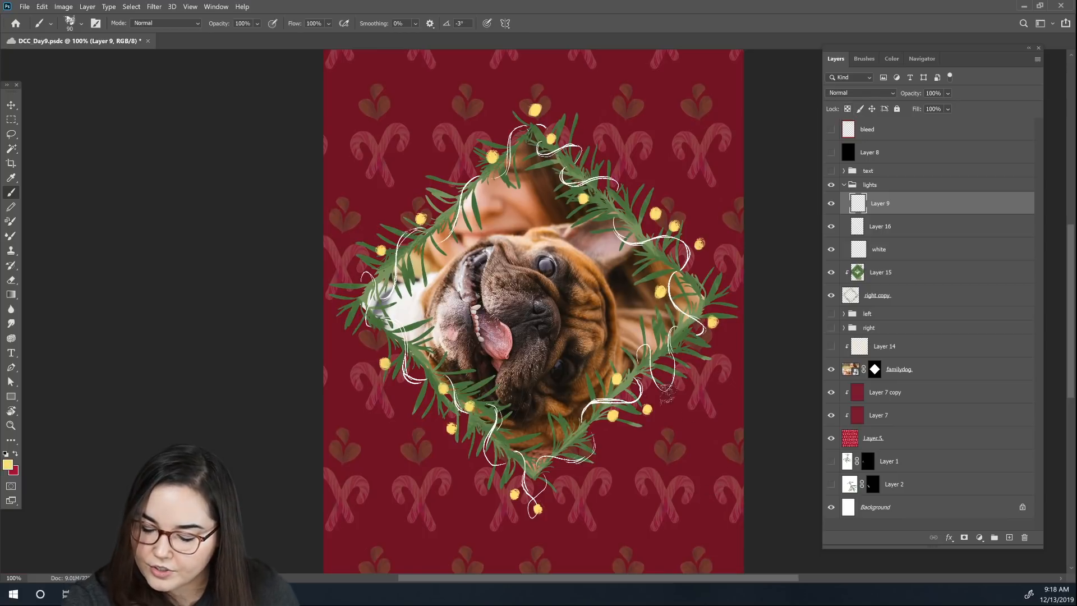
pyautogui.click(690, 408)
pyautogui.hotkey('ctrl', 'z')
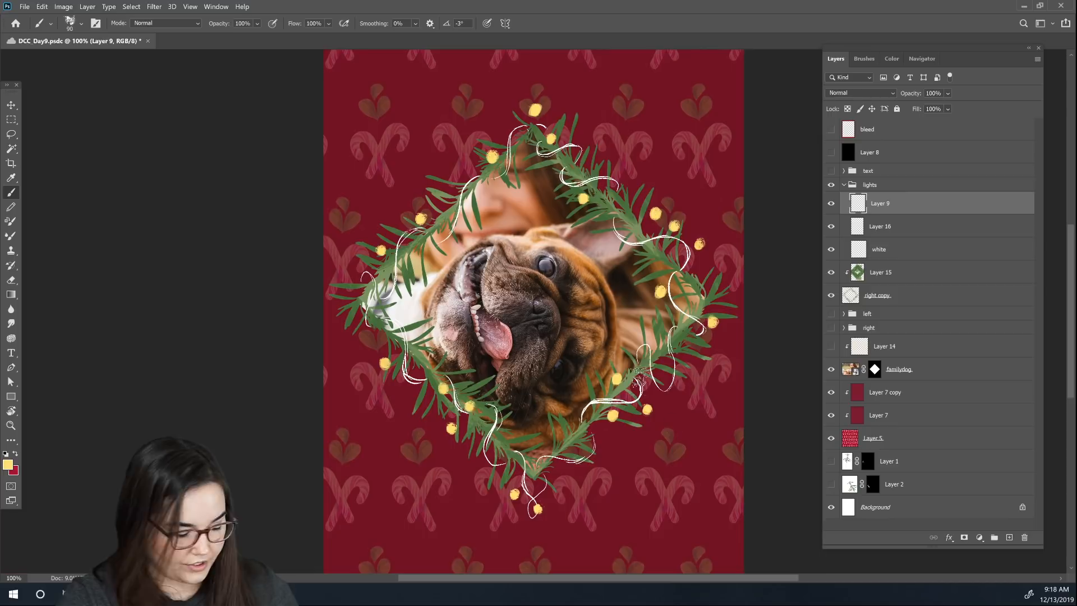
# Step: Reduce the brush to 35 px and paint small yellow lights at the lower-right string and the diamond's left corner
pyautogui.press('[')
pyautogui.press('[')
pyautogui.press('[')
pyautogui.press('[')
pyautogui.press('[')
pyautogui.press('[')
pyautogui.press('[')
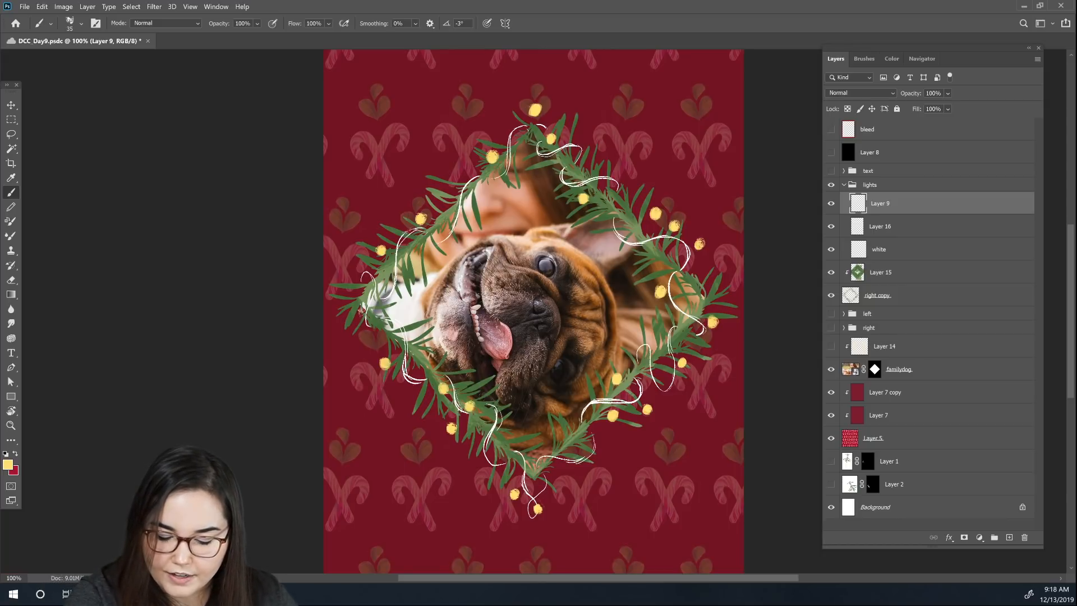
pyautogui.click(361, 311)
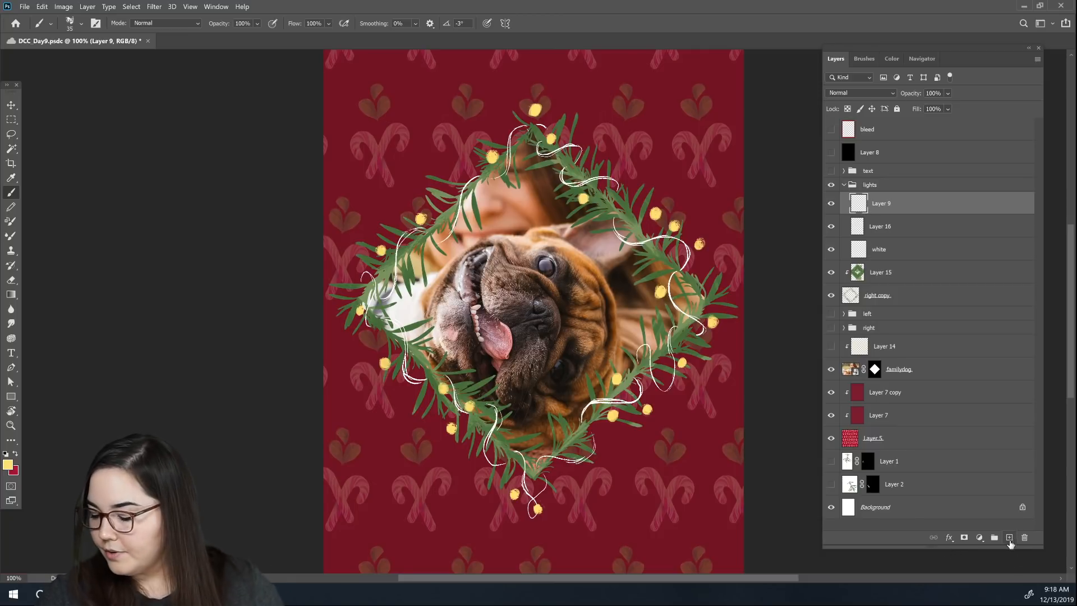
# Step: Add a layer above Layer 9 and paint larger yellow dots over all the lights, using the brush at 70 px
pyautogui.click(1010, 538)
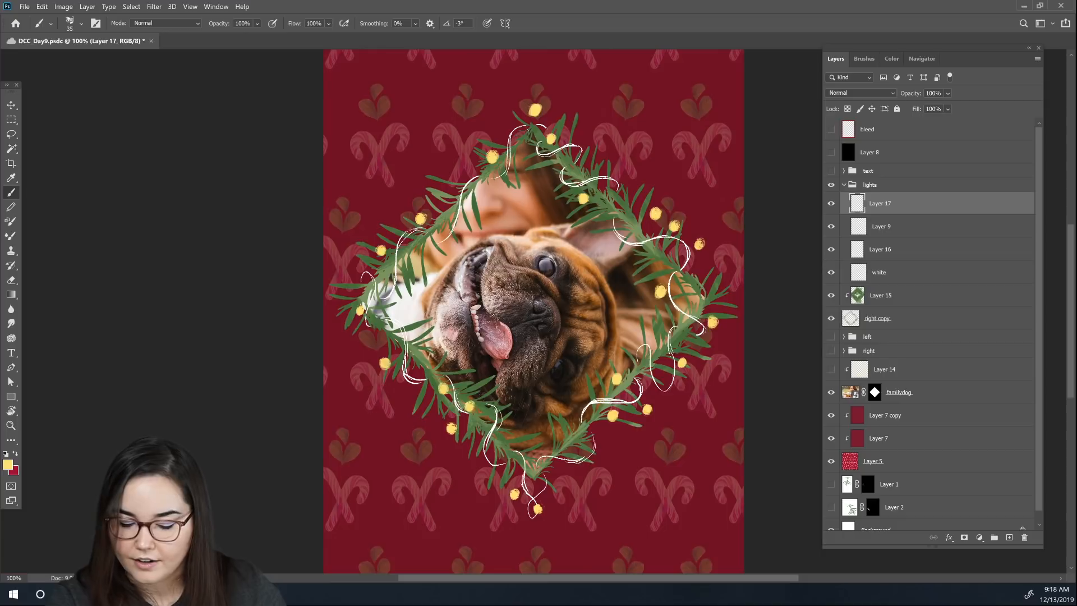
pyautogui.moveTo(393, 362); pyautogui.dragTo(385, 365)
pyautogui.press(']')
pyautogui.press(']')
pyautogui.press(']')
pyautogui.press(']')
pyautogui.press(']')
pyautogui.moveTo(456, 426); pyautogui.dragTo(452, 430)
pyautogui.moveTo(448, 391); pyautogui.dragTo(468, 407)
pyautogui.moveTo(515, 494); pyautogui.dragTo(536, 513)
pyautogui.moveTo(611, 416)
pyautogui.mouseDown()
pyautogui.moveTo(617, 378)
pyautogui.moveTo(644, 415)
pyautogui.mouseUp()
pyautogui.moveTo(682, 362); pyautogui.dragTo(683, 364)
pyautogui.moveTo(714, 324); pyautogui.dragTo(714, 322)
pyautogui.moveTo(656, 285); pyautogui.dragTo(662, 295)
pyautogui.moveTo(708, 238); pyautogui.dragTo(702, 245)
pyautogui.moveTo(676, 223); pyautogui.dragTo(652, 218)
pyautogui.moveTo(583, 196); pyautogui.dragTo(583, 198)
pyautogui.moveTo(548, 134); pyautogui.dragTo(536, 111)
pyautogui.moveTo(492, 154); pyautogui.dragTo(494, 158)
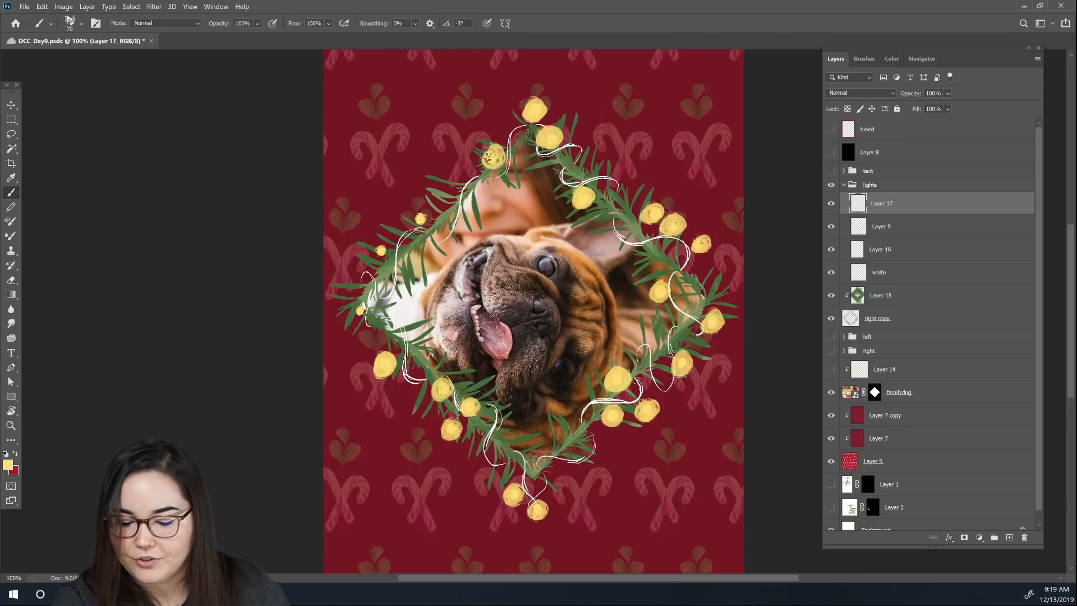
pyautogui.moveTo(418, 216); pyautogui.dragTo(382, 252)
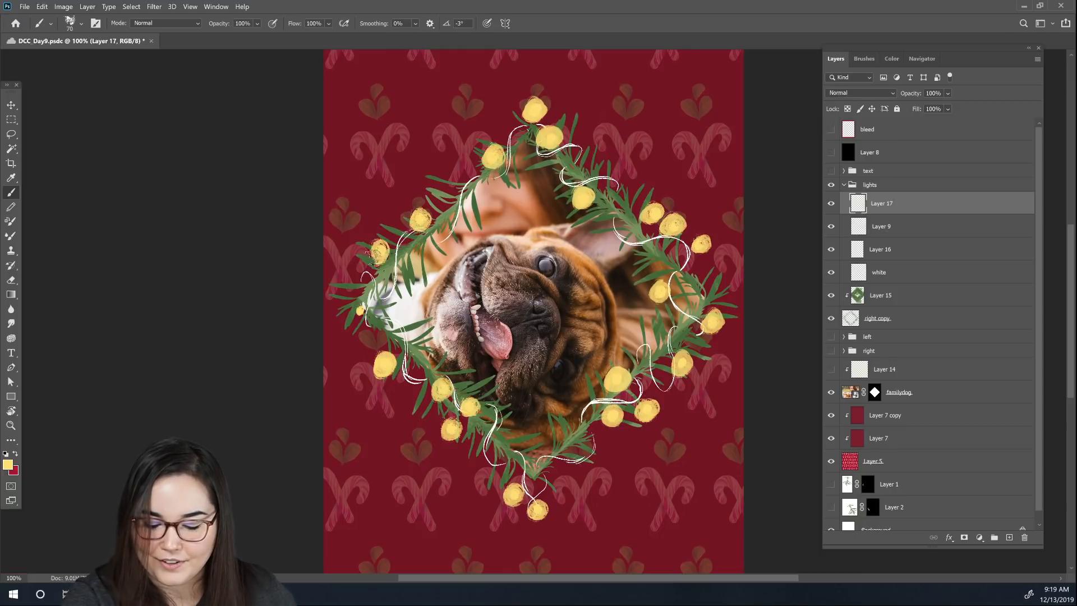
pyautogui.moveTo(359, 306); pyautogui.dragTo(361, 311)
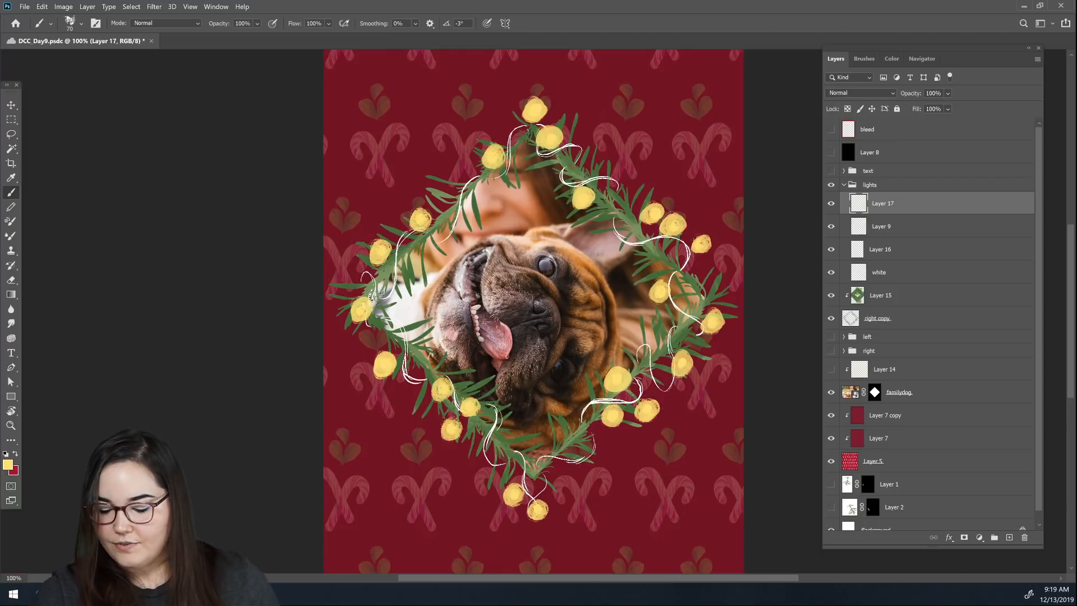
# Step: Set the larger-dot layer to Soft Light, and set a duplicate of it to Hard Light
pyautogui.click(861, 94)
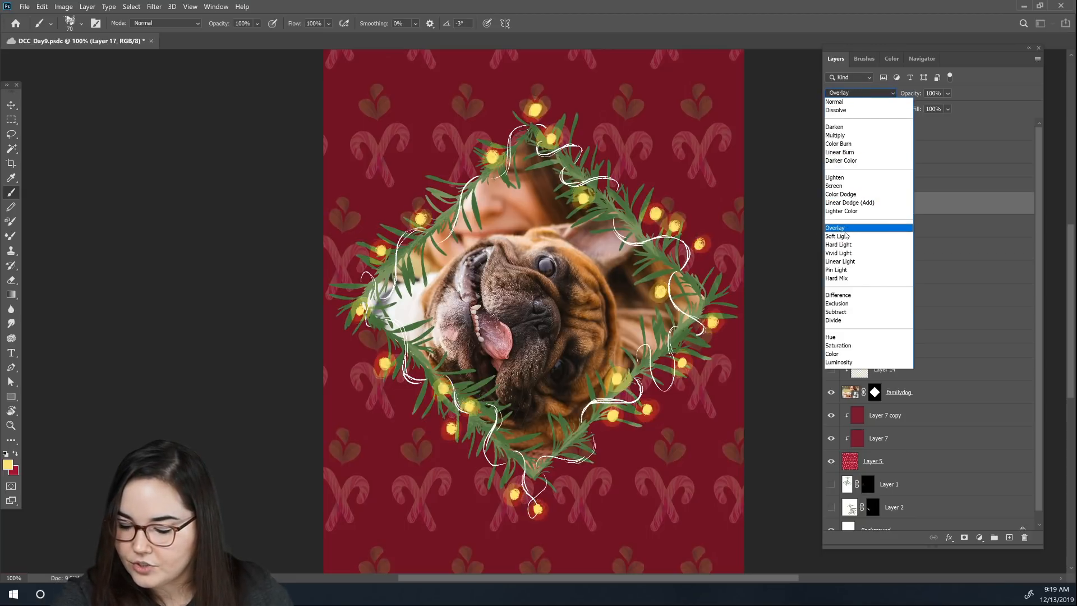
pyautogui.click(846, 238)
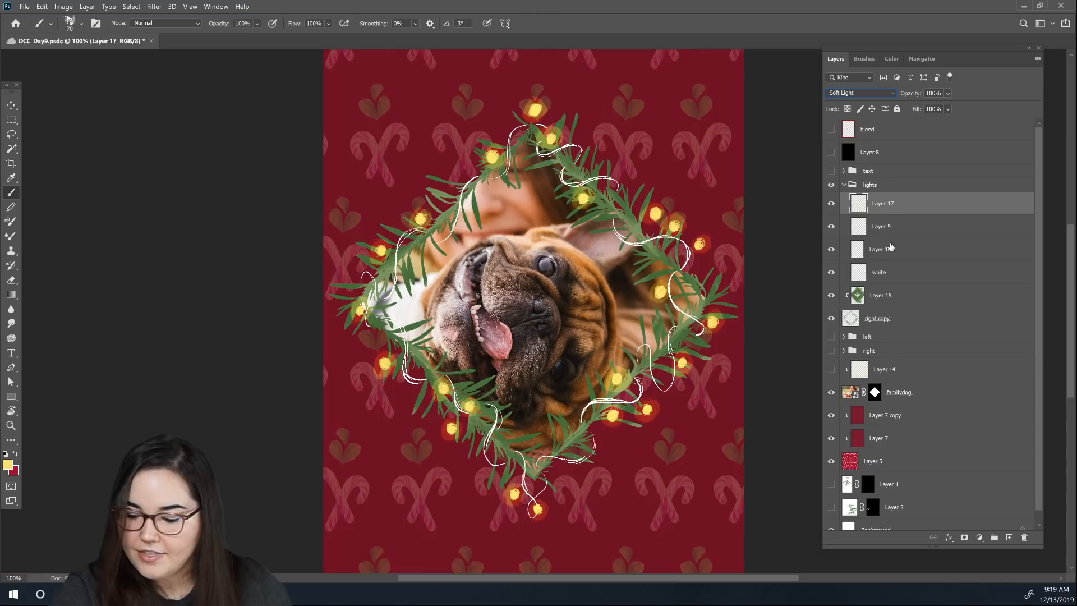
pyautogui.hotkey('ctrl', 'j')
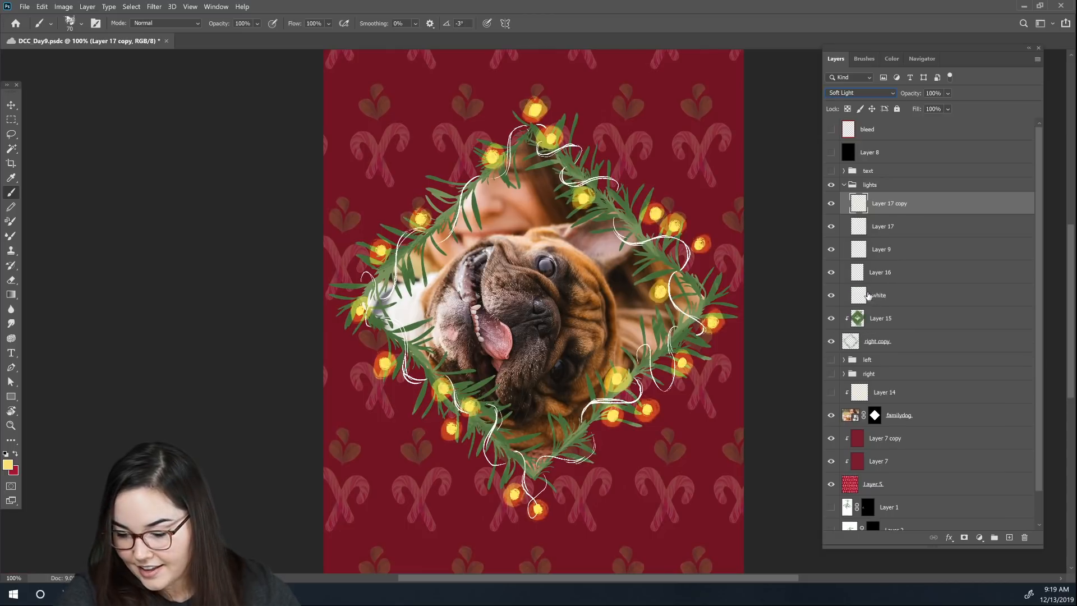
pyautogui.click(858, 99)
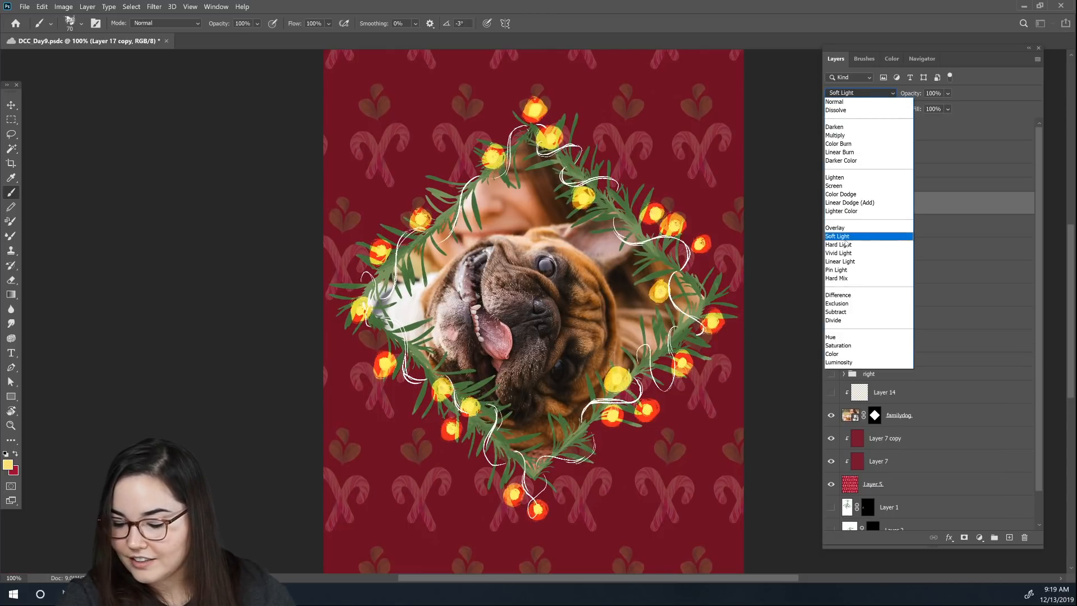
pyautogui.click(851, 246)
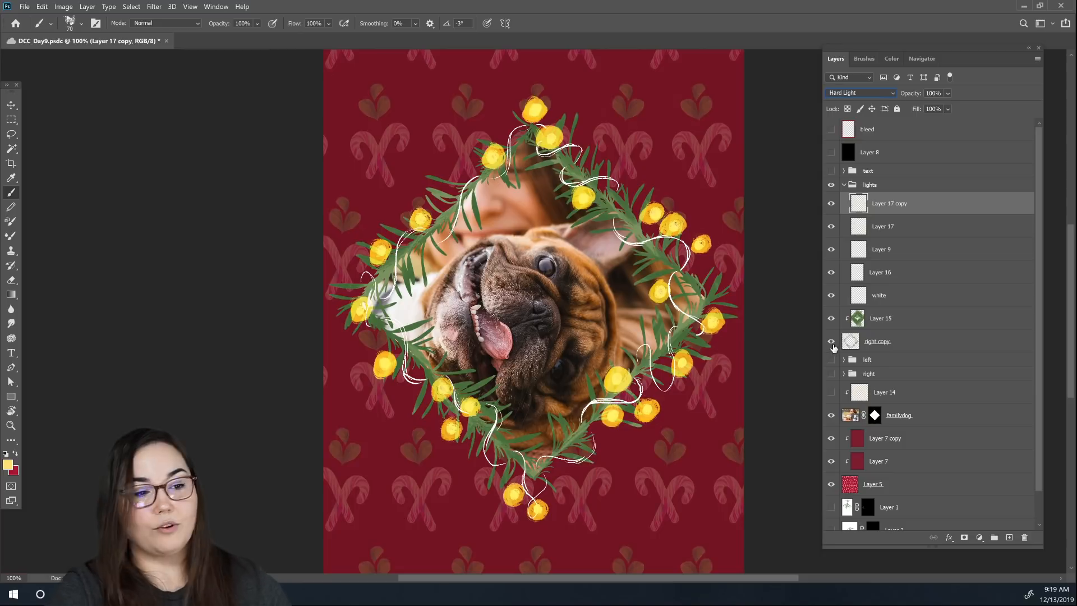
pyautogui.keyDown('alt'); pyautogui.click(847, 318); pyautogui.keyUp('alt')
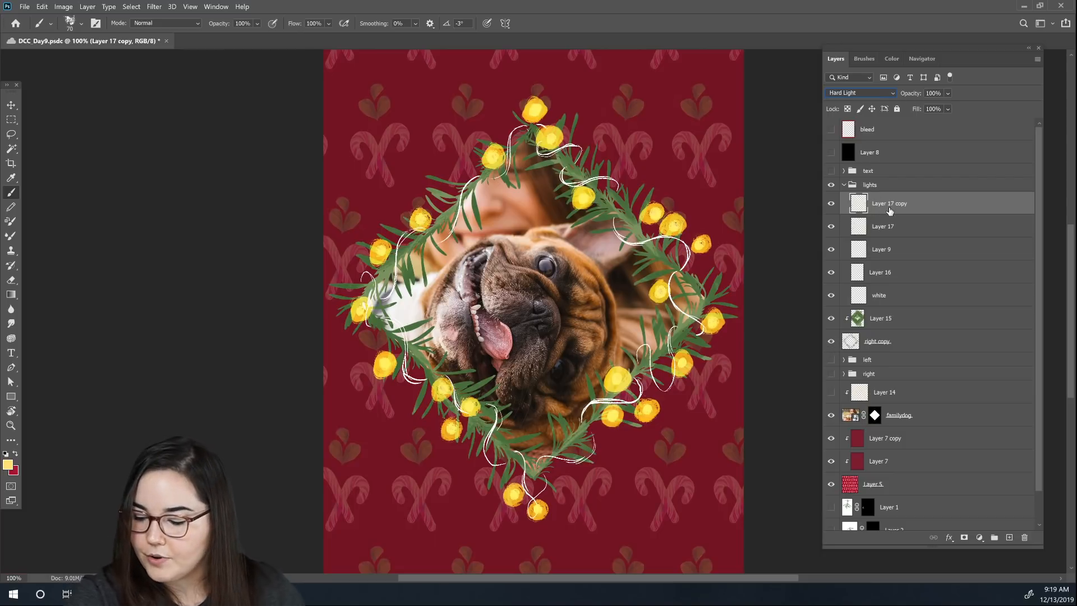
# Step: Apply a Gaussian Blur with a radius of 37.4 pixels to the duplicated dot layer
pyautogui.click(154, 7)
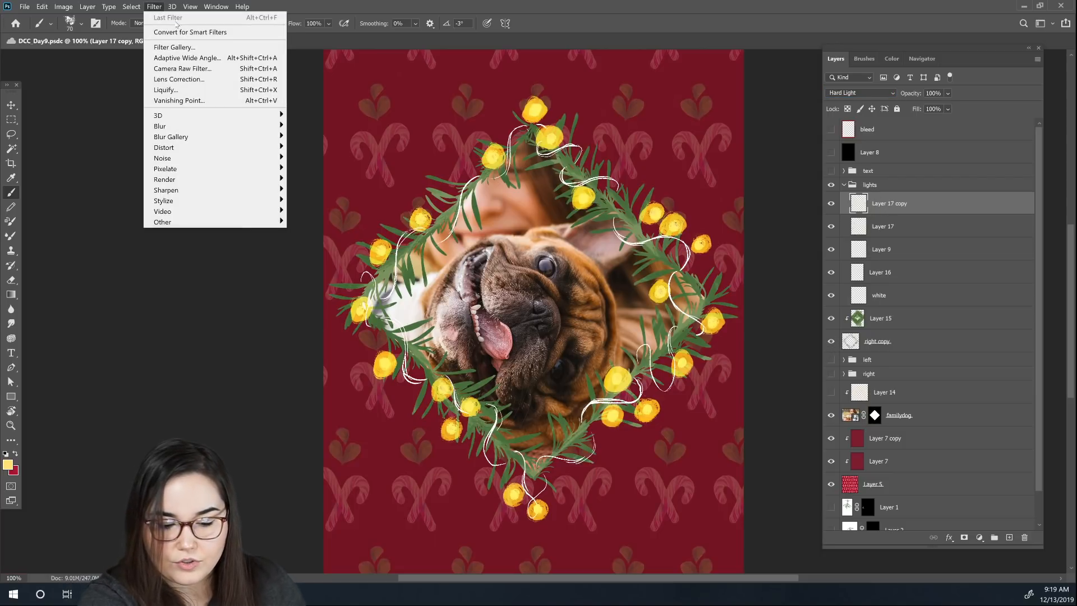
pyautogui.moveTo(255, 127)
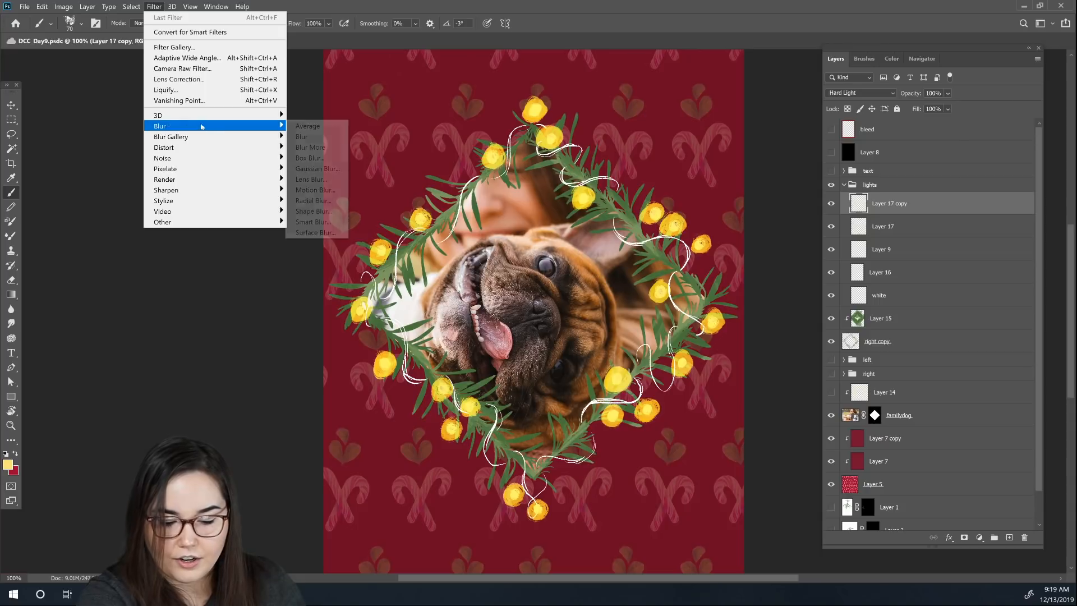
pyautogui.click(318, 169)
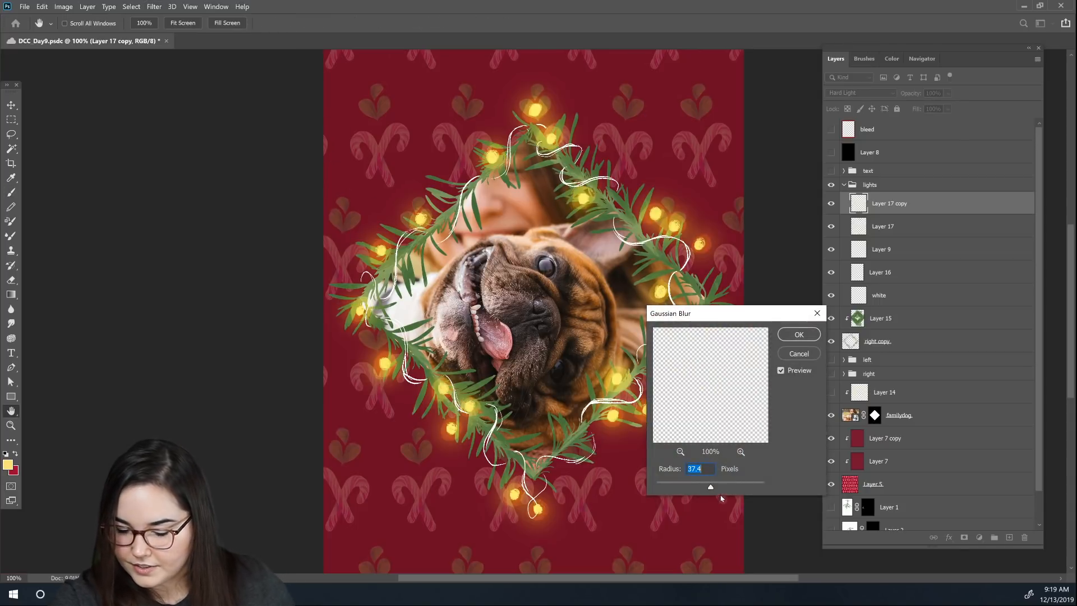
pyautogui.click(799, 334)
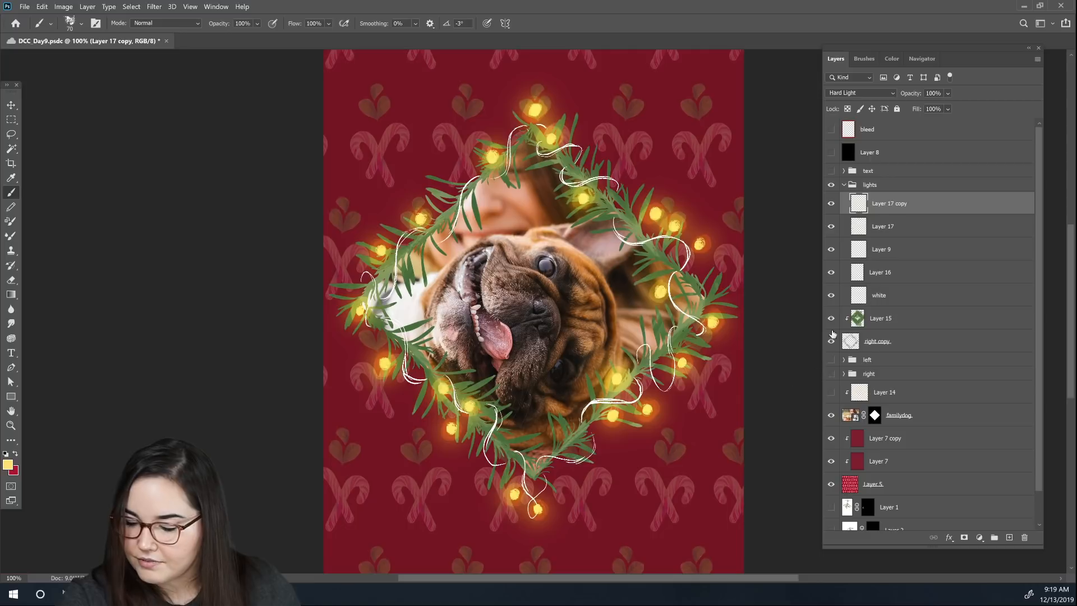
# Step: Compare the lights with and without the blurred glow layer, leave it visible, and save the document
pyautogui.click(832, 204)
pyautogui.click(831, 204)
pyautogui.click(832, 203)
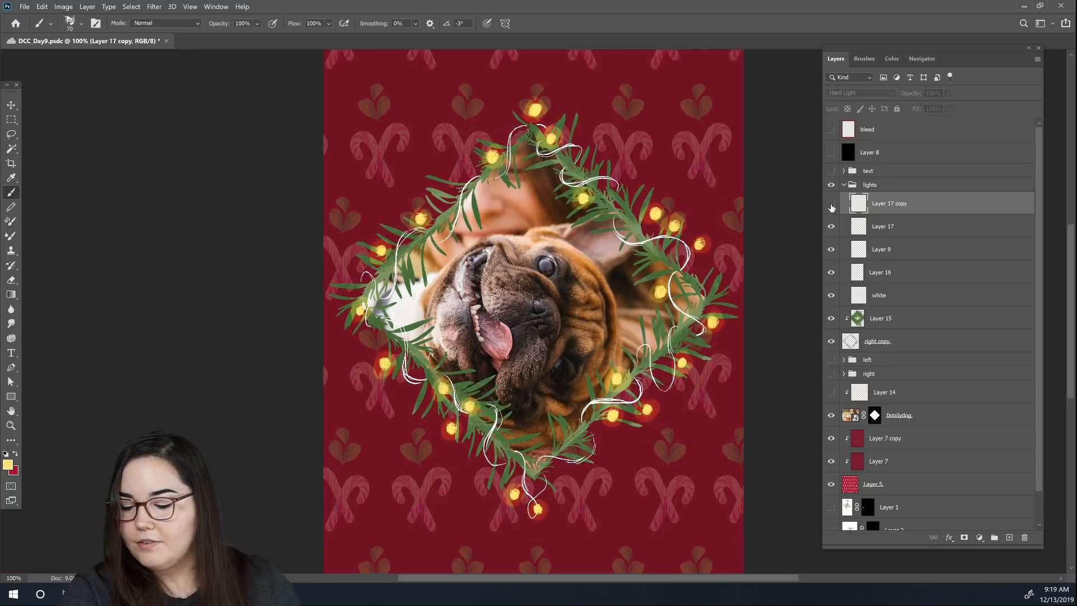
pyautogui.click(831, 204)
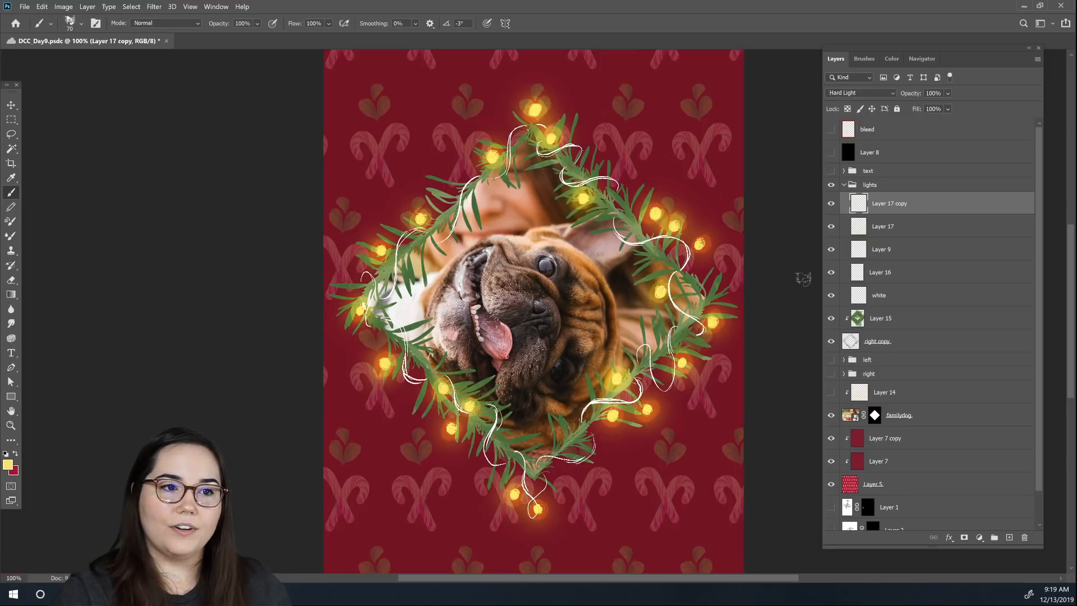
pyautogui.hotkey('ctrl', 's')
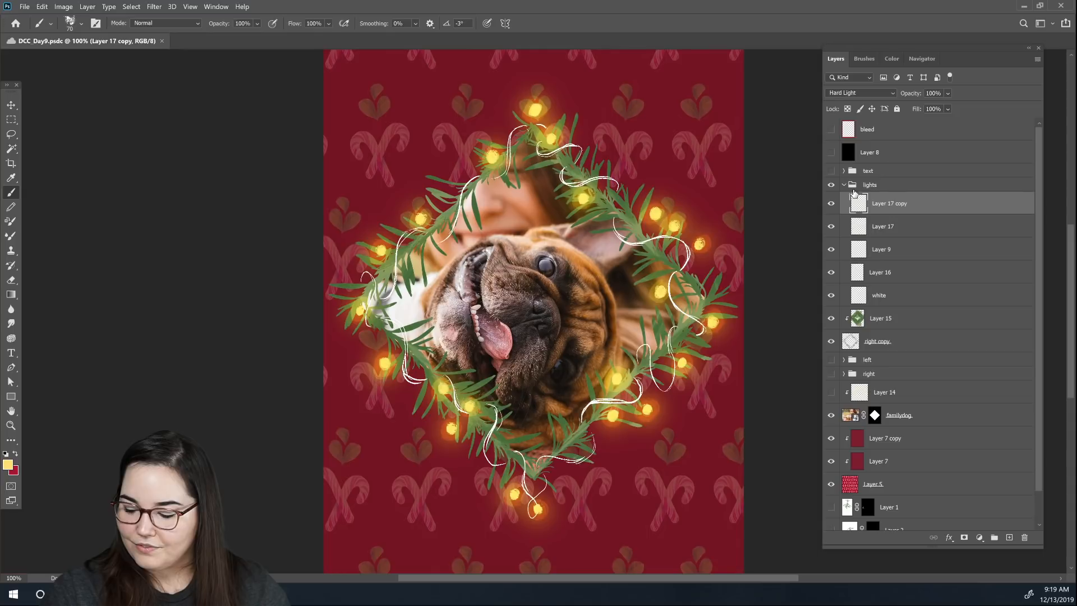
# Step: Show Layer 14, clipped to the dog photo, and compare the photo with and without its Soft Light glow
pyautogui.click(835, 396)
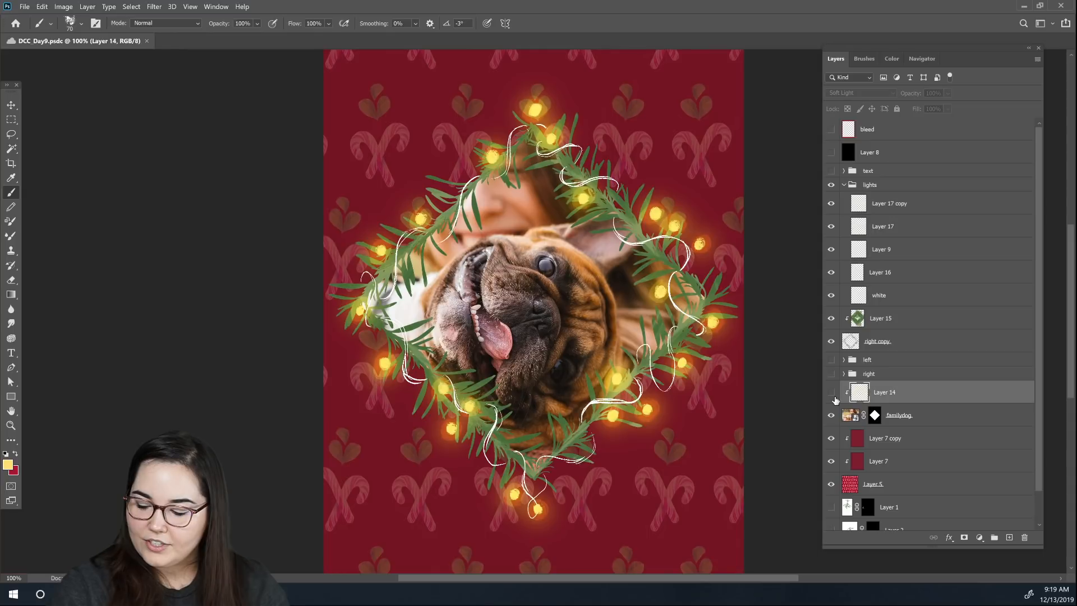
pyautogui.click(832, 394)
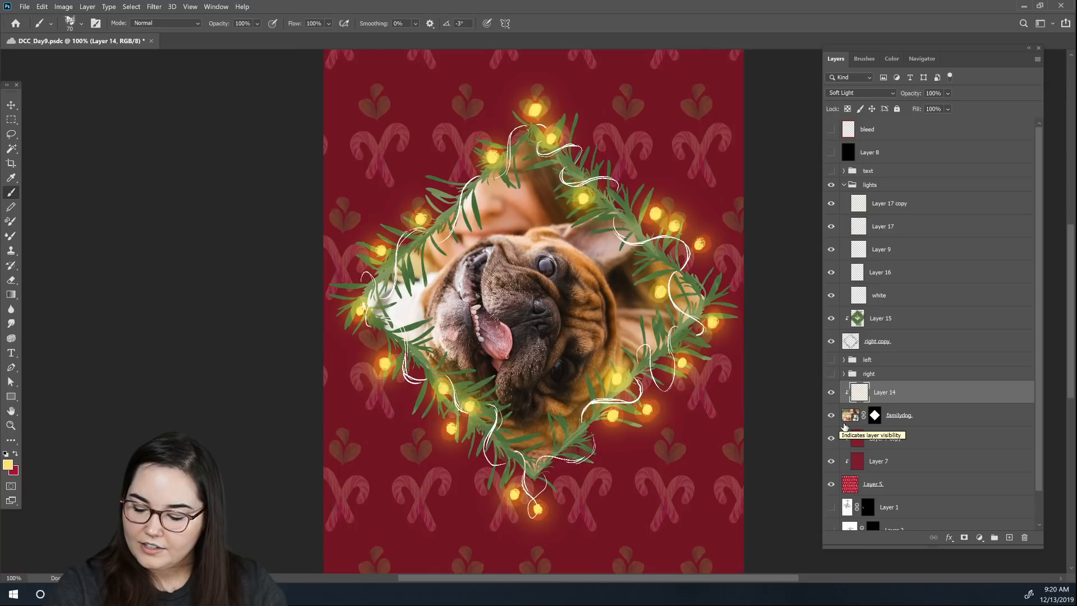
pyautogui.click(831, 394)
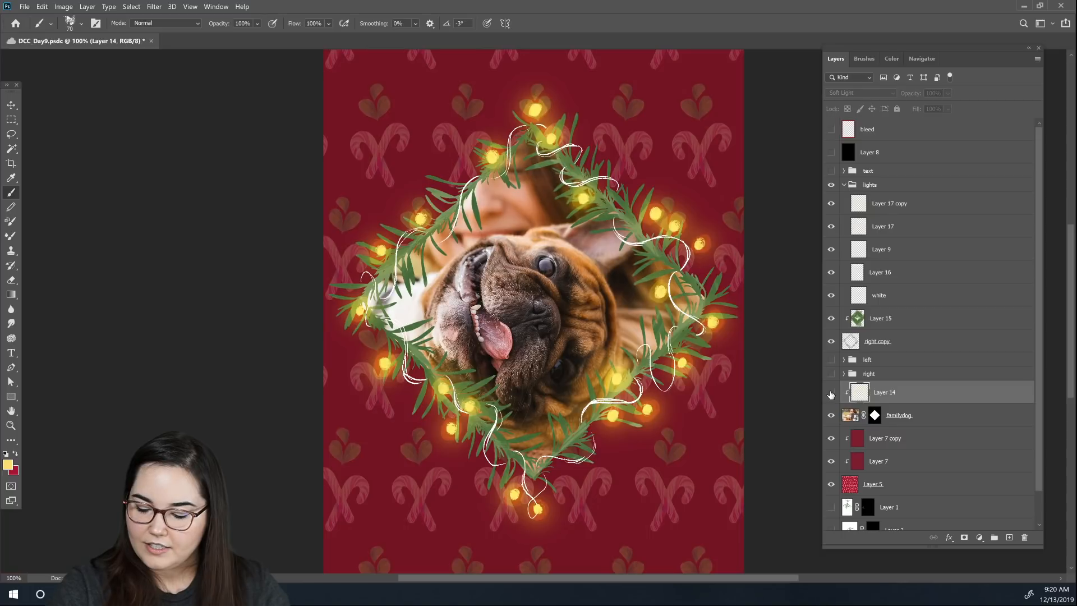
pyautogui.click(831, 394)
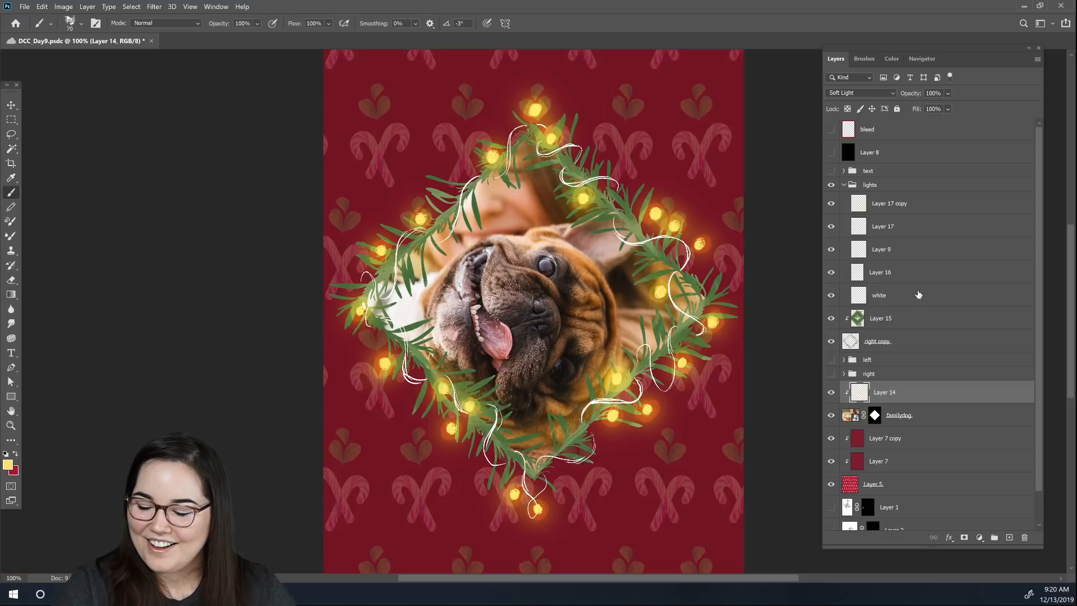
# Step: Collapse the lights group and show the text group with the card's greeting
pyautogui.click(844, 186)
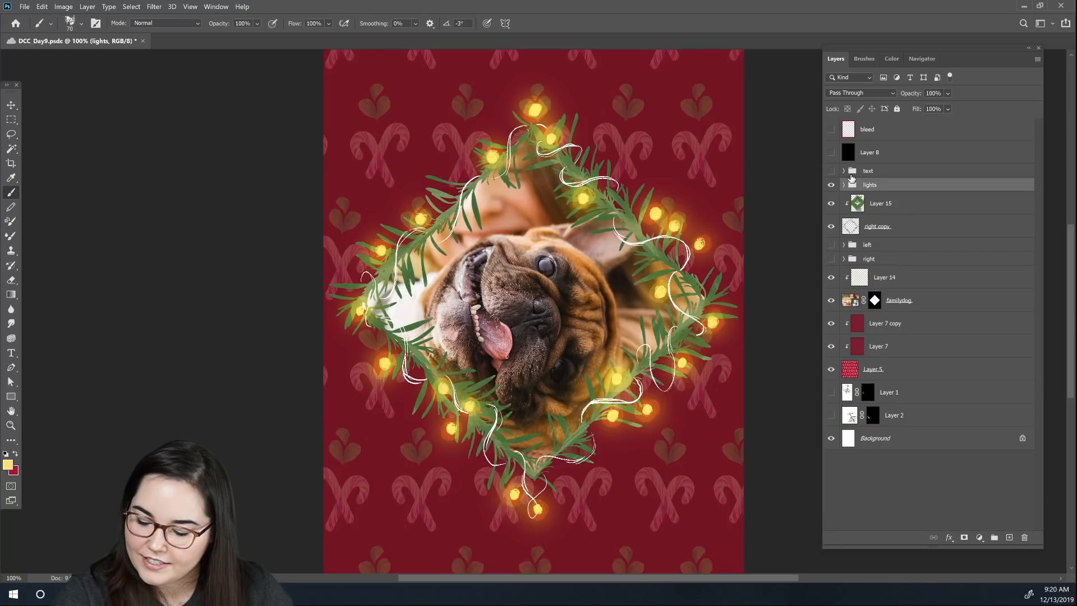
pyautogui.click(831, 171)
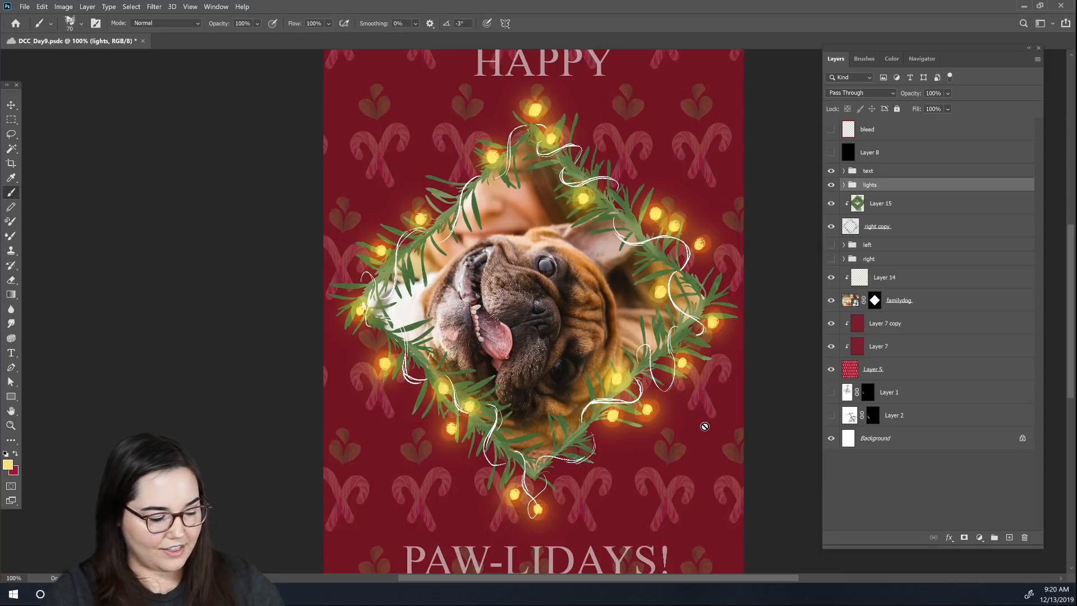
pyautogui.hotkey('ctrl', '-')
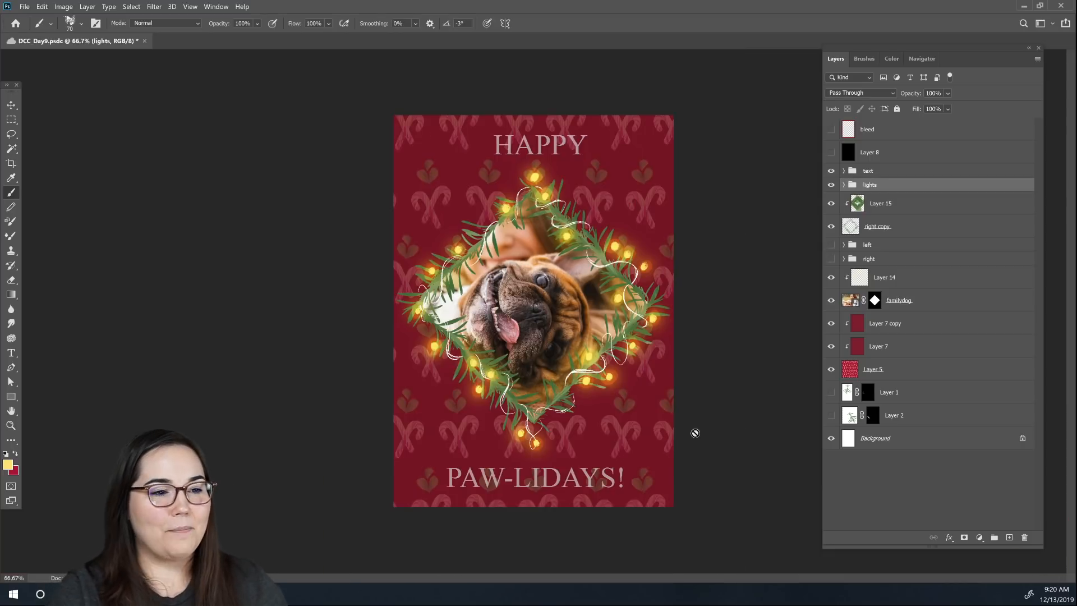
# Step: Add a layer above the text group and set up the Kyle's Inkbox - Amazing Cartoon Nib 2 brush at 25 px in white
pyautogui.click(871, 172)
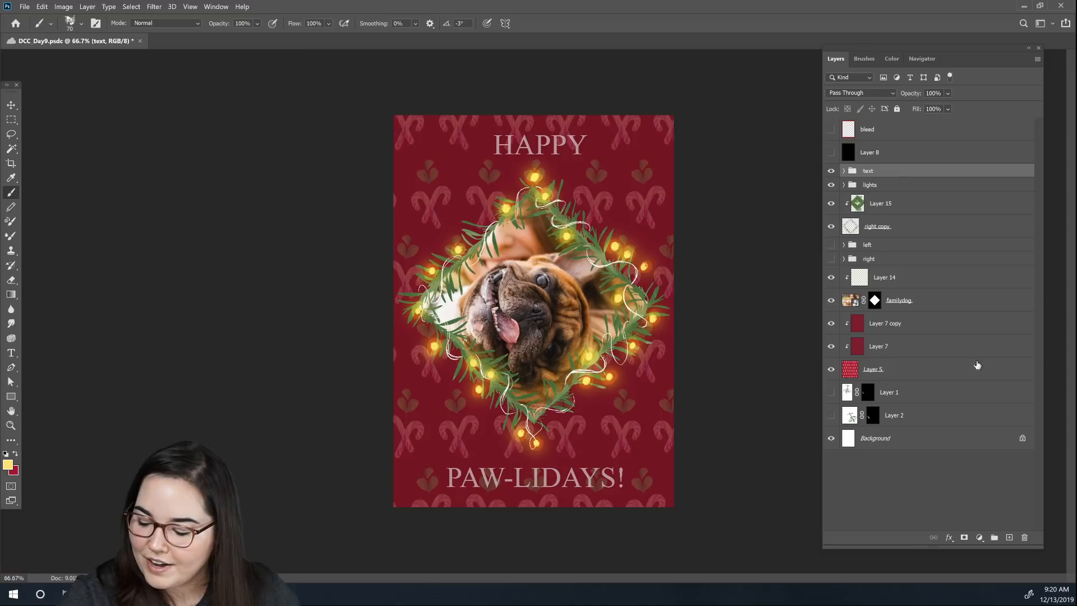
pyautogui.click(1009, 537)
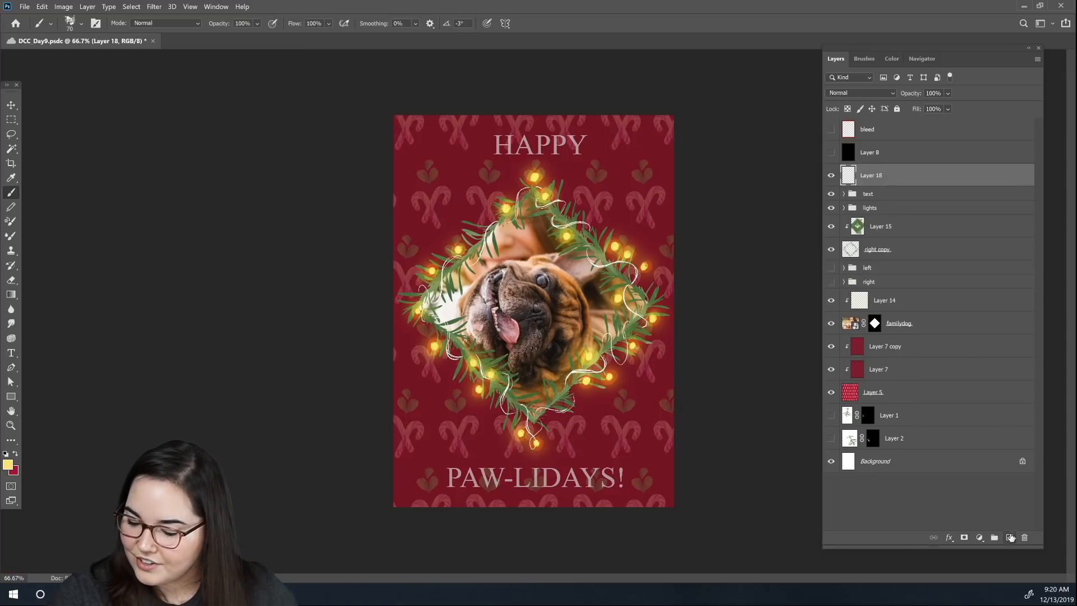
pyautogui.click(864, 58)
pyautogui.click(953, 171)
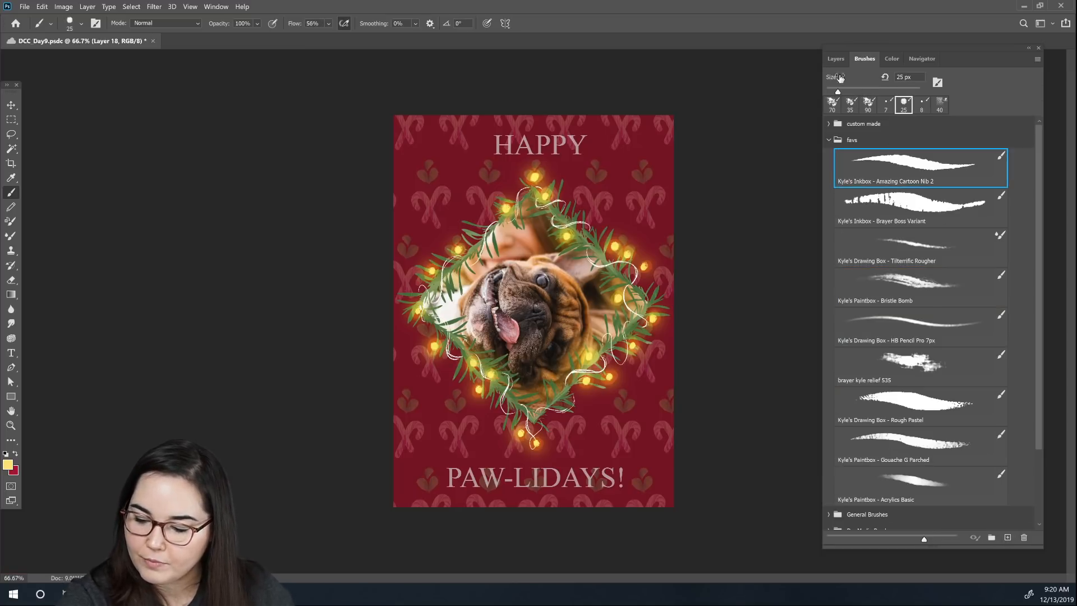
pyautogui.click(836, 59)
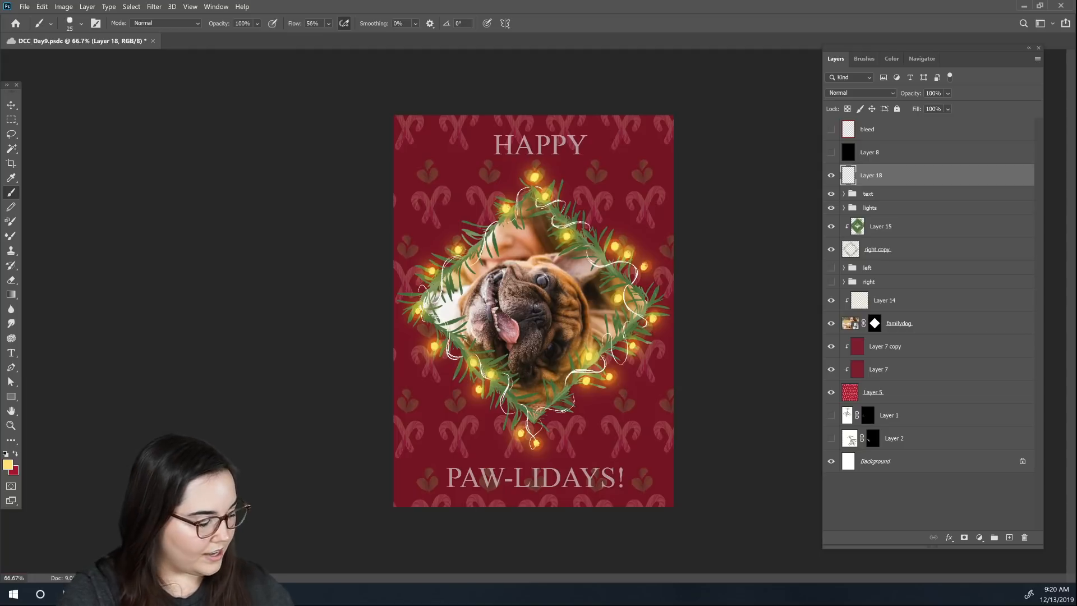
pyautogui.press('d')
pyautogui.press('x')
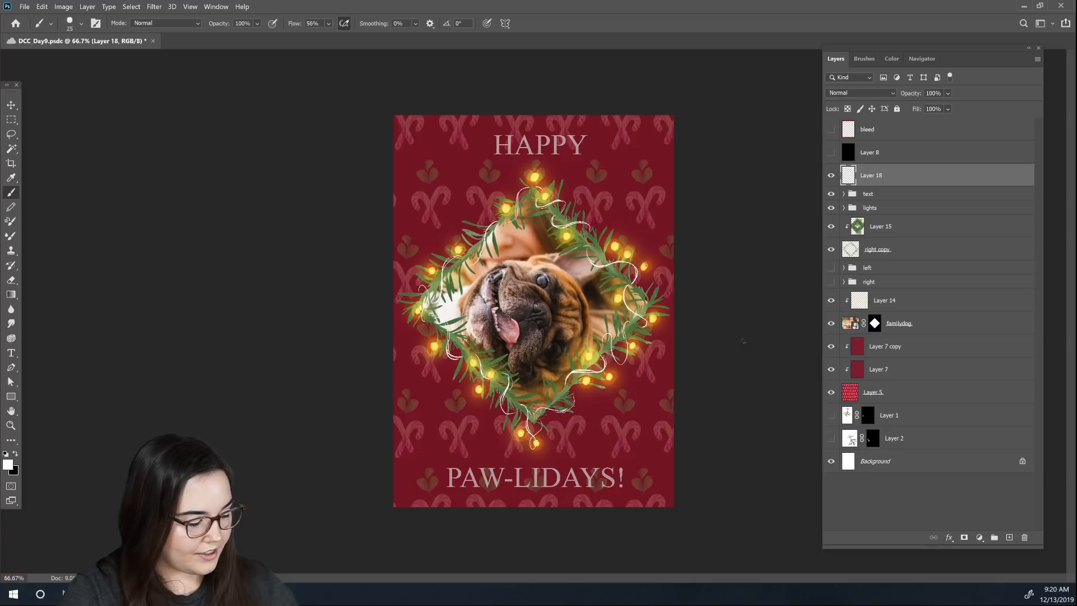
# Step: Reduce the brush size to 10 px and float the brush presets beside the card while keeping the layer list in view
pyautogui.hotkey('ctrl', '+')
pyautogui.moveTo(638, 229); pyautogui.dragTo(708, 469)
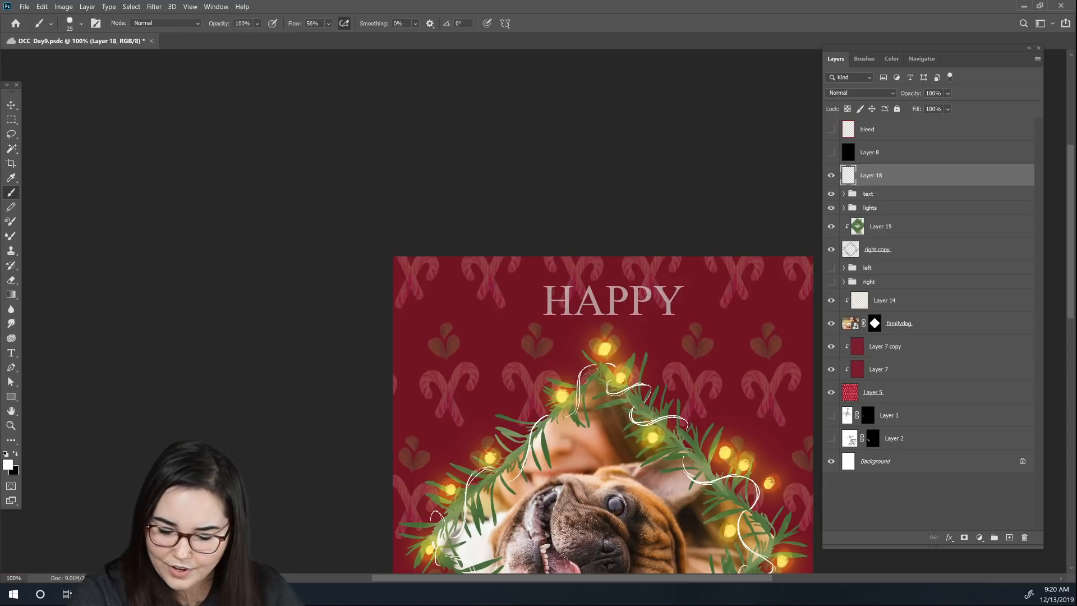
pyautogui.moveTo(550, 285); pyautogui.dragTo(549, 314)
pyautogui.hotkey('ctrl', 'z')
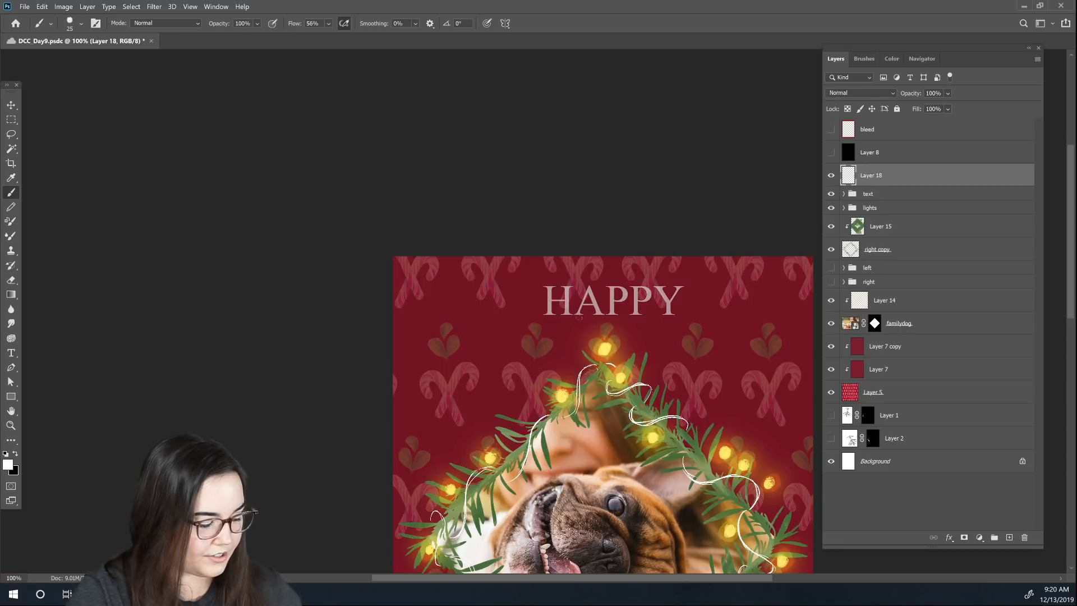
pyautogui.click(864, 59)
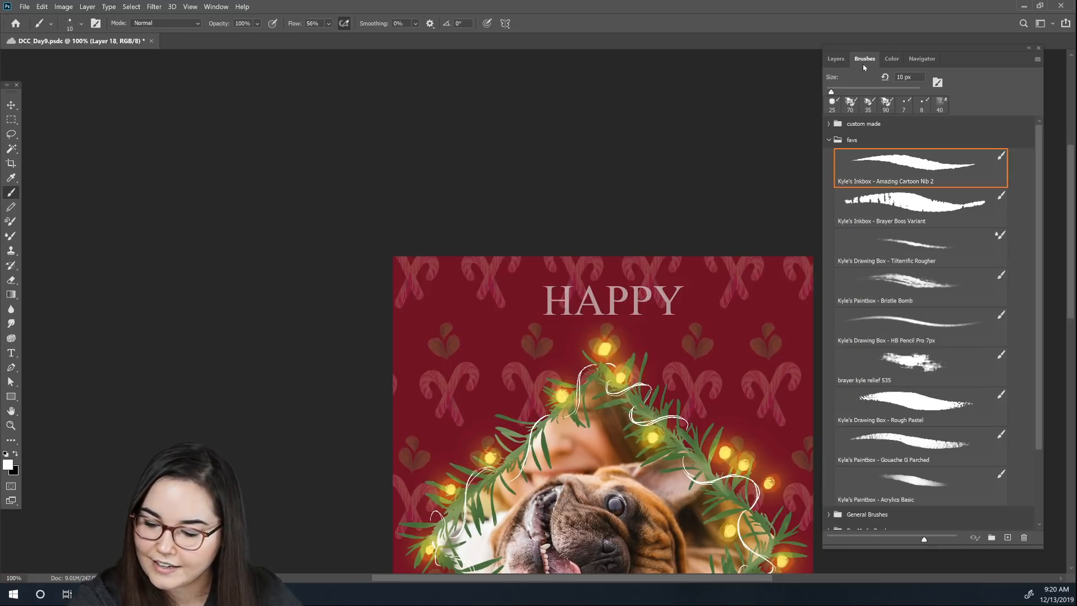
pyautogui.moveTo(864, 58)
pyautogui.mouseDown()
pyautogui.moveTo(453, 172)
pyautogui.moveTo(149, 118)
pyautogui.mouseUp()
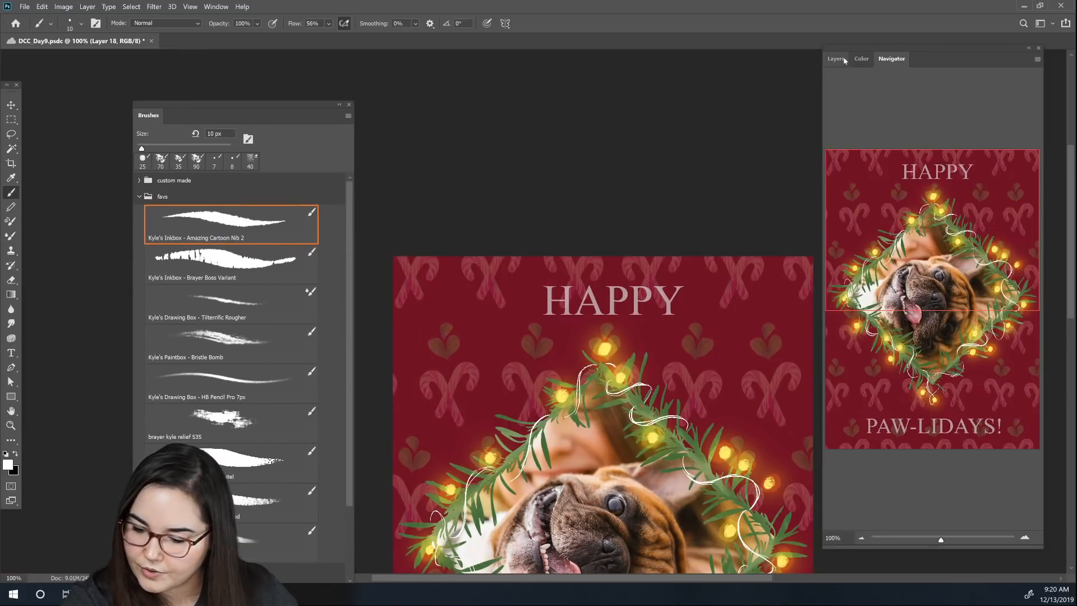
pyautogui.click(836, 58)
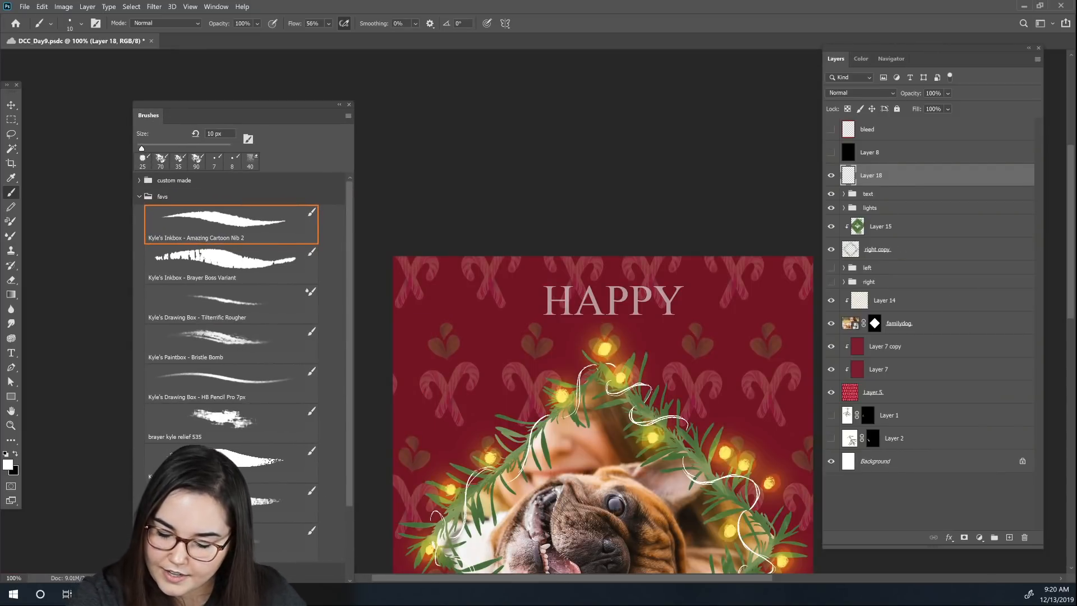
# Step: Hand-letter HAPPY in white on Layer 18 by tracing over the typed word above the branch border
pyautogui.moveTo(549, 288)
pyautogui.mouseDown()
pyautogui.moveTo(549, 317)
pyautogui.moveTo(567, 313)
pyautogui.mouseUp()
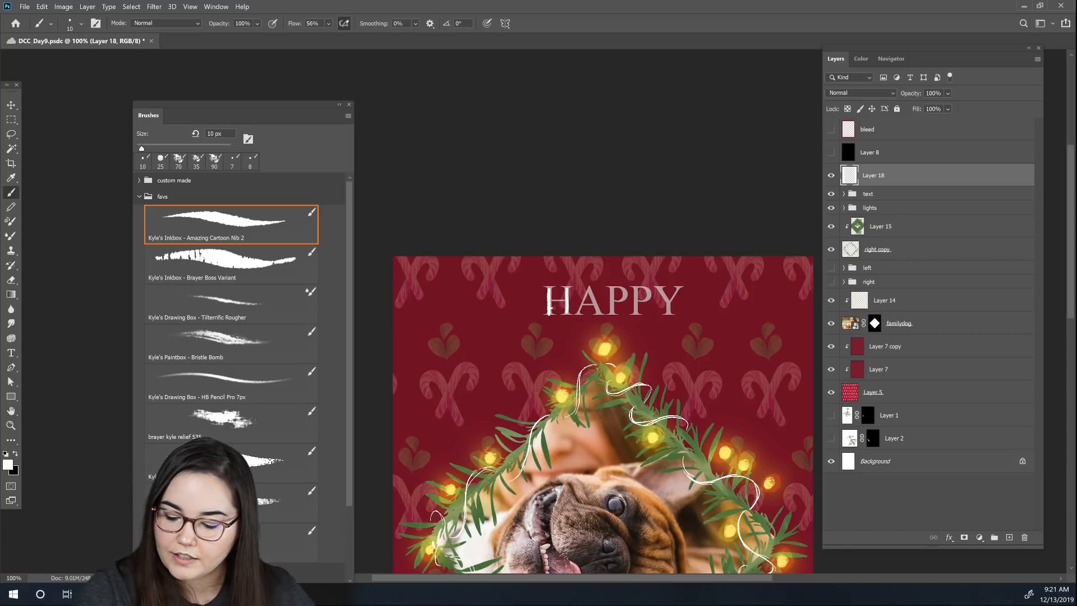
pyautogui.moveTo(552, 308); pyautogui.dragTo(600, 313)
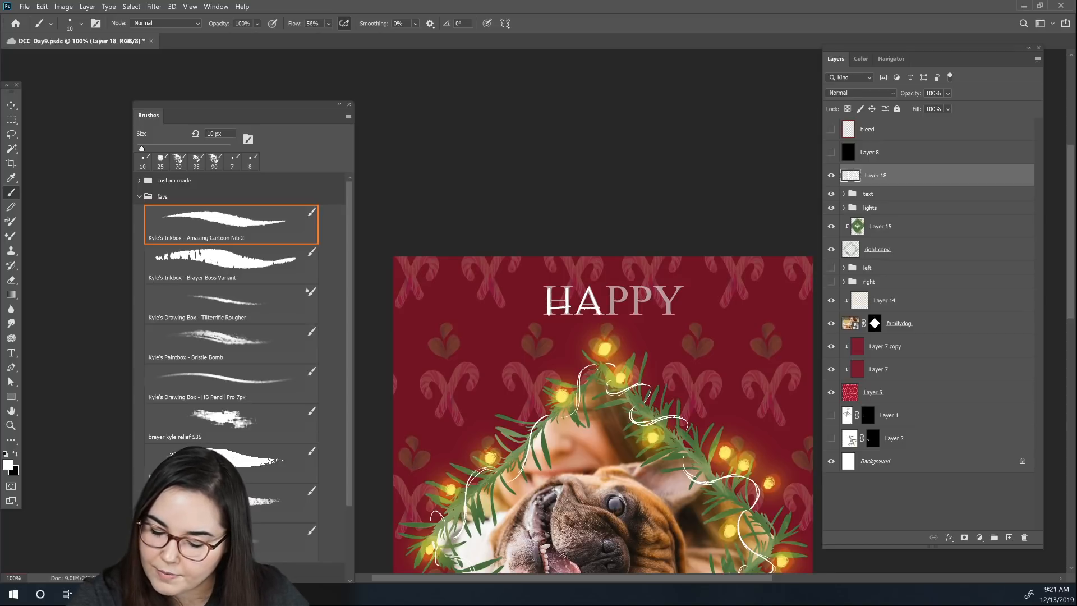
pyautogui.moveTo(610, 288); pyautogui.dragTo(612, 314)
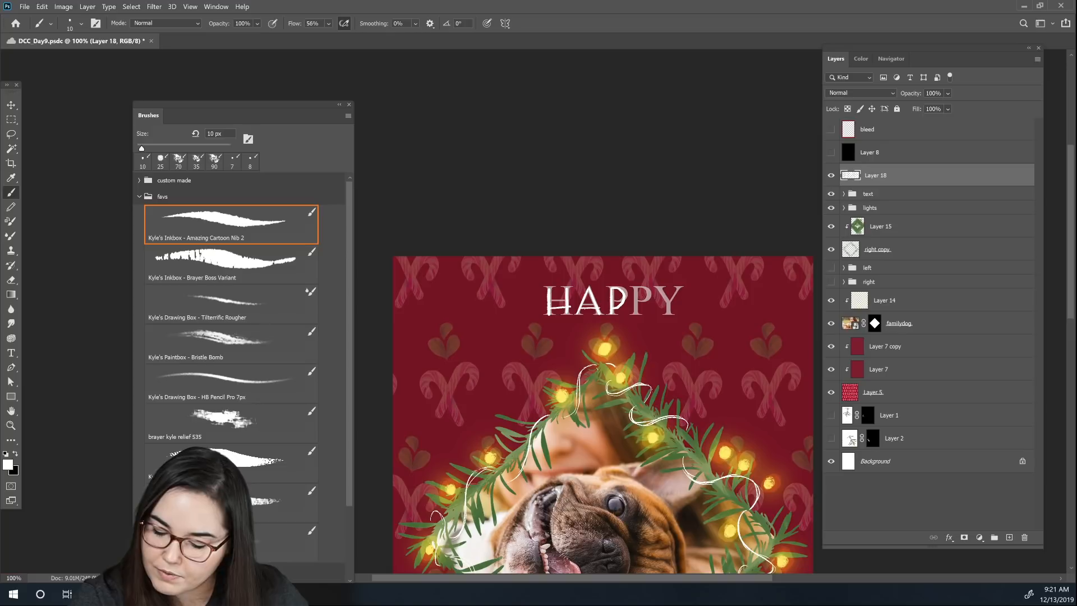
pyautogui.moveTo(636, 289)
pyautogui.mouseDown()
pyautogui.moveTo(638, 315)
pyautogui.moveTo(651, 300)
pyautogui.moveTo(639, 308)
pyautogui.mouseUp()
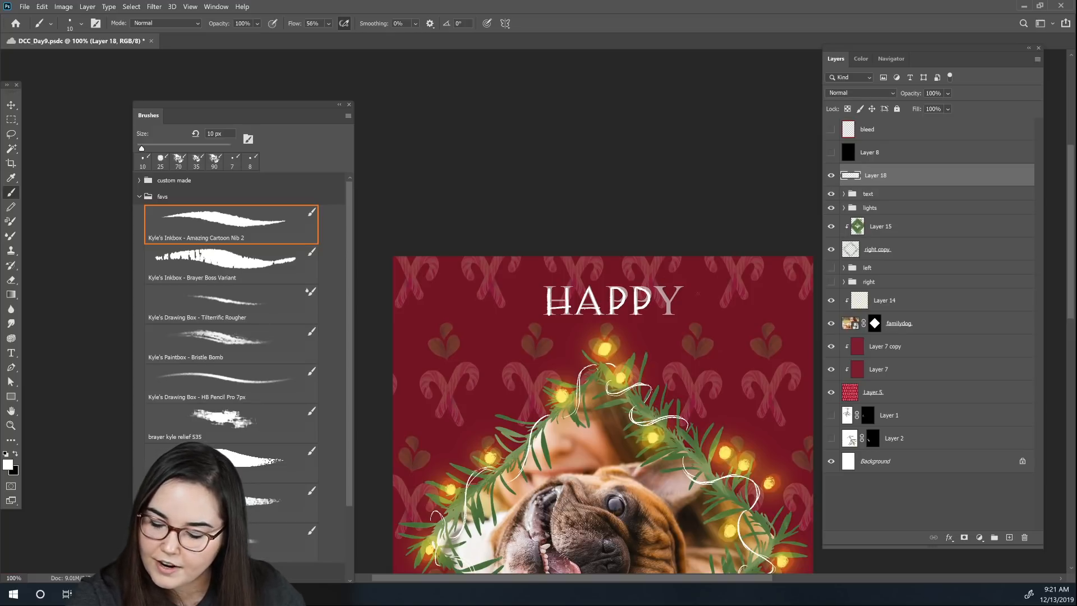
pyautogui.moveTo(655, 288); pyautogui.dragTo(669, 303)
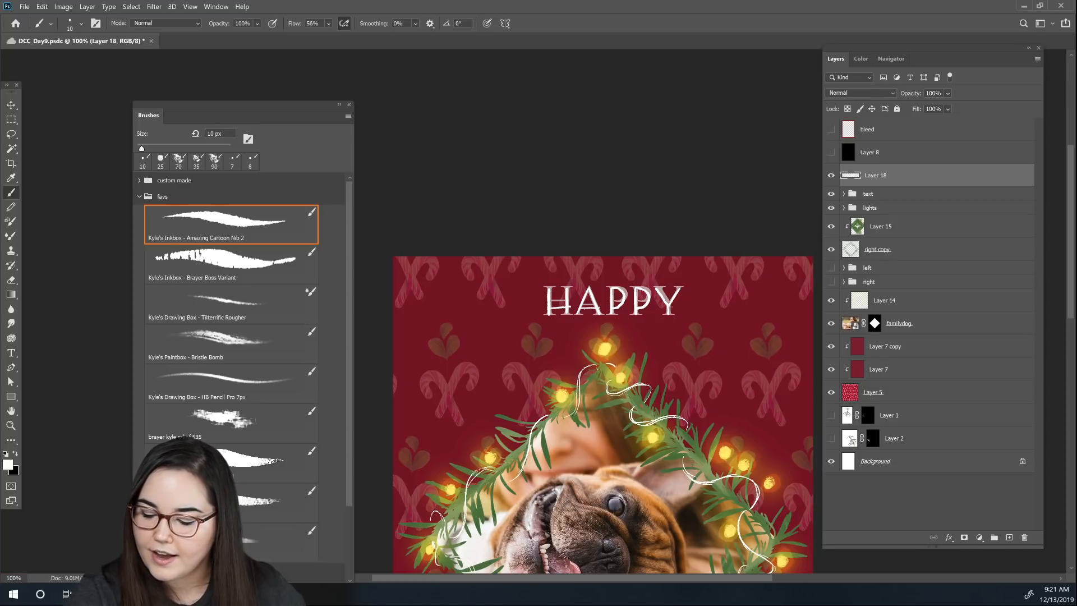
# Step: Hand-letter PAW and the hyphen in white over the typed greeting below the branch border, redoing the unsatisfactory strokes
pyautogui.moveTo(705, 426); pyautogui.dragTo(684, 227)
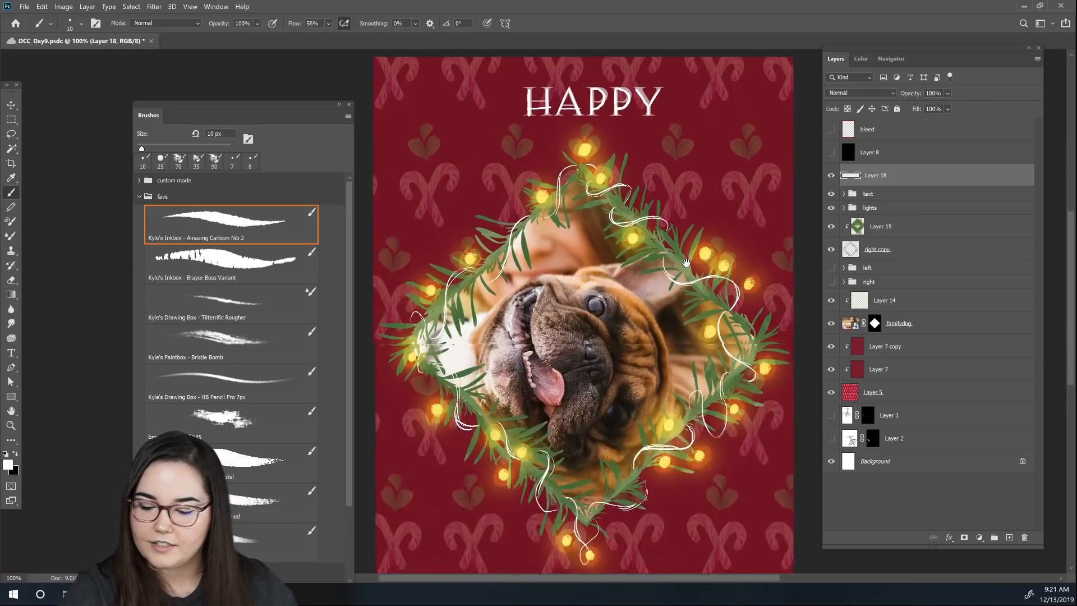
pyautogui.moveTo(714, 387); pyautogui.dragTo(773, 219)
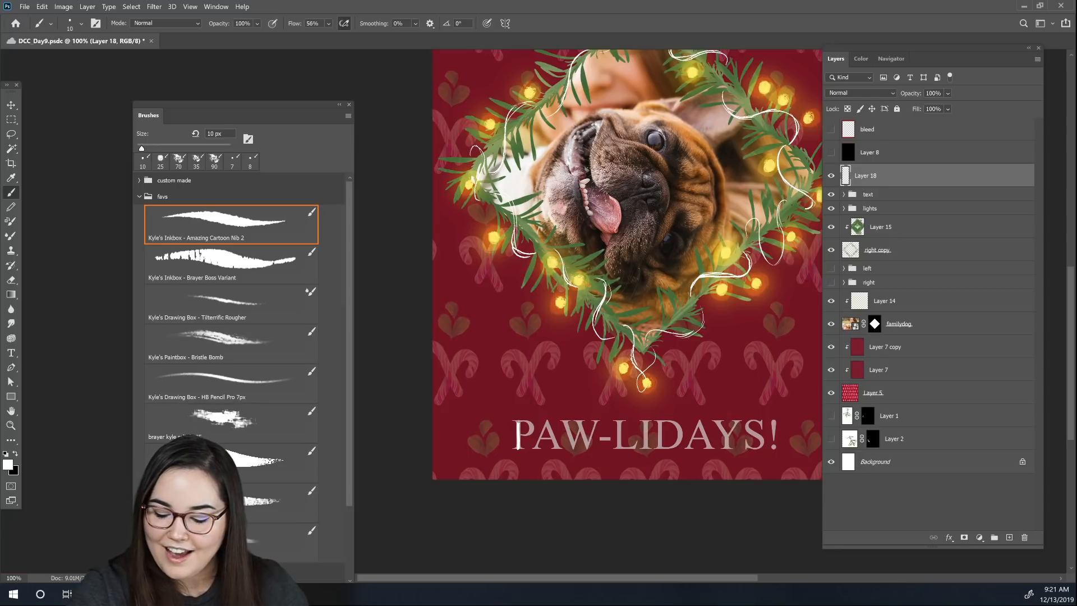
pyautogui.moveTo(521, 424)
pyautogui.mouseDown()
pyautogui.moveTo(520, 442)
pyautogui.moveTo(530, 435)
pyautogui.mouseUp()
pyautogui.hotkey('ctrl', 'z')
pyautogui.hotkey('ctrl', 'z')
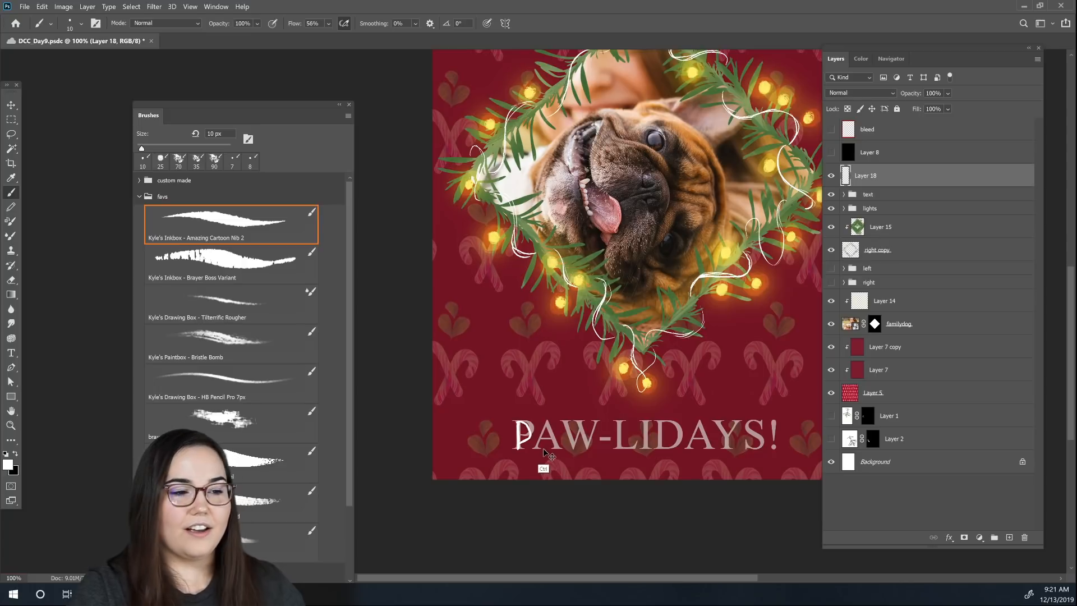
pyautogui.hotkey('ctrl', 'z')
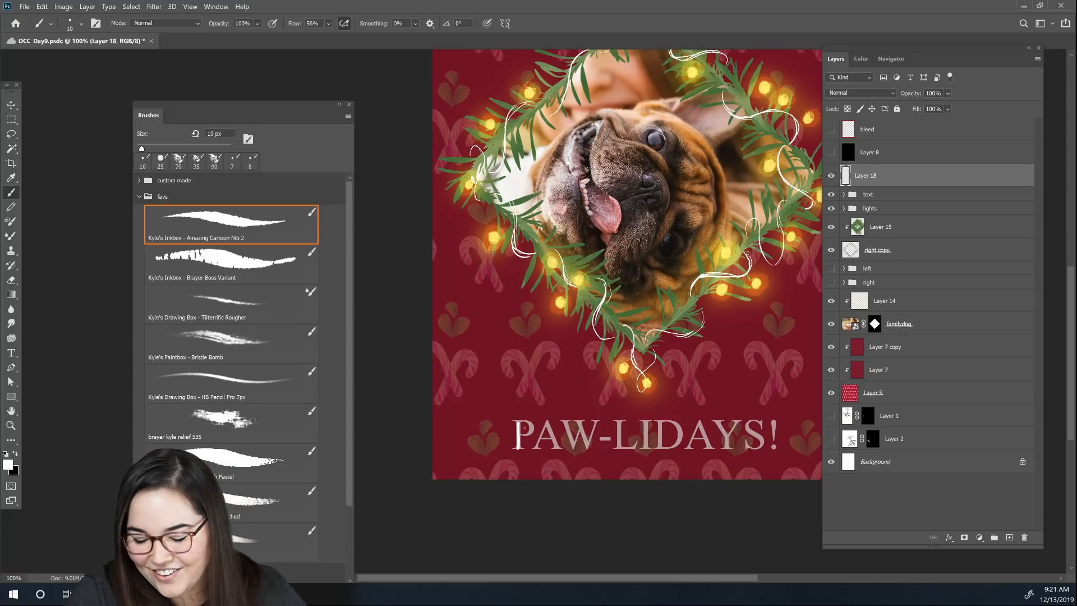
pyautogui.moveTo(522, 423); pyautogui.dragTo(519, 439)
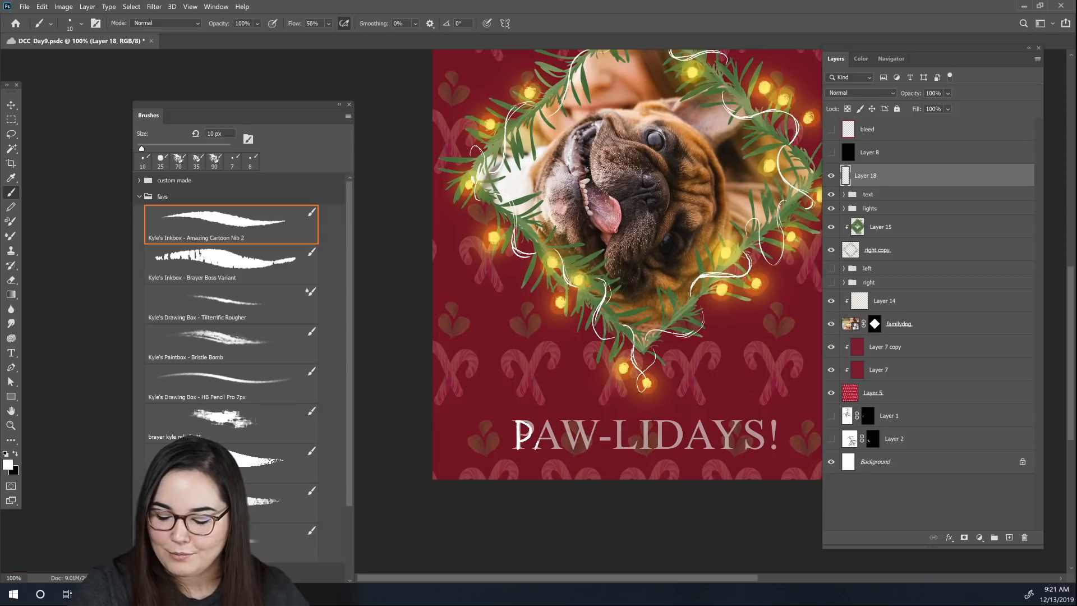
pyautogui.moveTo(537, 443)
pyautogui.mouseDown()
pyautogui.moveTo(548, 422)
pyautogui.moveTo(558, 449)
pyautogui.mouseUp()
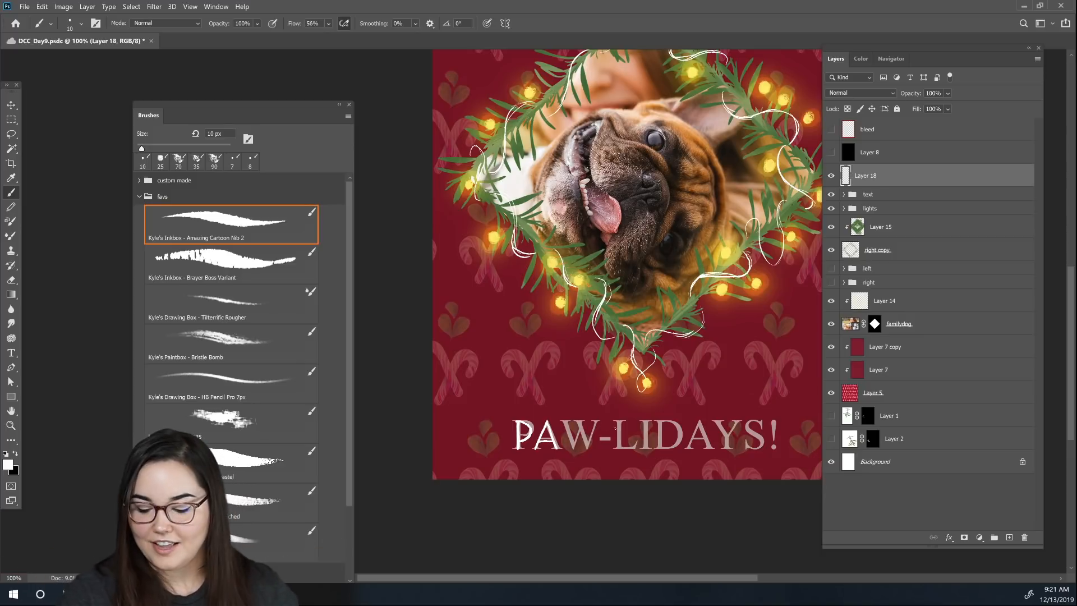
pyautogui.moveTo(567, 422); pyautogui.dragTo(573, 450)
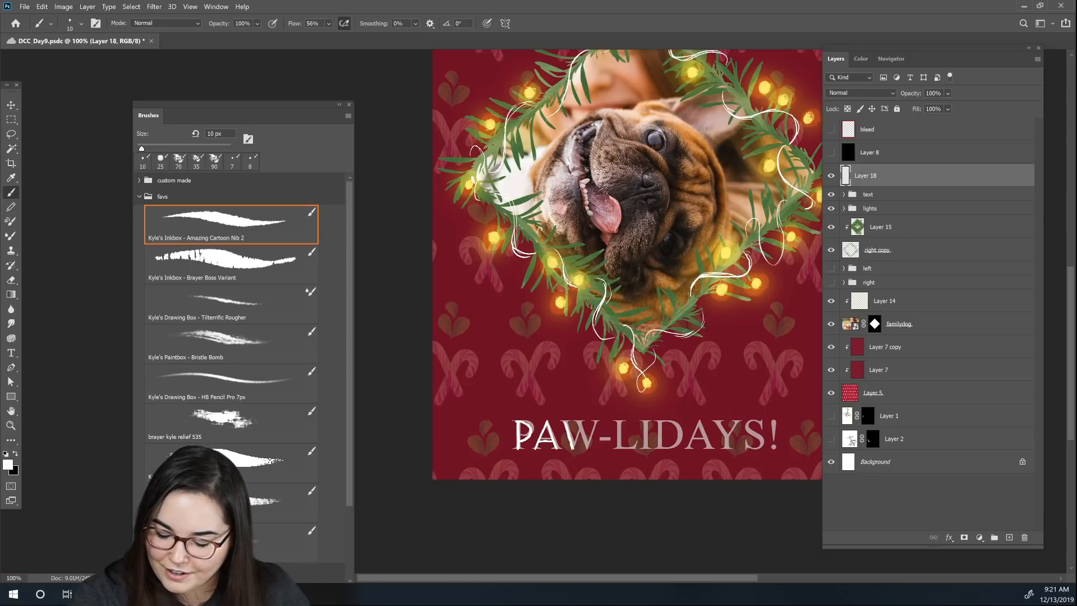
pyautogui.hotkey('ctrl', 'z')
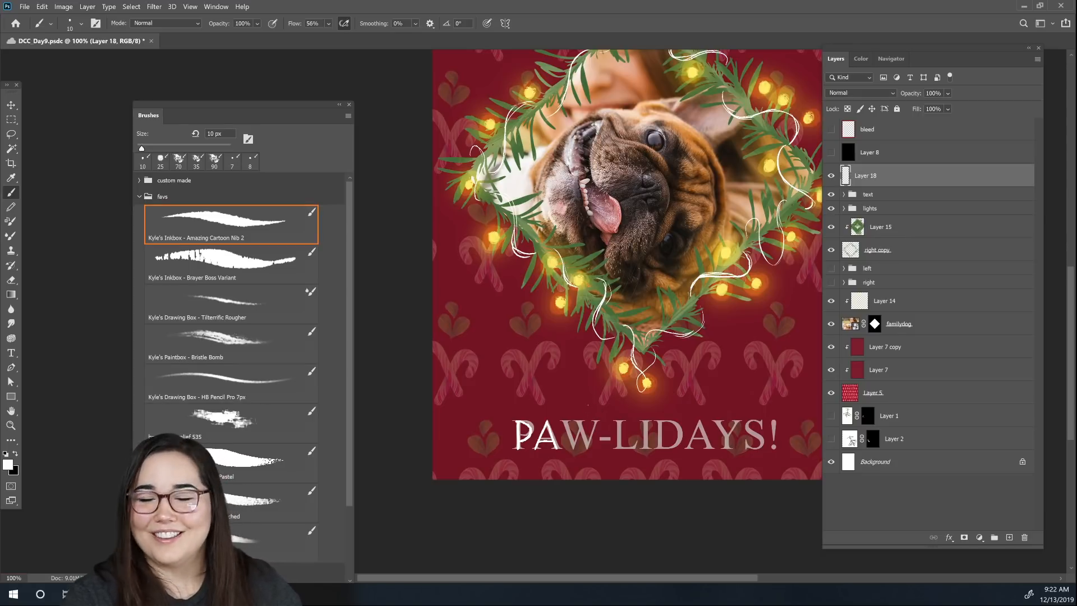
pyautogui.moveTo(566, 419); pyautogui.dragTo(573, 447)
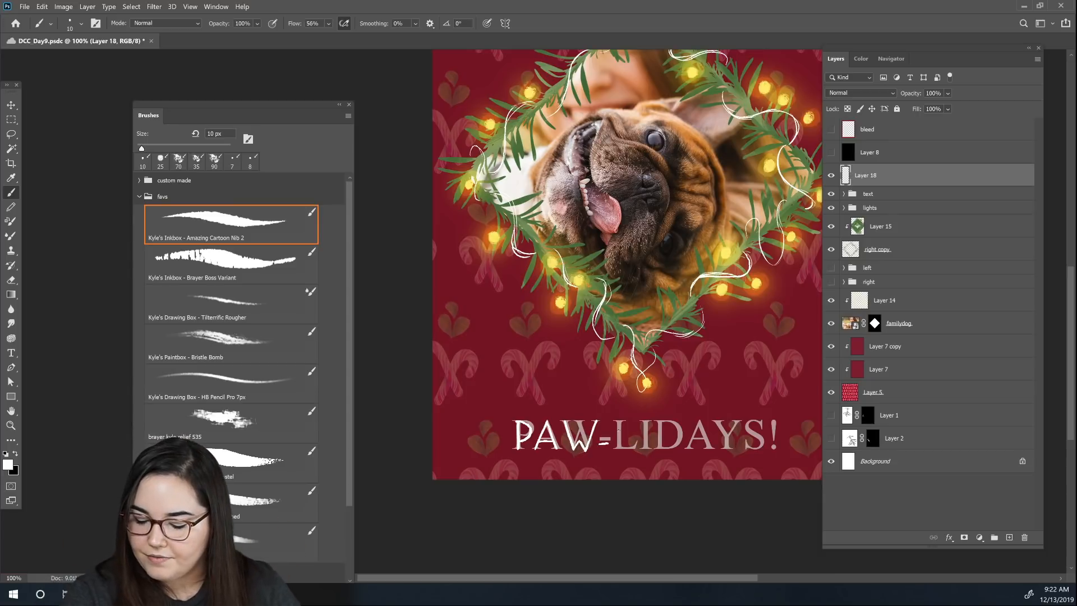
# Step: Trace LIDAYS! in white over the rest of the typed lower greeting, redoing unsatisfactory strokes
pyautogui.moveTo(619, 421)
pyautogui.mouseDown()
pyautogui.moveTo(635, 448)
pyautogui.moveTo(645, 433)
pyautogui.moveTo(649, 446)
pyautogui.moveTo(660, 422)
pyautogui.moveTo(672, 445)
pyautogui.moveTo(675, 430)
pyautogui.moveTo(694, 448)
pyautogui.moveTo(686, 434)
pyautogui.moveTo(676, 452)
pyautogui.moveTo(701, 440)
pyautogui.moveTo(710, 421)
pyautogui.moveTo(694, 446)
pyautogui.moveTo(729, 434)
pyautogui.mouseUp()
pyautogui.hotkey('ctrl', 'z')
pyautogui.hotkey('ctrl', 'z')
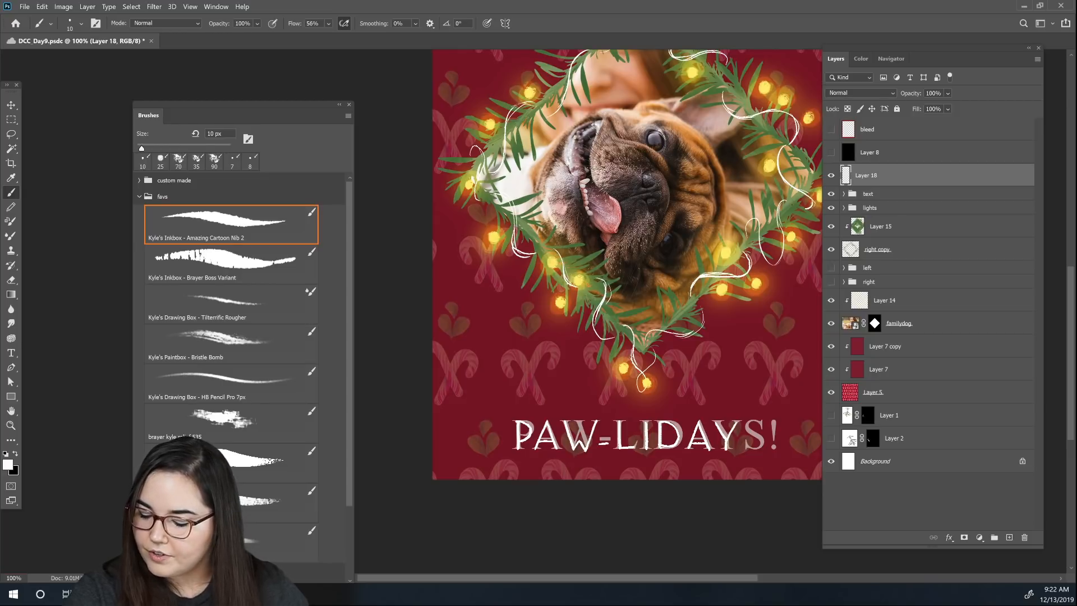
pyautogui.moveTo(752, 419); pyautogui.dragTo(755, 450)
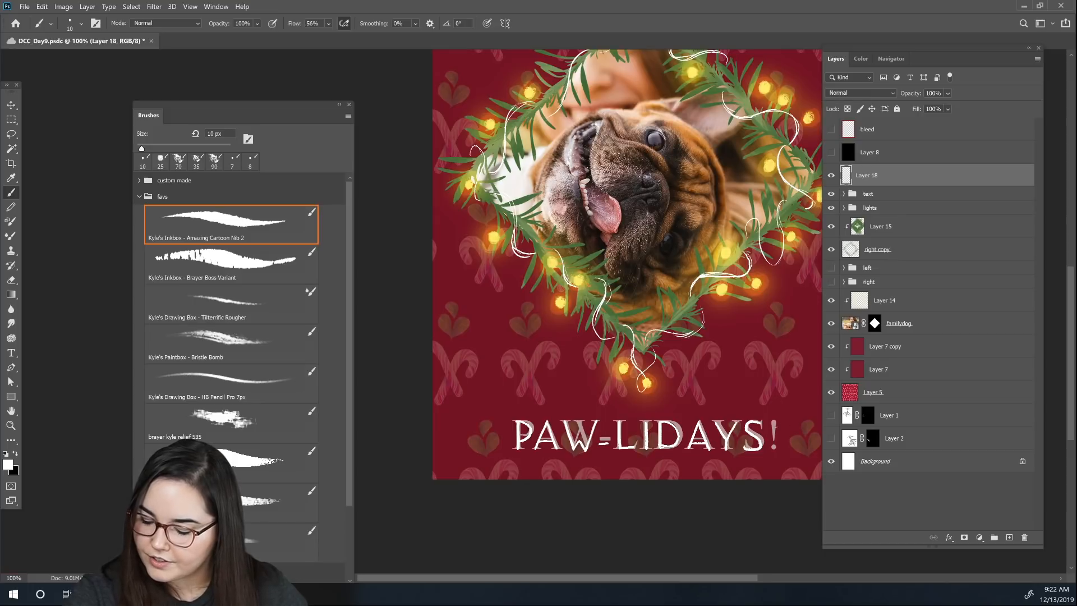
pyautogui.moveTo(773, 420); pyautogui.dragTo(775, 438)
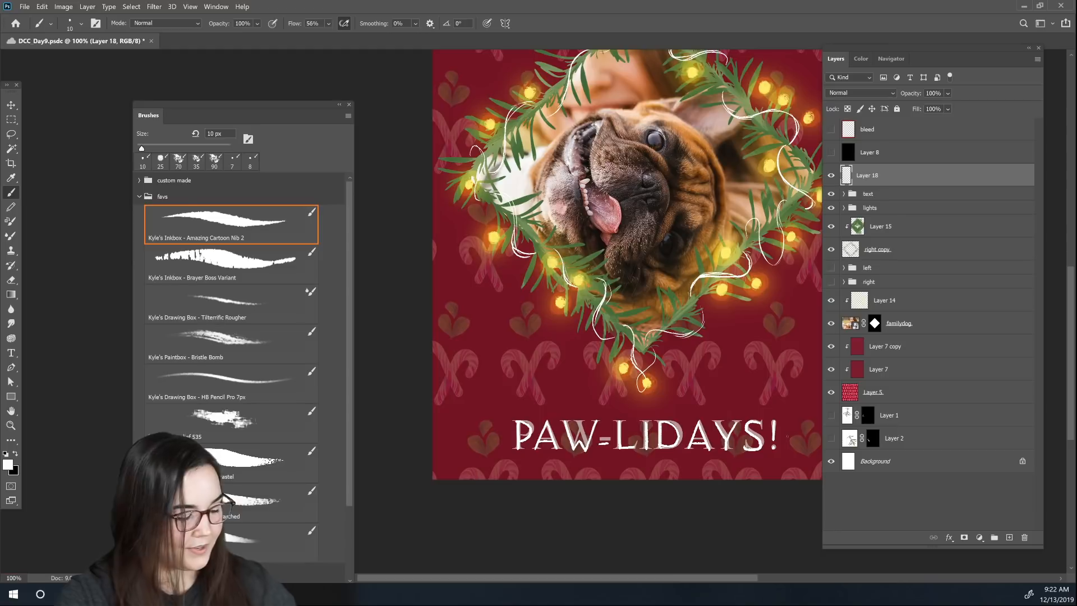
# Step: Hide the typed text group so only the hand lettering shows on the card, and save the document
pyautogui.hotkey('ctrl', '-')
pyautogui.hotkey('ctrl', '-')
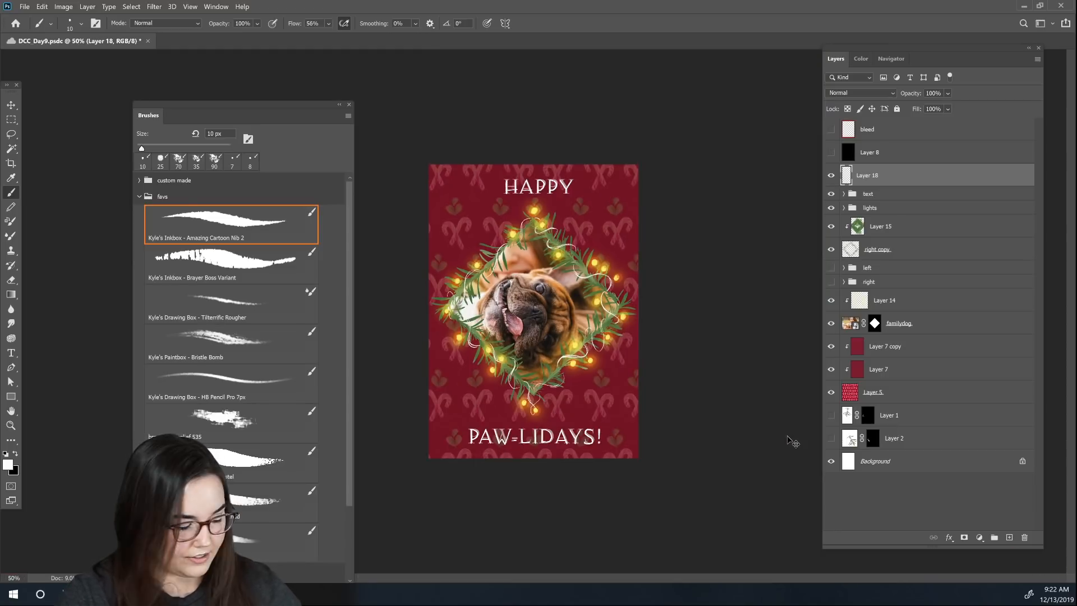
pyautogui.hotkey('ctrl', '+')
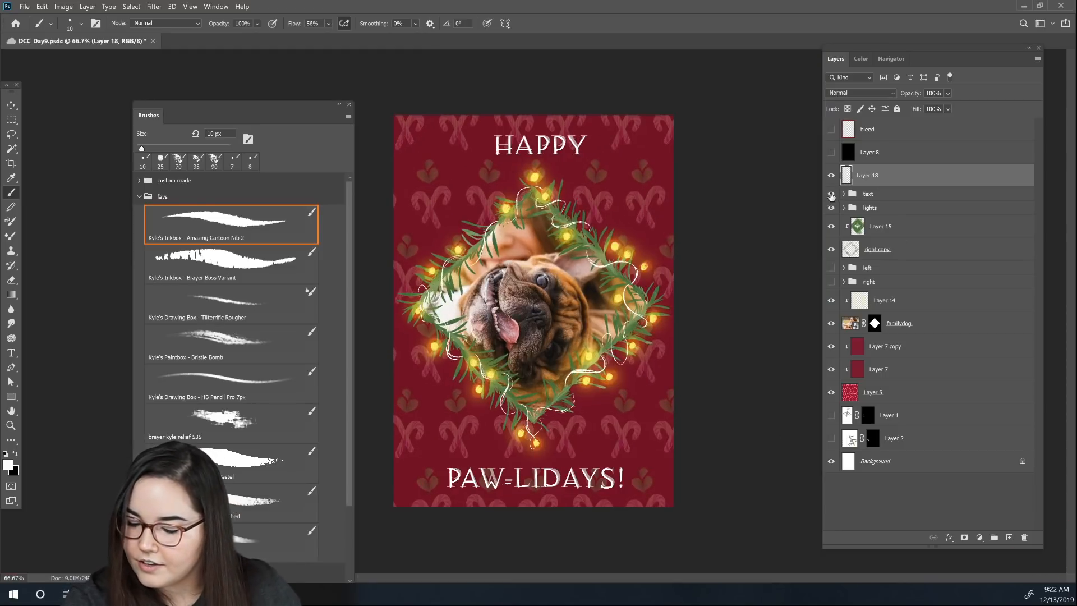
pyautogui.click(831, 194)
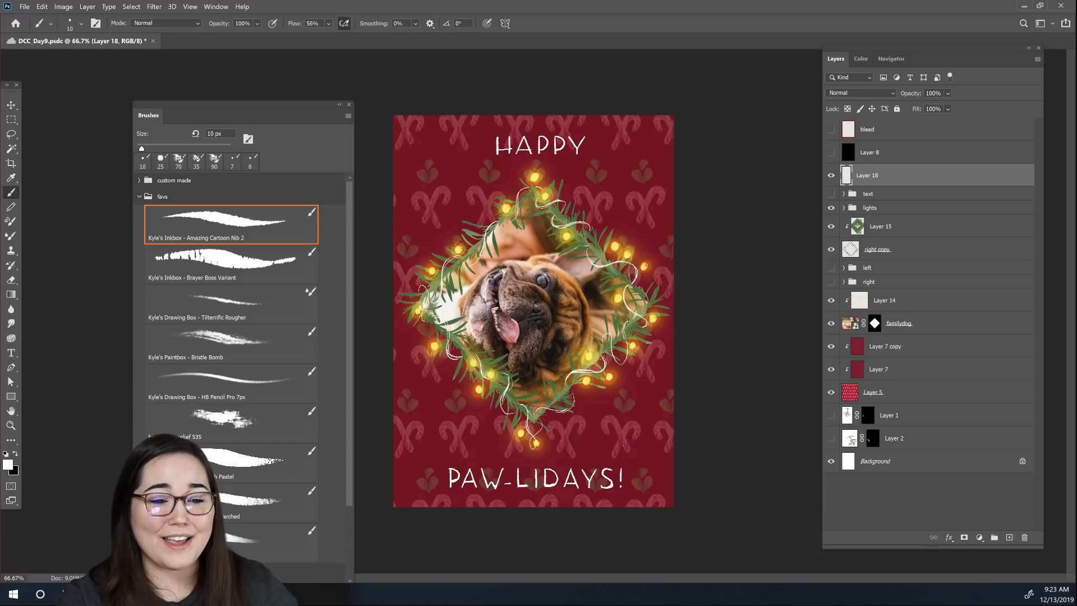
pyautogui.hotkey('ctrl', 's')
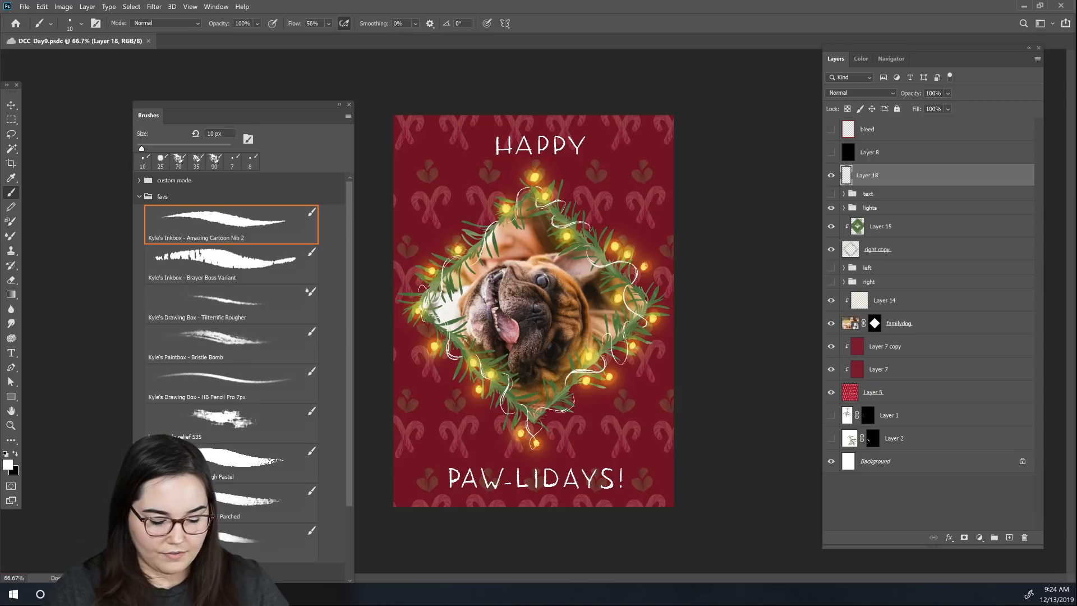
# Step: Switch to the current-challenge channel on Discord in the browser and view the Day 8 gift card mockup enlarged
pyautogui.moveTo(177, 594)
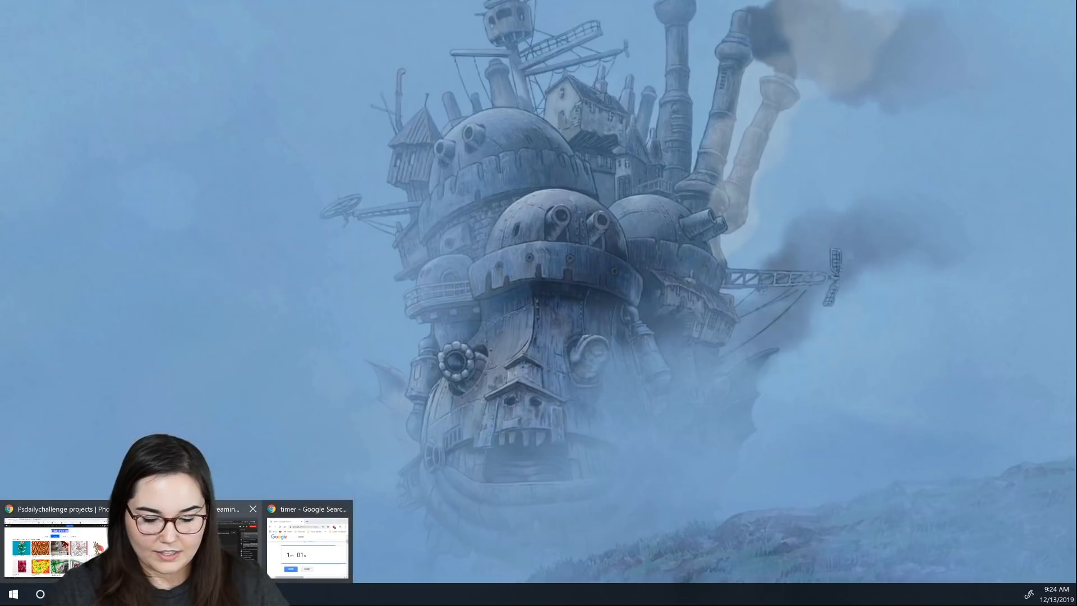
pyautogui.click(84, 539)
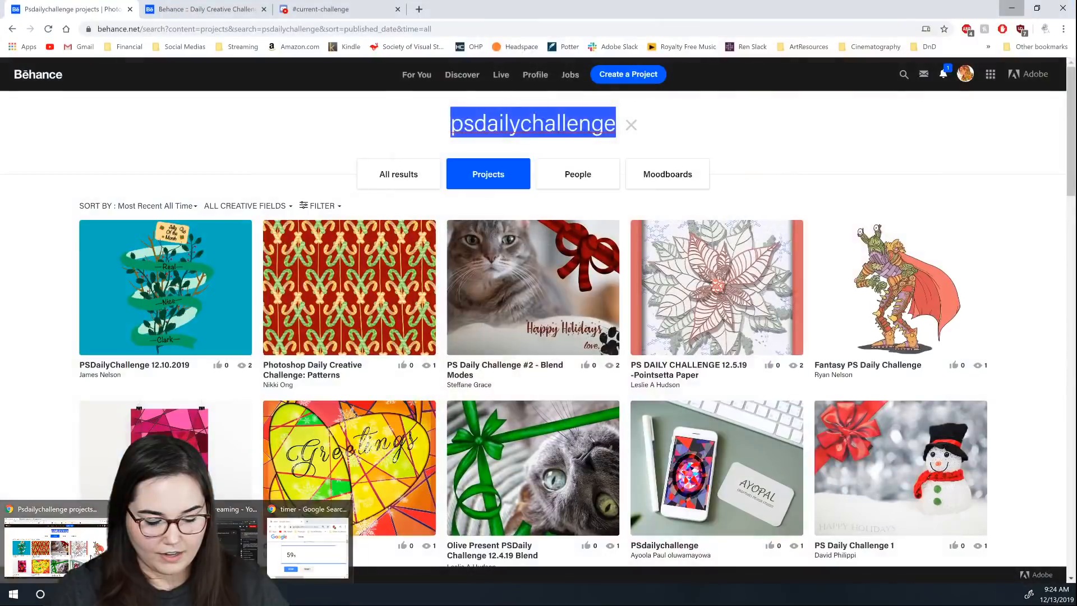
pyautogui.click(323, 9)
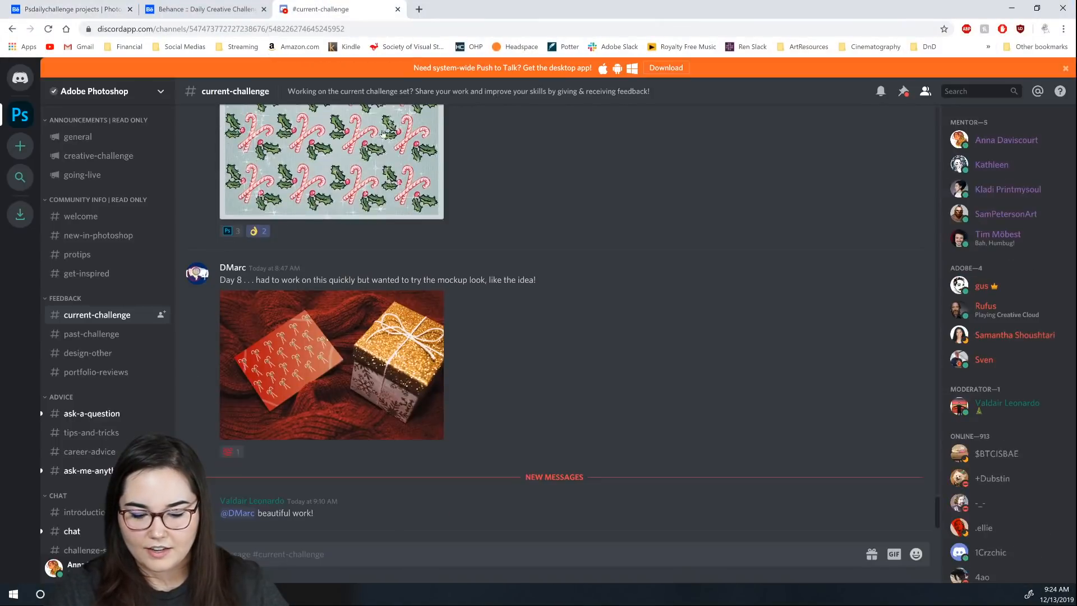
pyautogui.scroll(1, 770, 459)
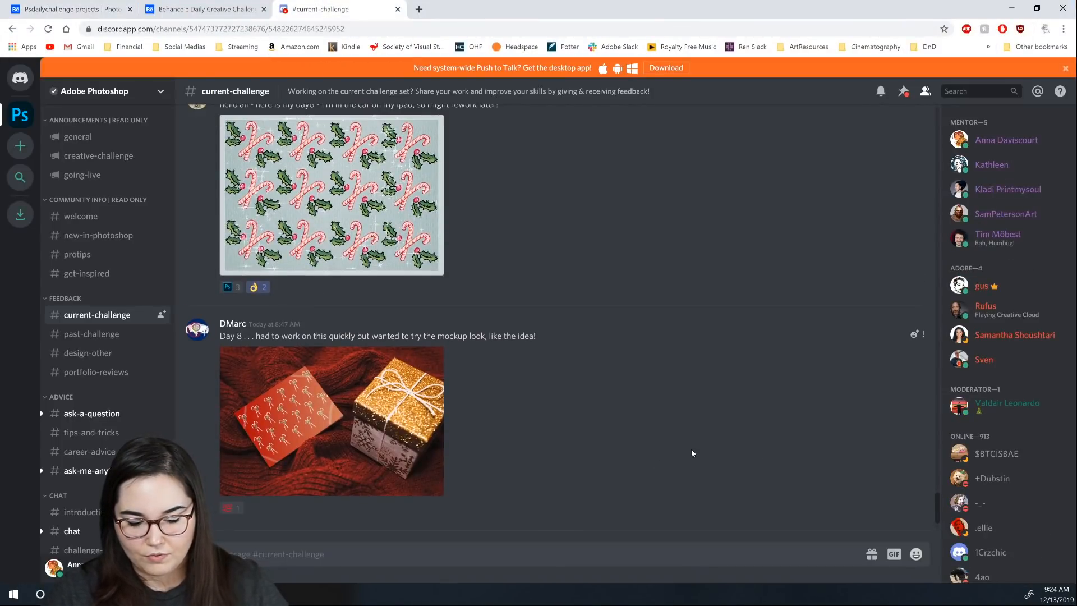
pyautogui.click(332, 421)
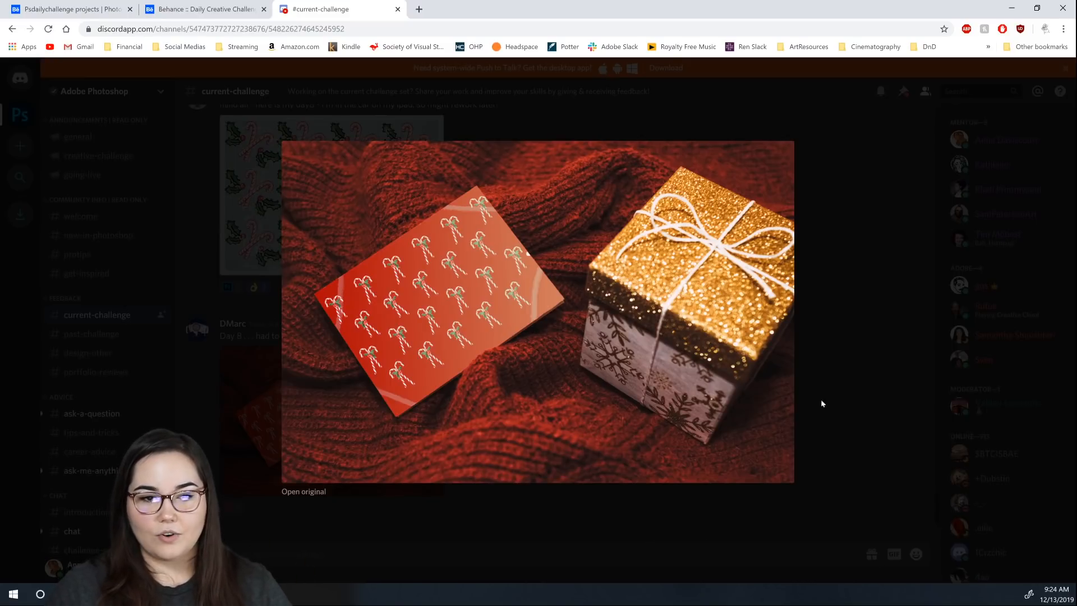
pyautogui.click(880, 346)
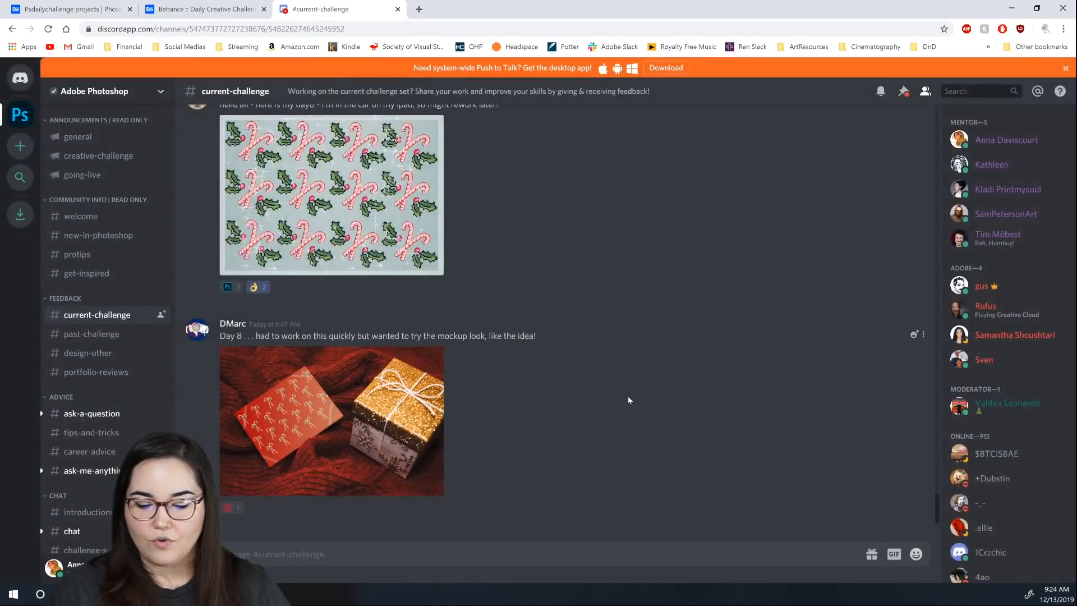
# Step: View the Day 8 candy cane and holly pattern from the channel enlarged
pyautogui.scroll(4, 629, 400)
pyautogui.click(372, 457)
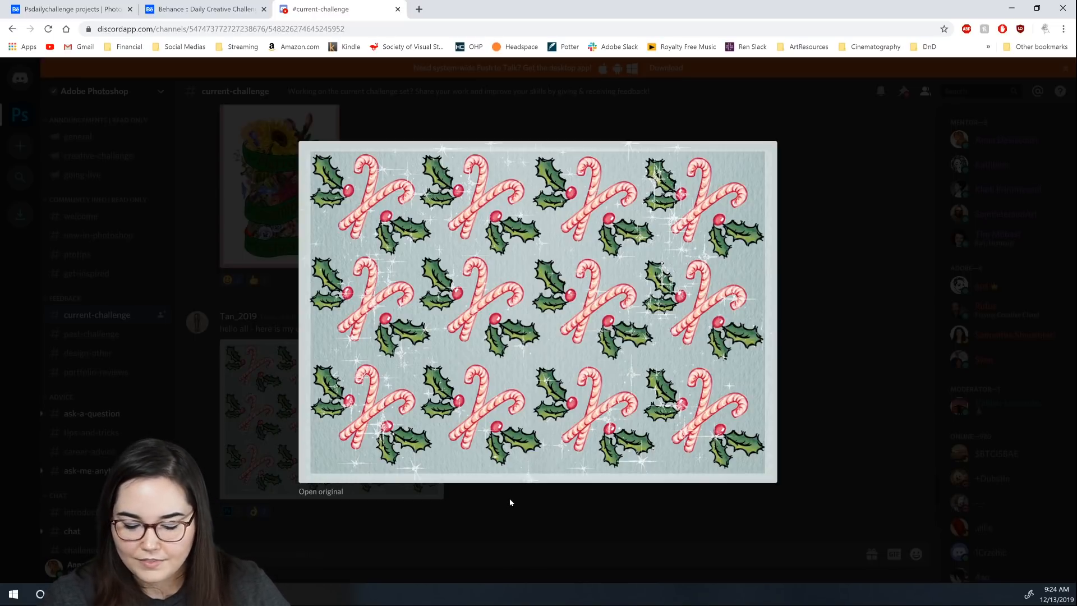
pyautogui.click(241, 388)
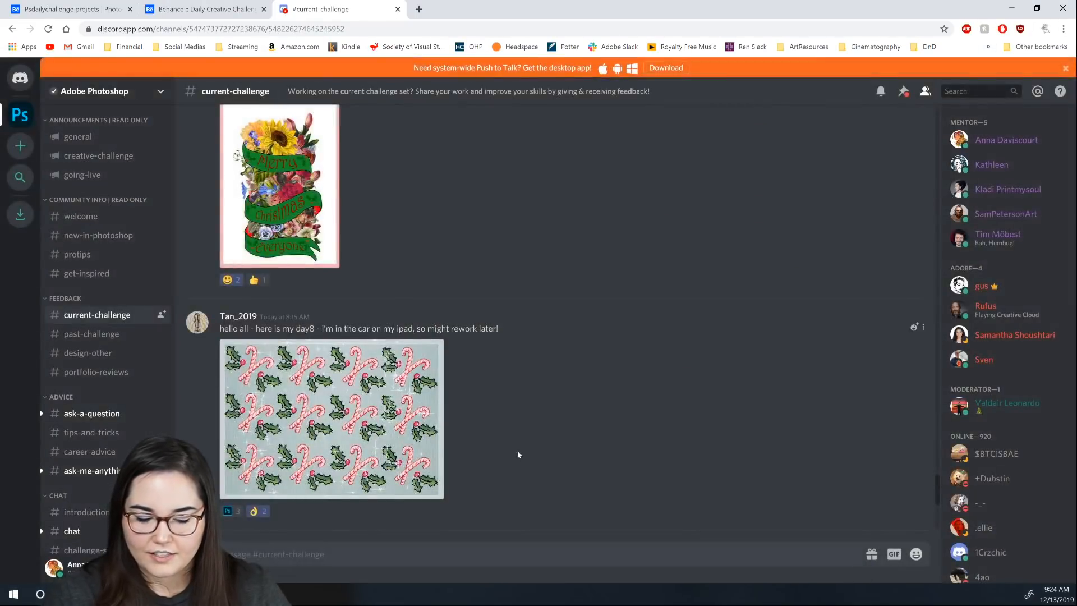
# Step: Examine the earlier Challenge 8 pattern submissions and feedback messages in the current-challenge channel
pyautogui.scroll(8, 519, 455)
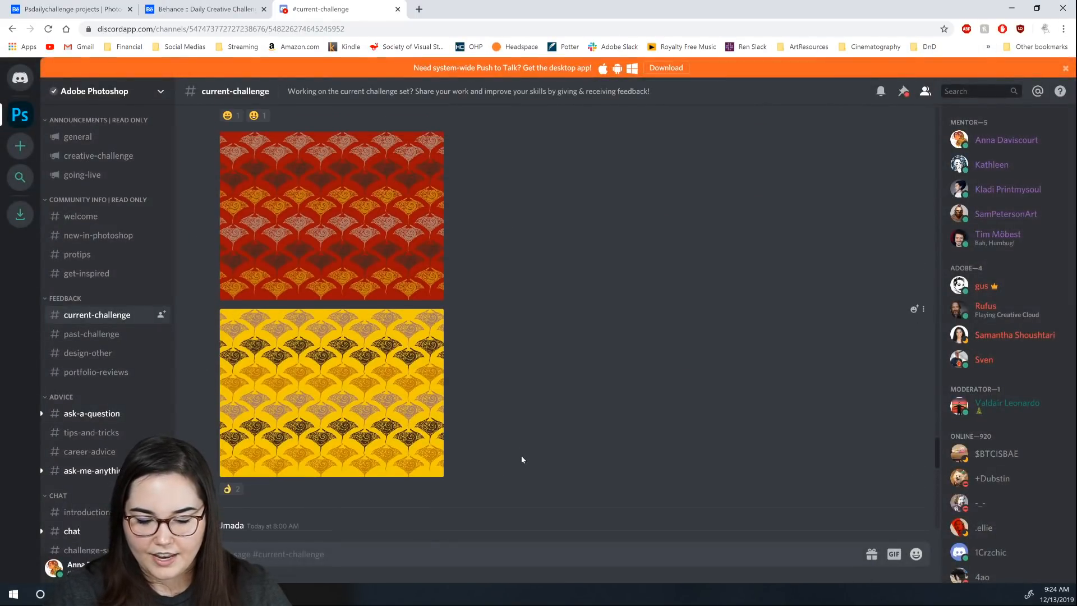
pyautogui.scroll(10, 522, 461)
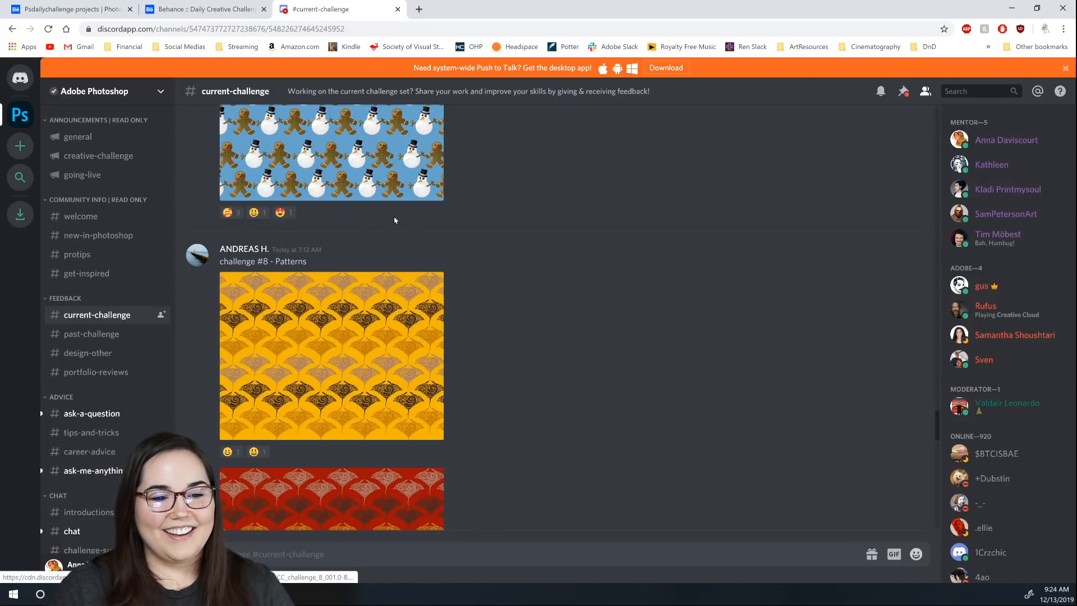
pyautogui.scroll(7, 534, 300)
pyautogui.scroll(2, 594, 335)
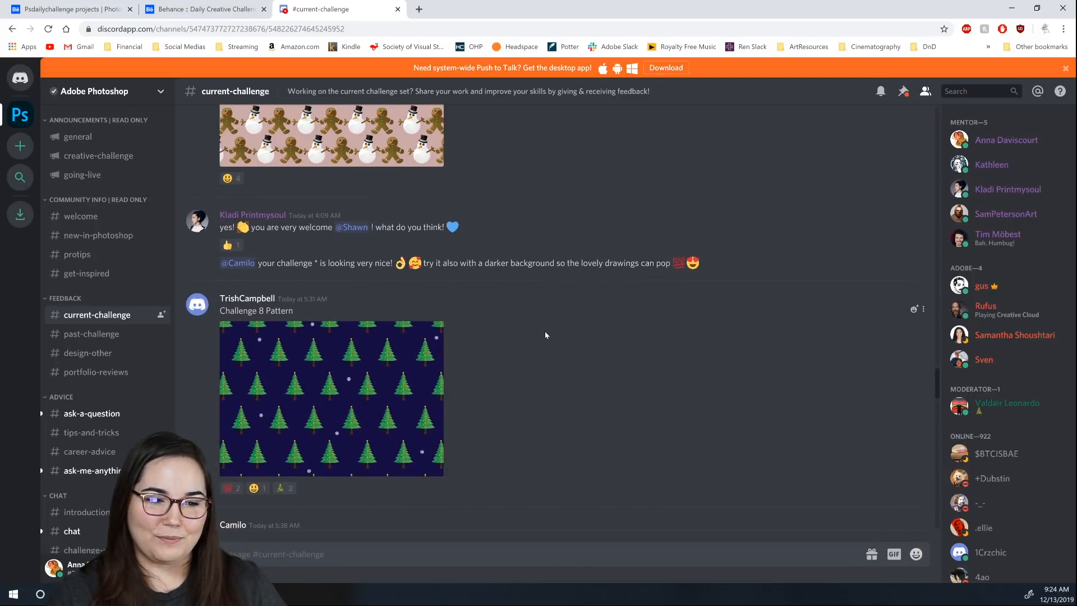
pyautogui.scroll(6, 546, 335)
pyautogui.scroll(10, 546, 333)
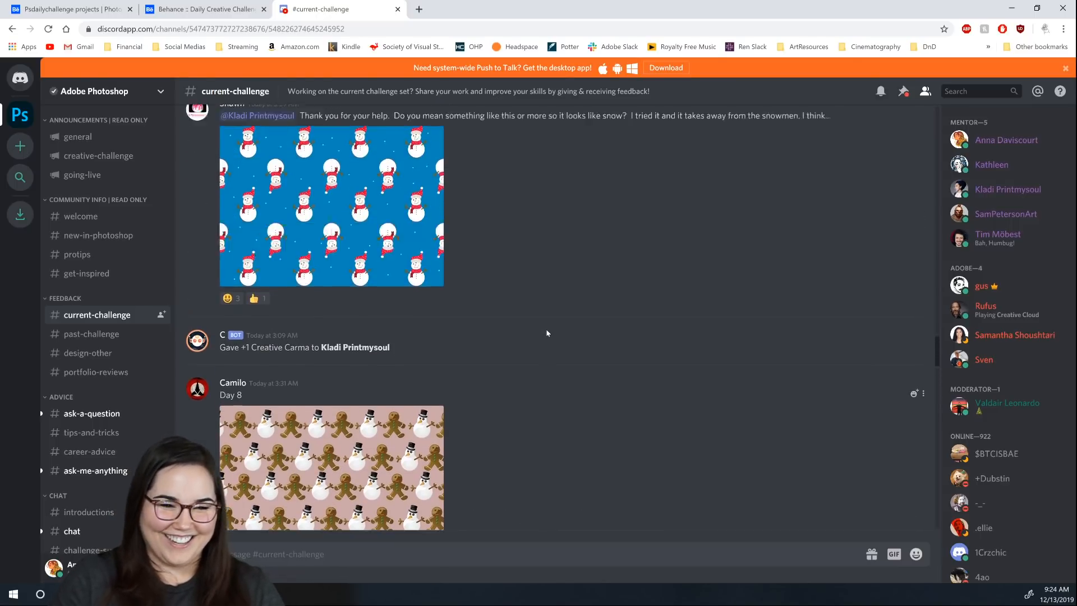
pyautogui.scroll(3, 546, 330)
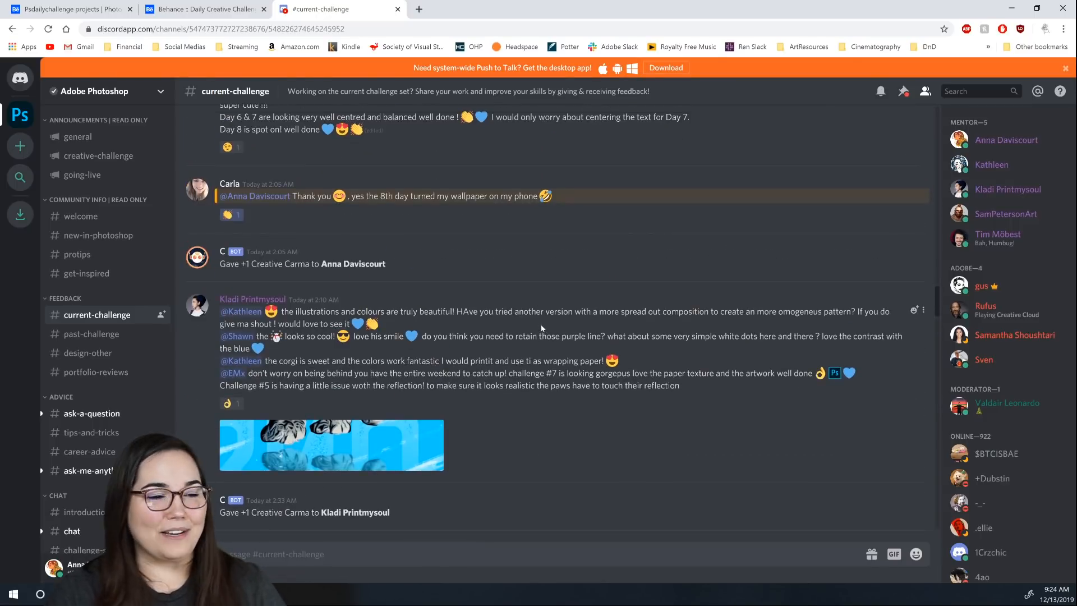